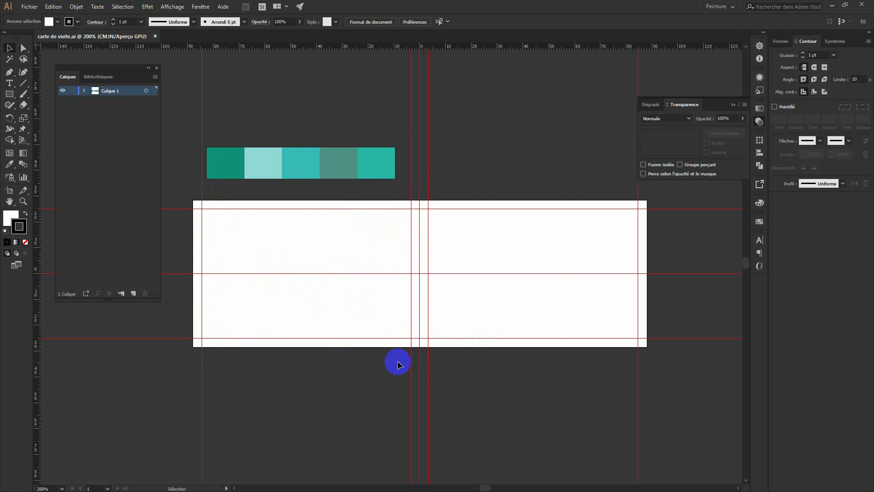
Draw a left-pointing triangle with the Pen, its right side on the card's centre guide.
left_click(9, 72)
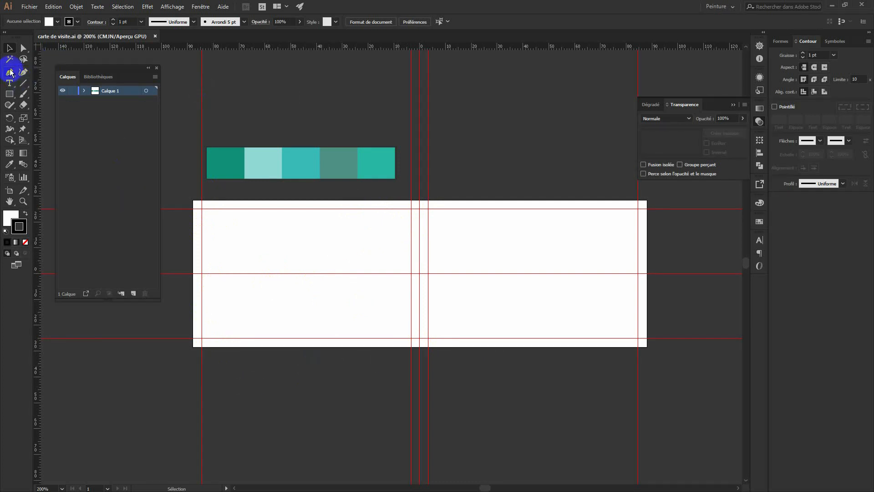
left_click(419, 199)
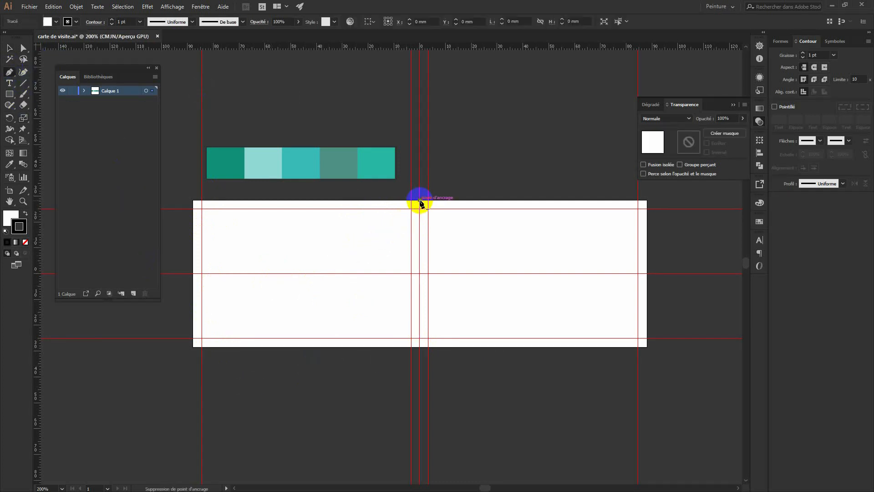
left_click(320, 263)
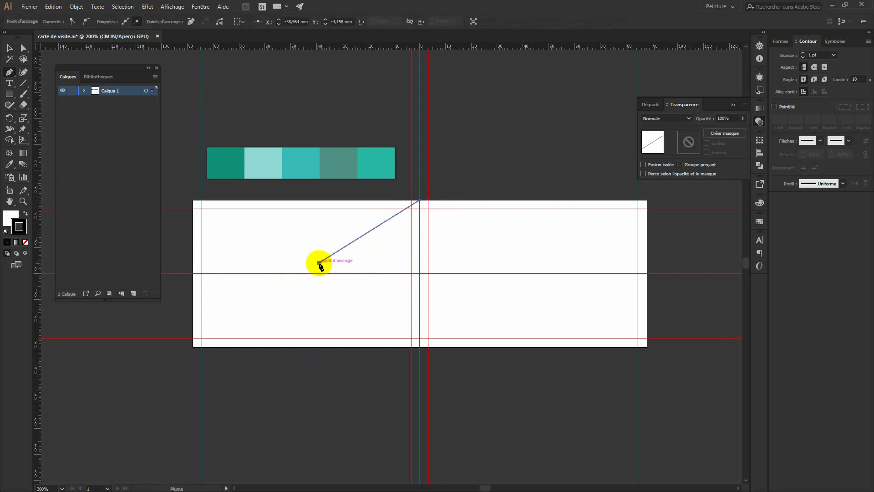
left_click(420, 301)
left_click(419, 201)
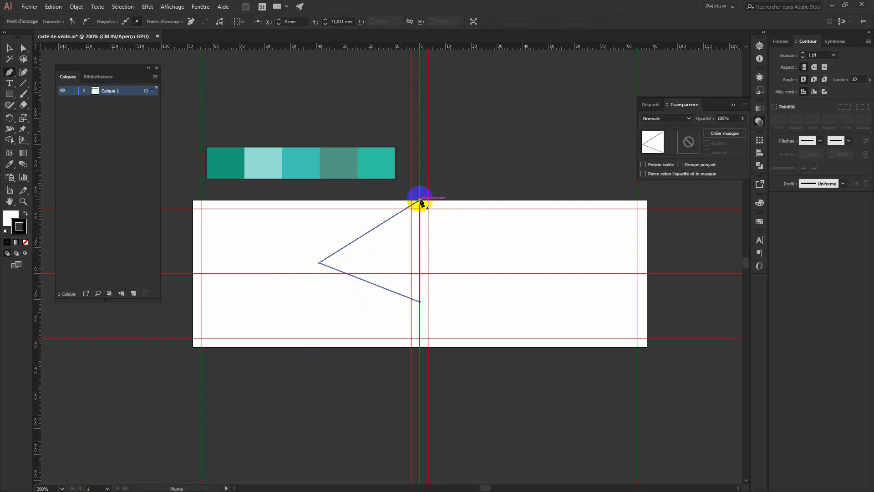
Fill the triangle solid black and set its stroke to None.
left_click(26, 212)
left_click(19, 227)
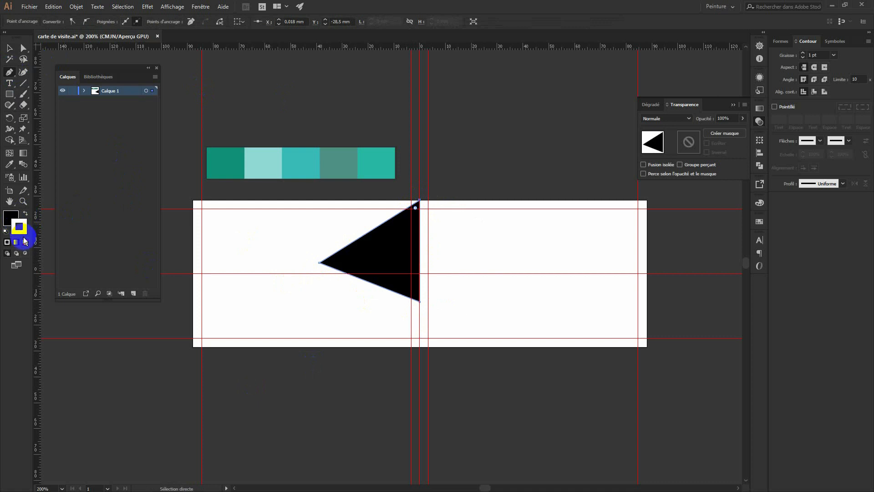
left_click(26, 242)
left_click(11, 218)
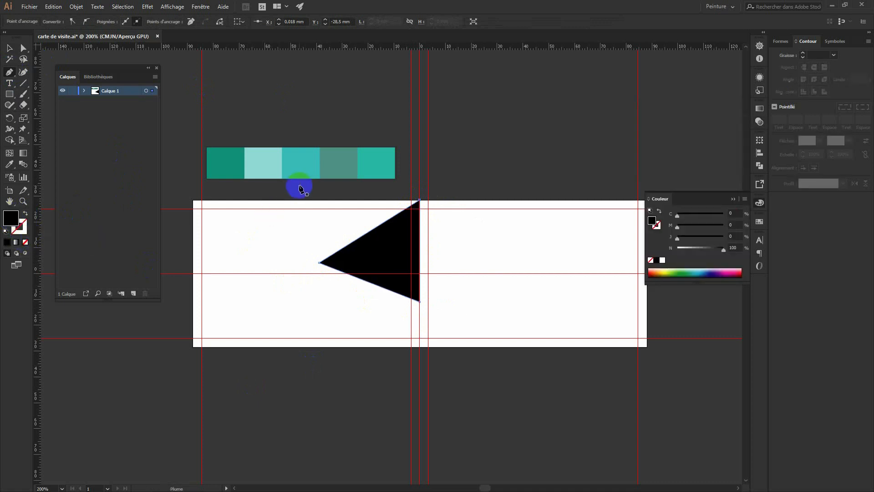
Fill the triangle with the dark teal swatch using the Eyedropper, then deselect it.
key("i")
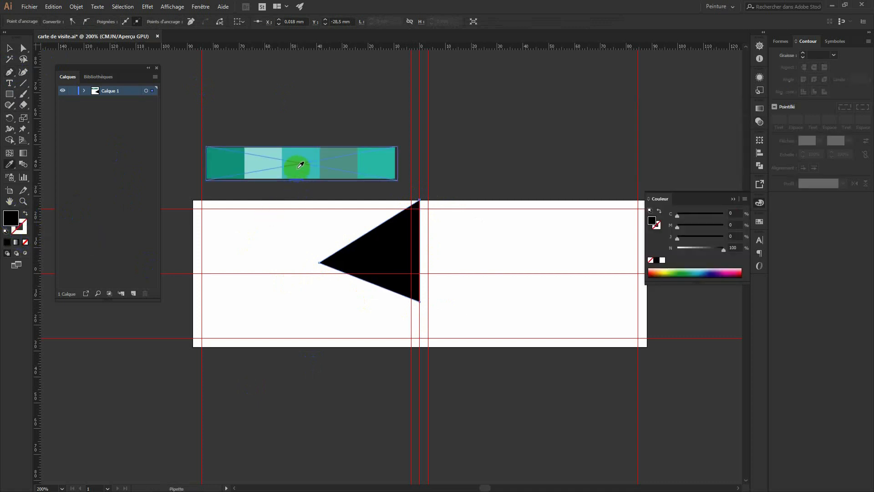
left_click(229, 154)
left_click(10, 48)
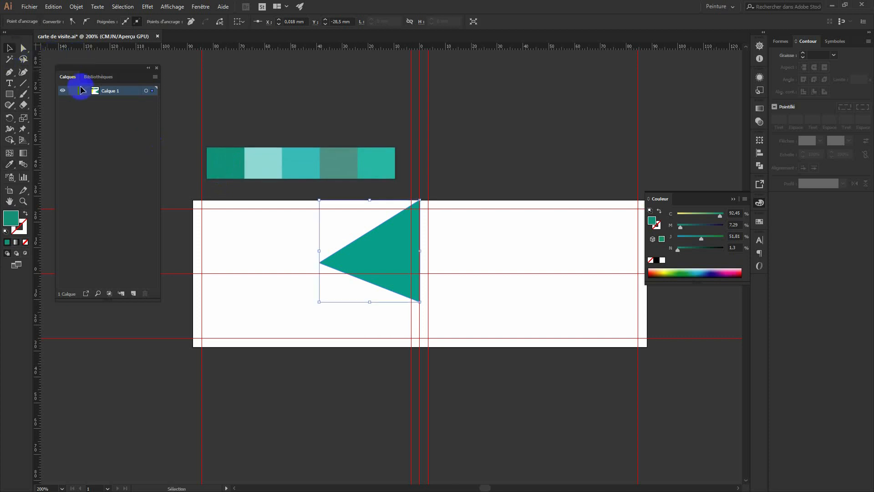
left_click(283, 106)
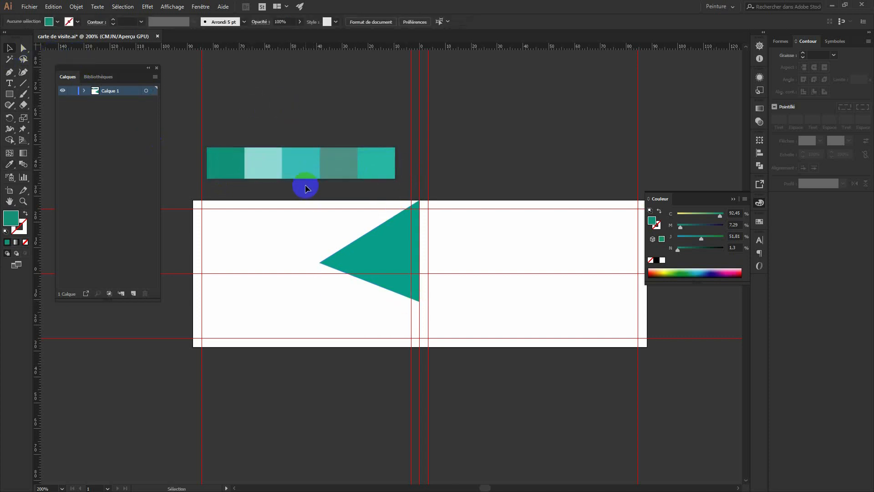
Nudge the triangle's top anchor slightly down onto the upper guide.
left_click(420, 200)
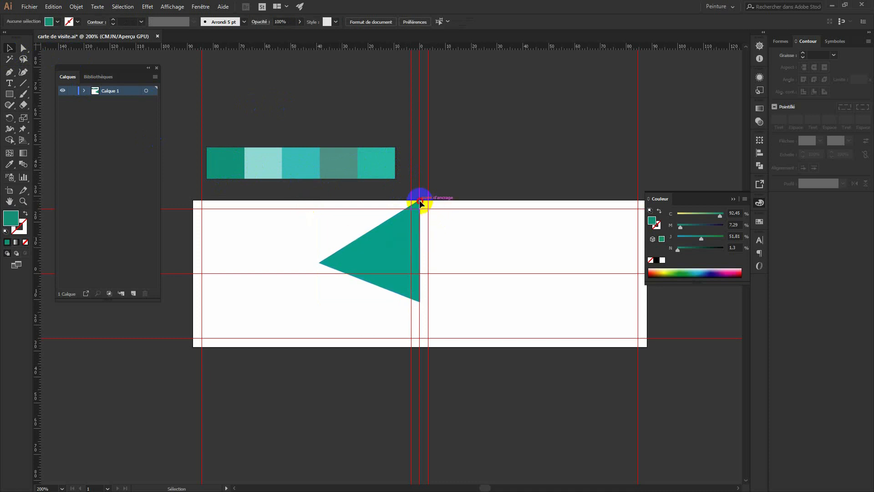
left_click_drag(420, 203, 420, 205)
left_click(512, 232)
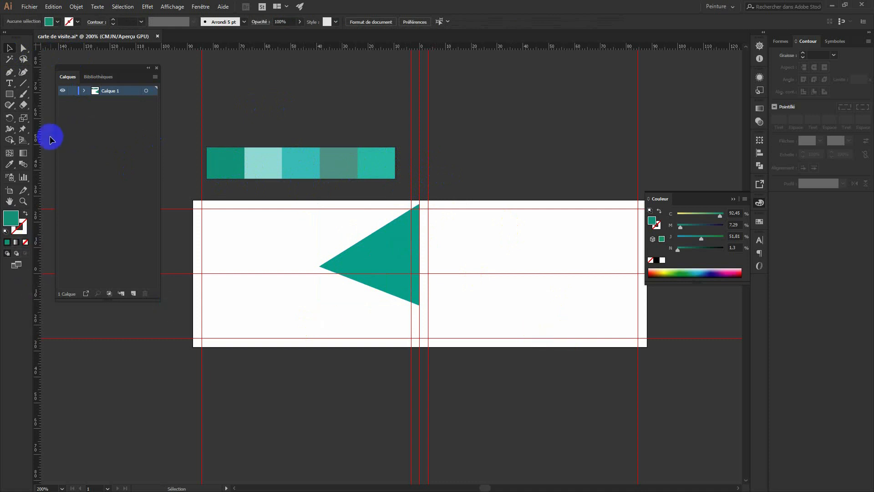
Draw a second triangle overlapping the first, from the upper guide to the centre guides' crossing.
left_click(9, 73)
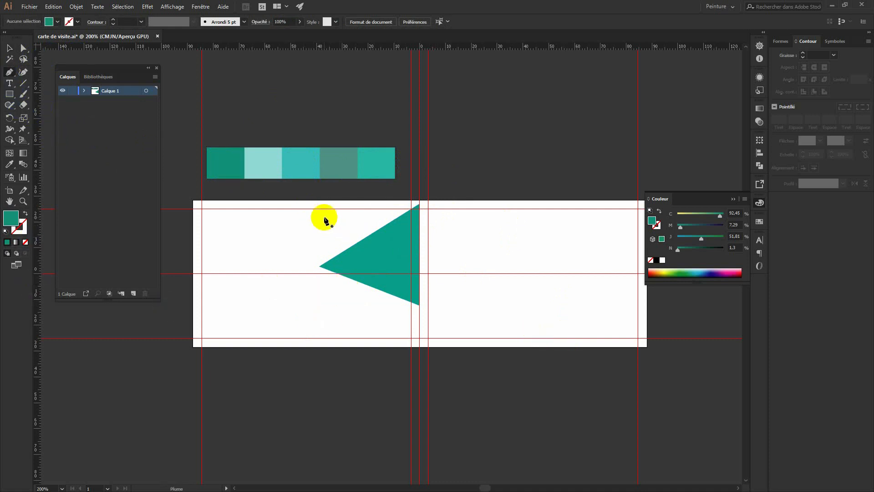
left_click(315, 211)
left_click(419, 342)
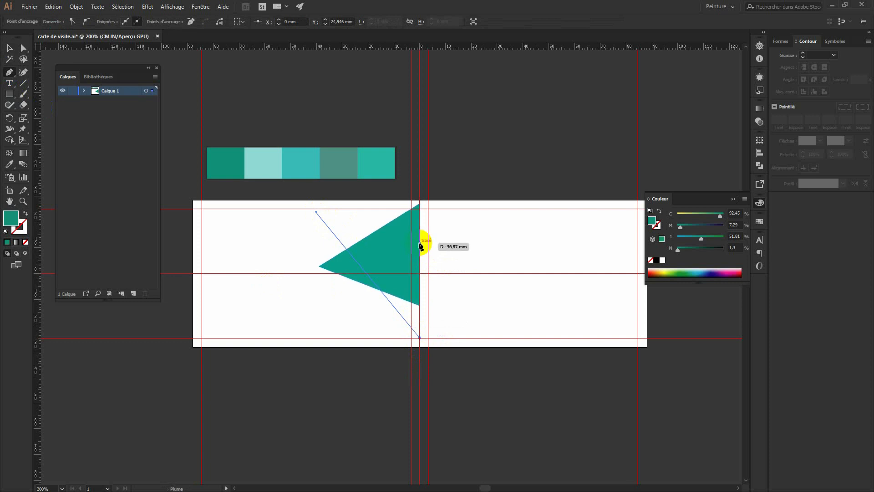
left_click(420, 272)
left_click(316, 213)
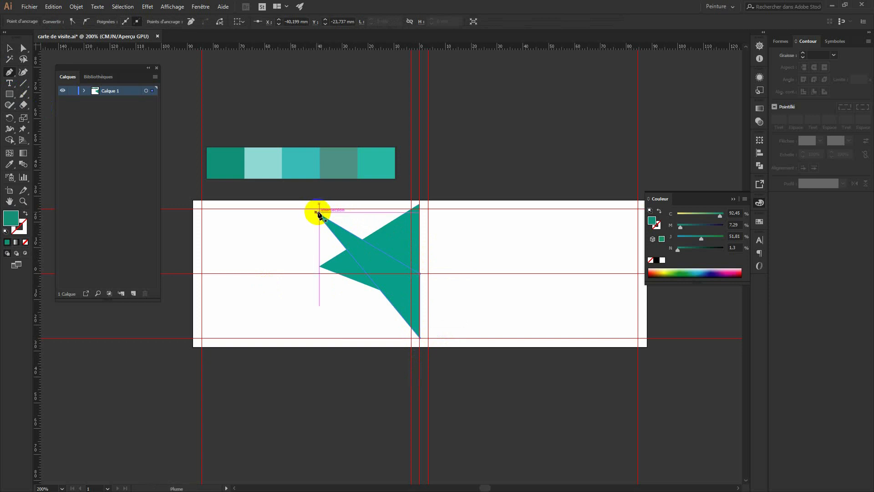
Fill the new triangle light teal and stretch its bottom down to the card's bottom edge.
key("i")
left_click(268, 170)
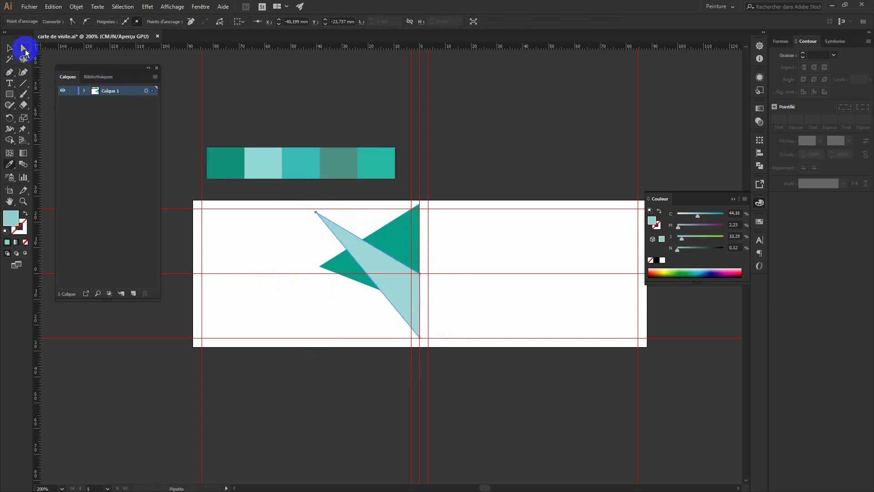
left_click(9, 47)
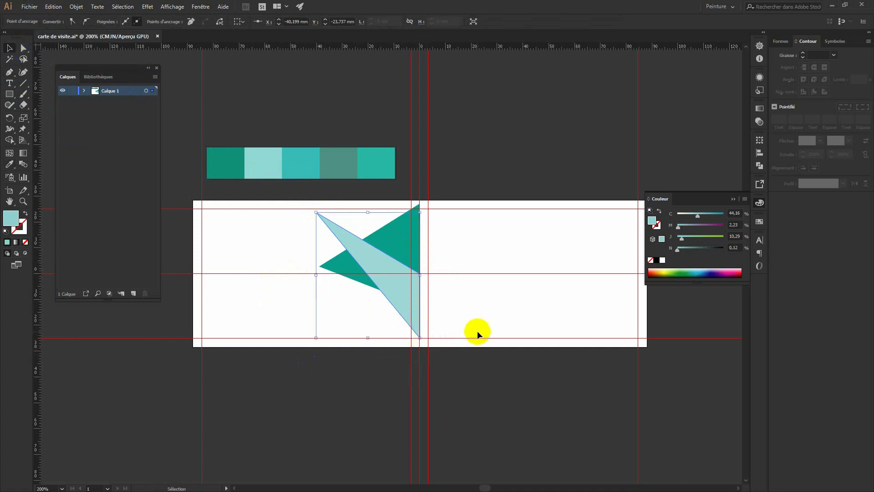
left_click_drag(368, 337, 368, 347)
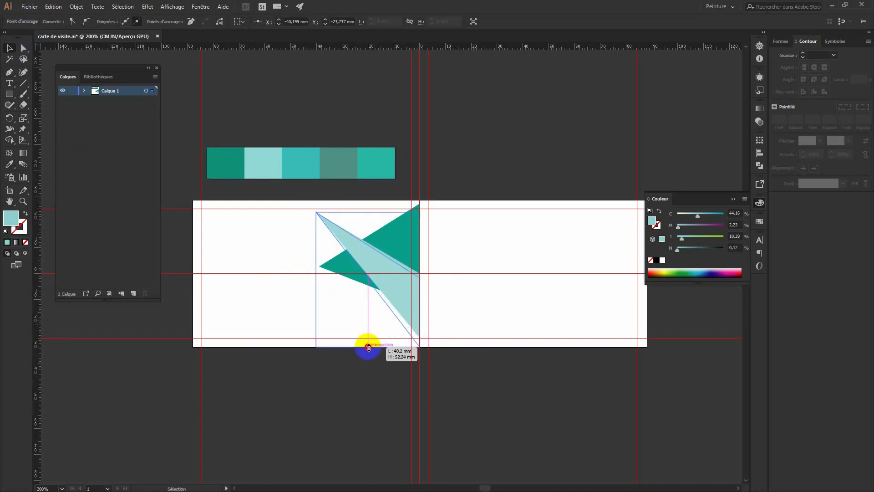
left_click(503, 394)
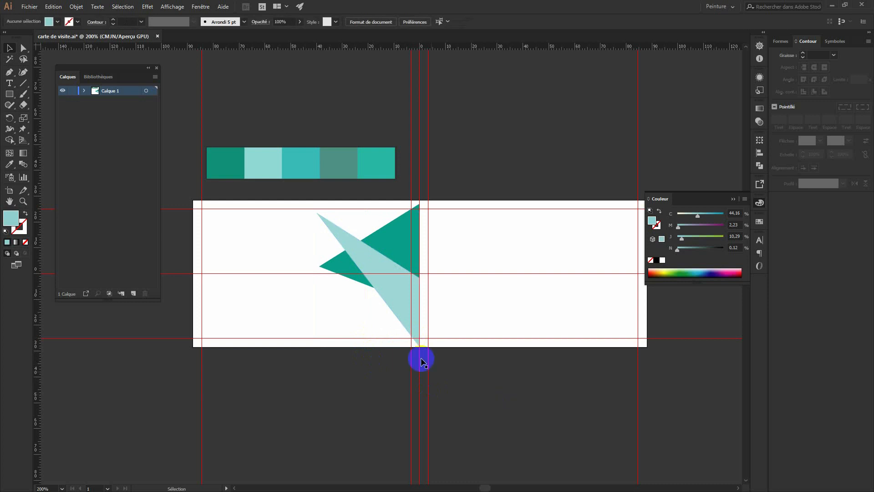
Set the light teal triangle's Transparency blend mode to Couleur, after briefly trying Superposition.
left_click(397, 287)
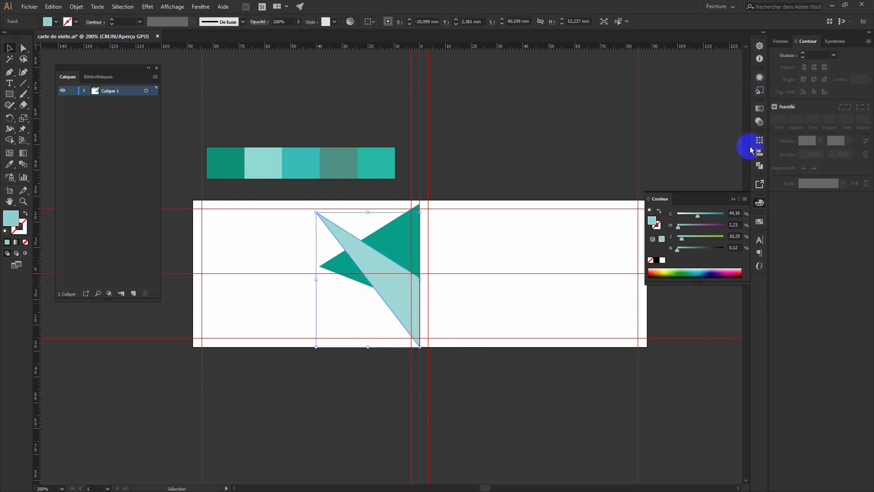
key("ctrl+plus")
key("space")
left_click_drag(511, 395, 601, 410)
key("ctrl+plus")
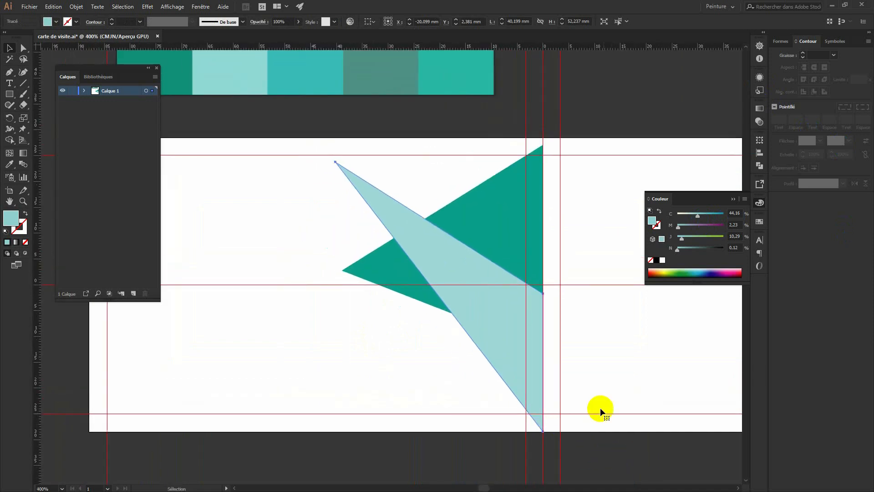
left_click(763, 111)
left_click(685, 104)
left_click(687, 118)
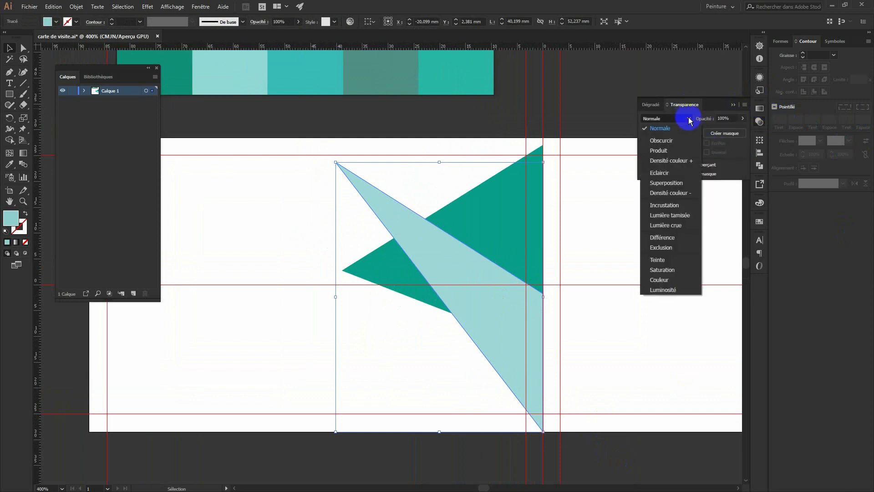
left_click(672, 183)
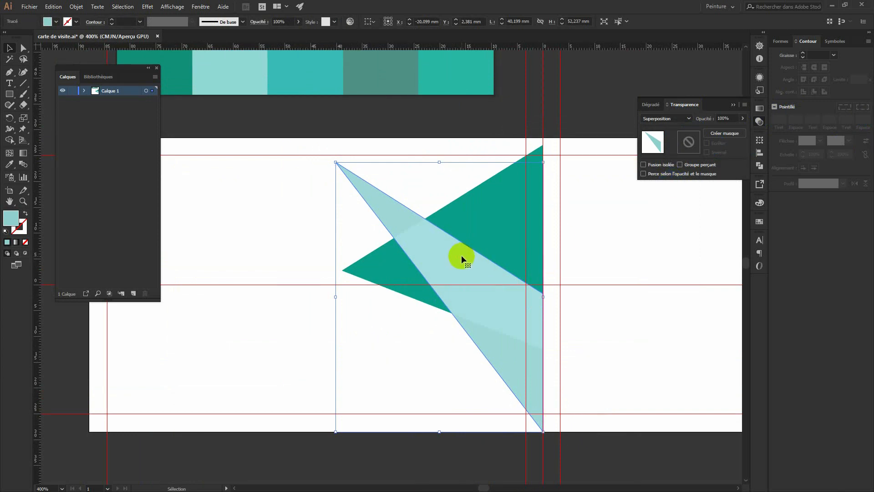
left_click(689, 119)
left_click(663, 281)
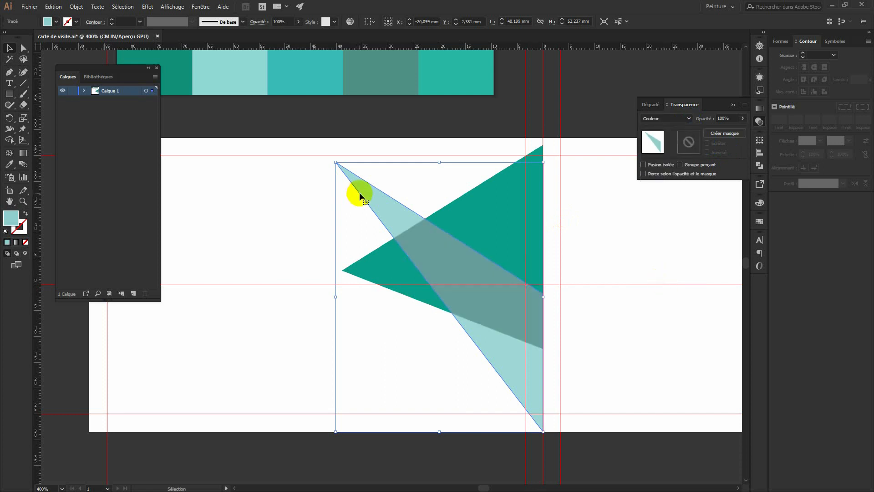
left_click(264, 203)
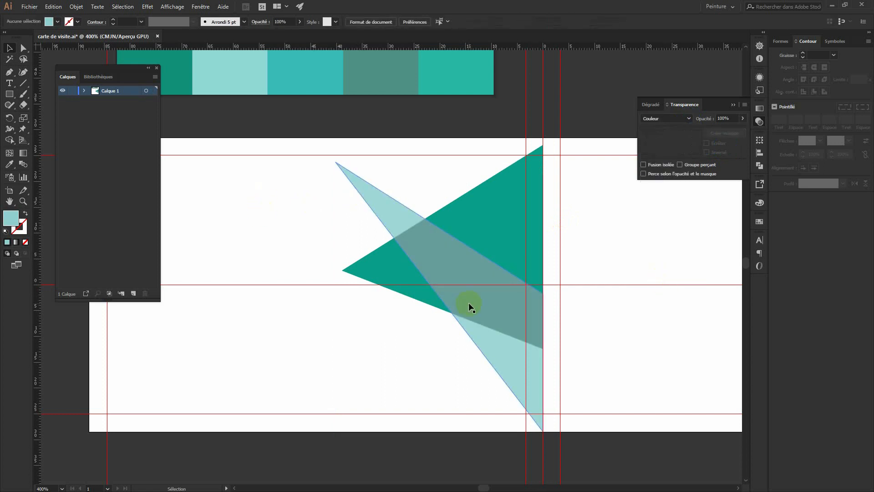
left_click(10, 71)
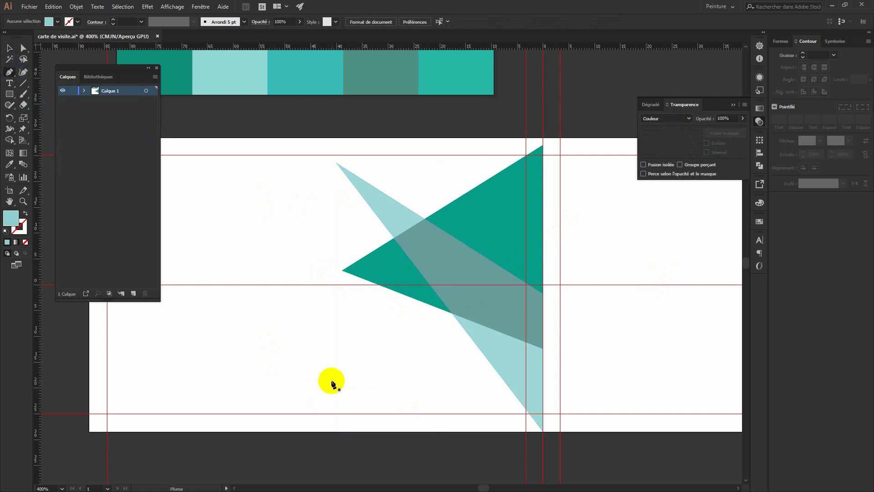
Draw a third triangle from the lower left to the centre guide and fill it medium teal.
left_click(282, 388)
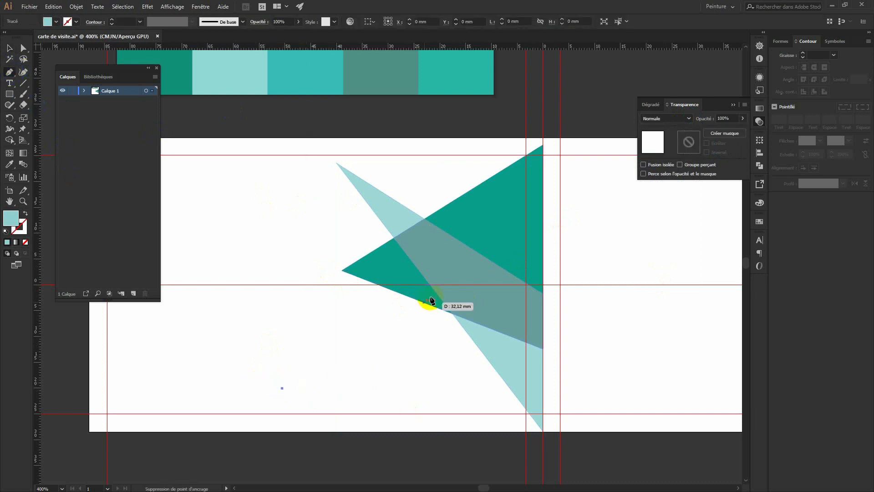
left_click(543, 196)
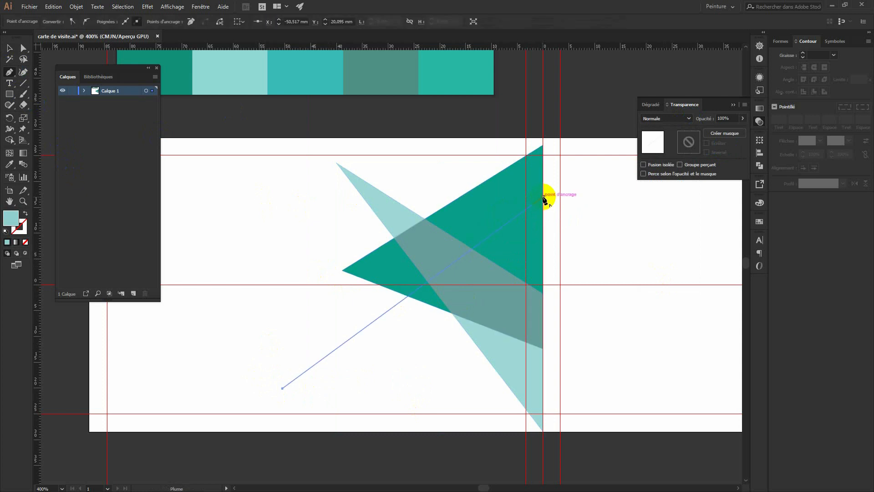
left_click(542, 381)
left_click(283, 388)
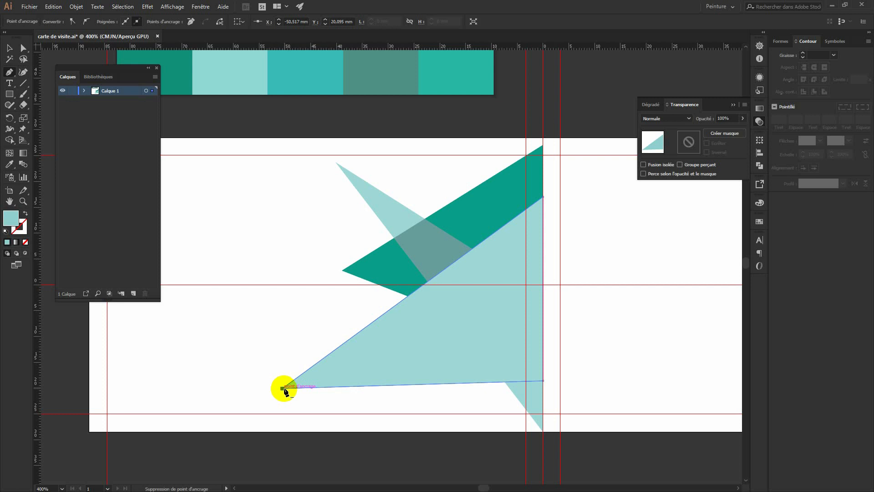
key("i")
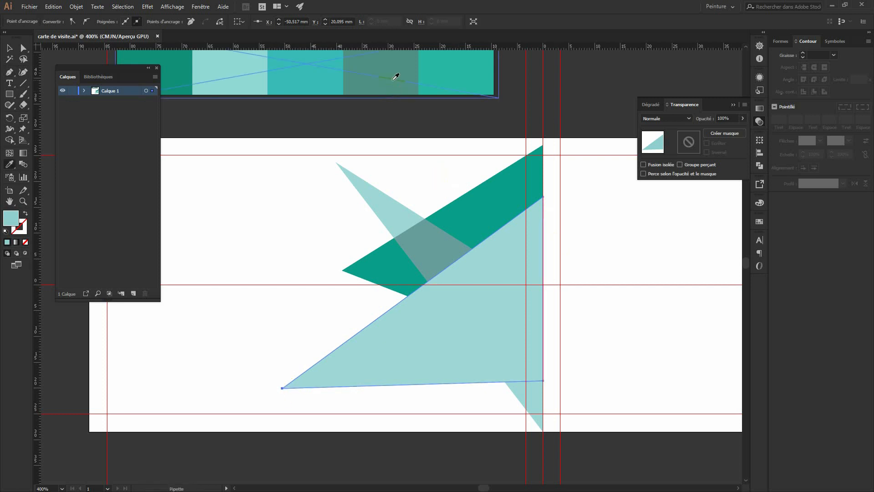
left_click(309, 75)
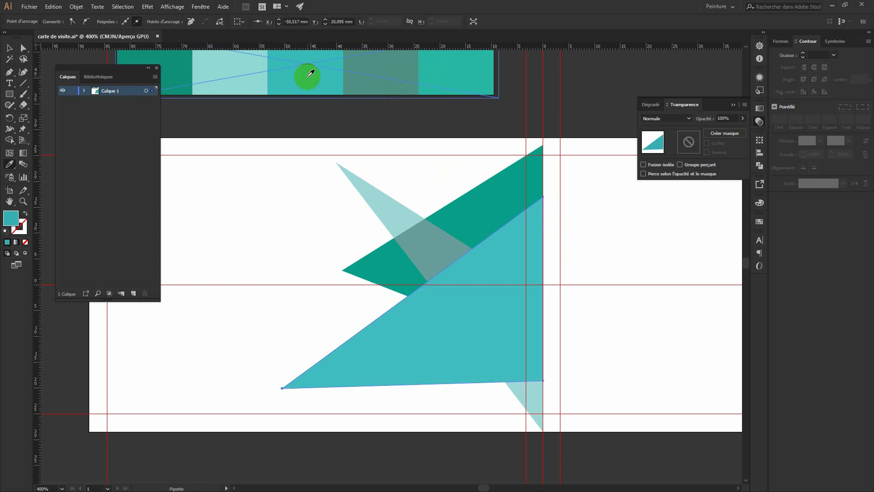
Undo the fill and last anchor, reducing the third triangle to a single diagonal line.
key("v")
key("ctrl+z")
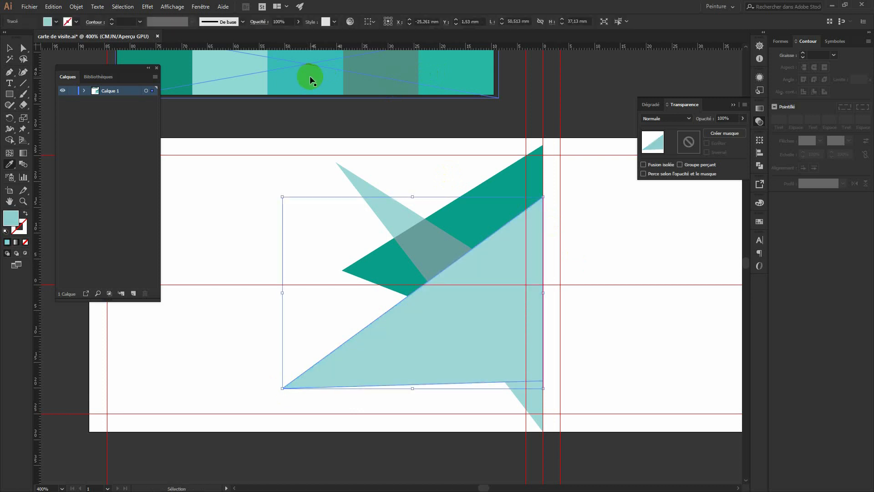
key("ctrl+z")
key("i")
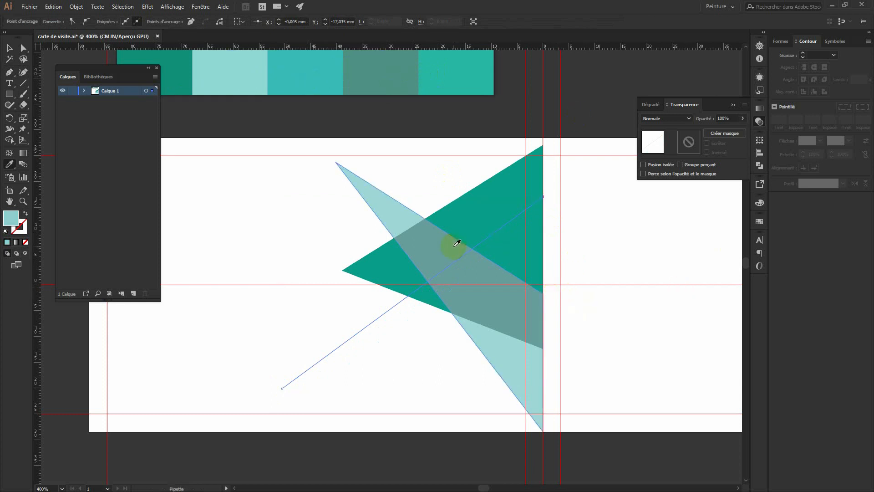
key("p")
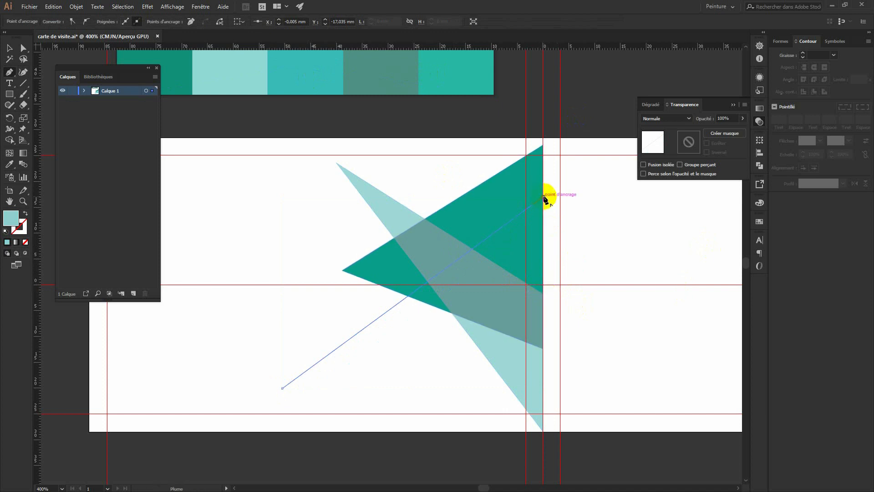
Close the diagonal into a triangle at the guide intersection and fill it with the cyan-teal swatch.
left_click(543, 284)
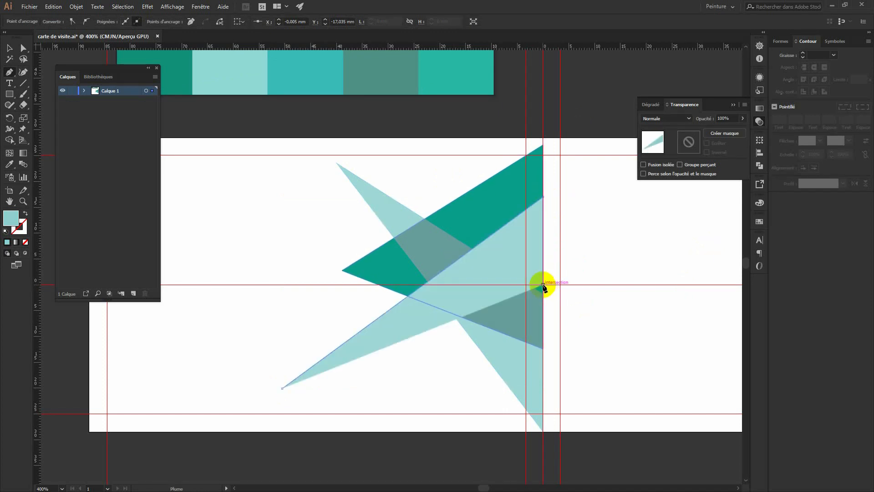
left_click(283, 387)
key("i")
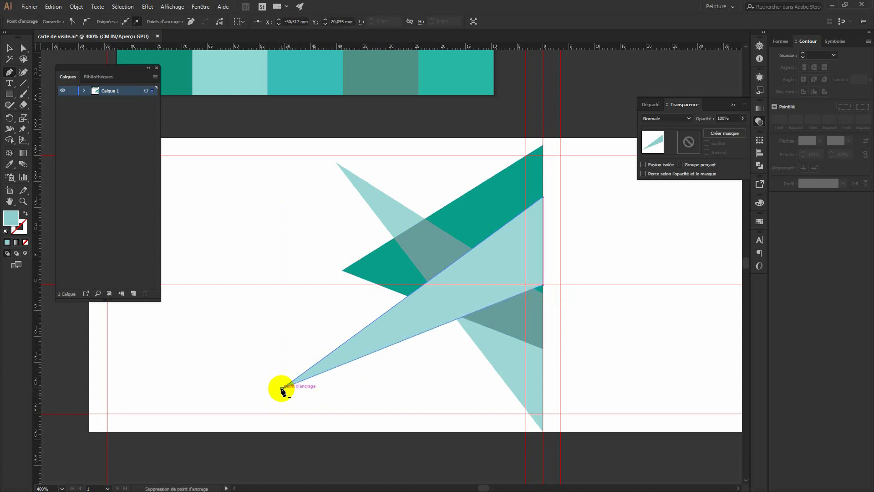
left_click(418, 93)
left_click(387, 76)
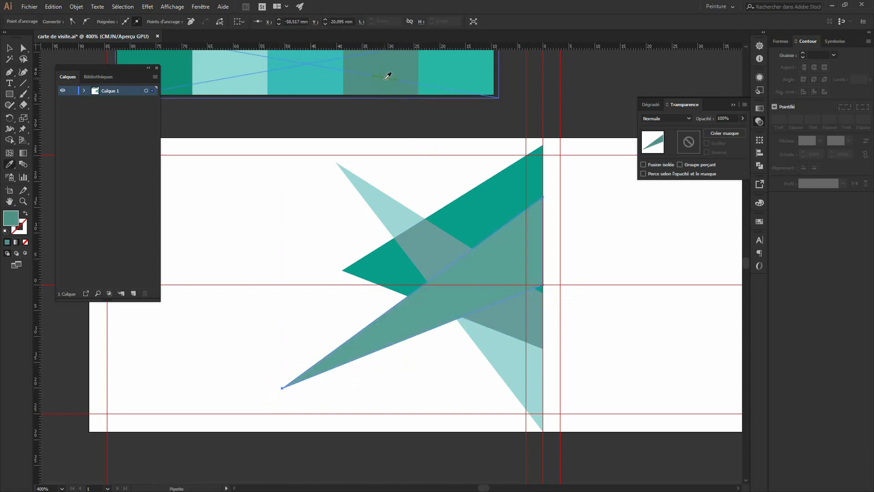
left_click(324, 75)
left_click(247, 80)
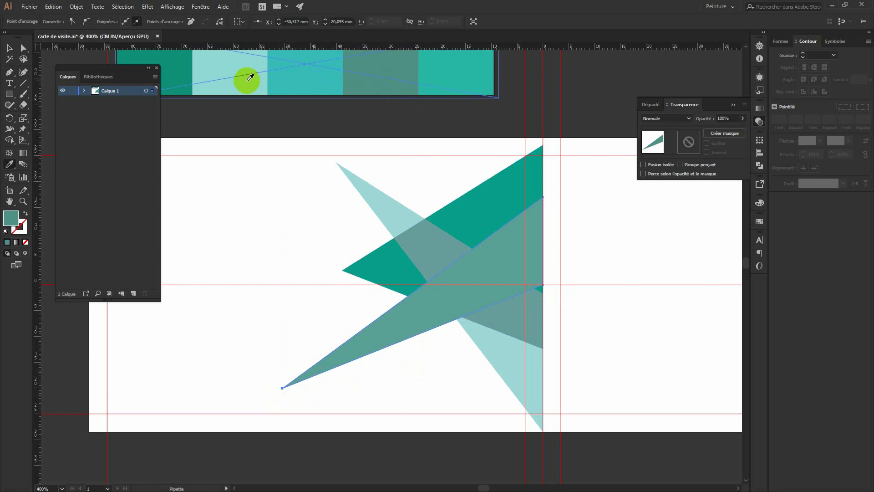
left_click(301, 77)
Set the cyan-teal triangle's blend mode to Superposition and deselect.
left_click(785, 138)
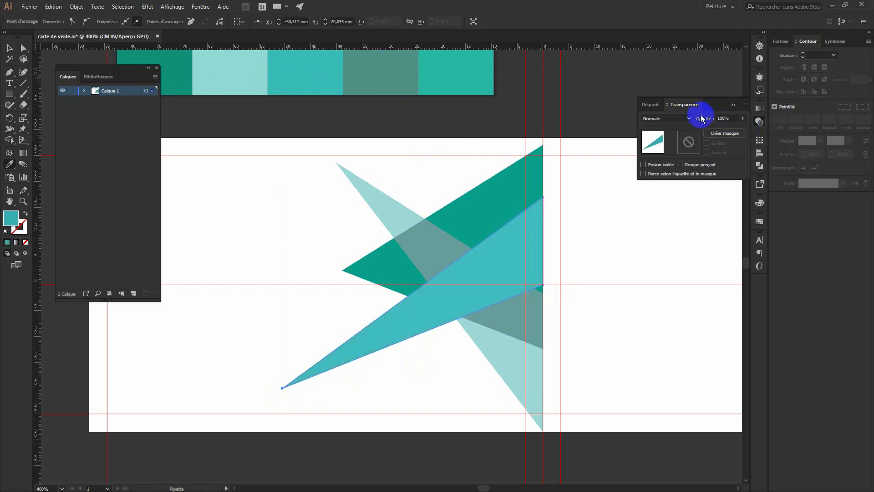
left_click(688, 118)
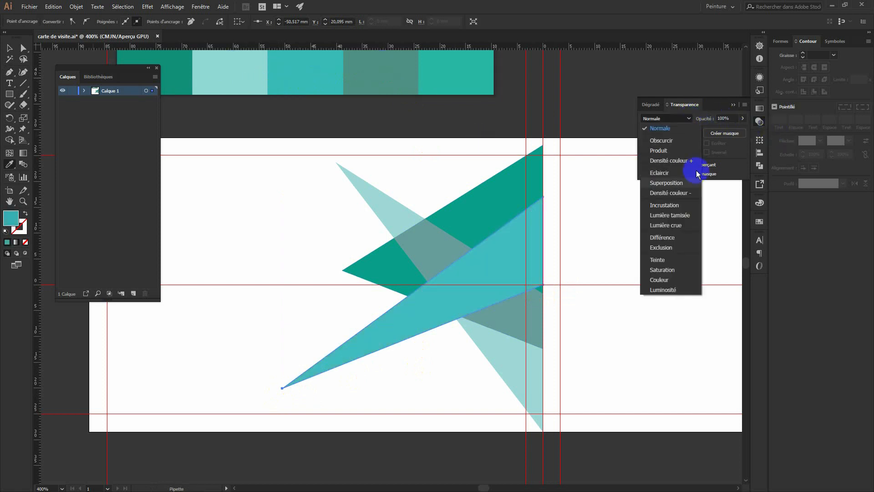
left_click(671, 185)
left_click(9, 48)
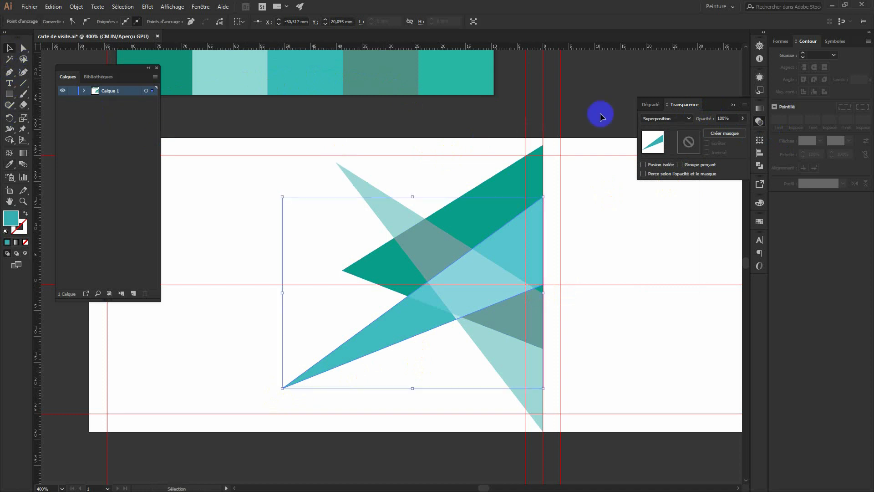
left_click(608, 97)
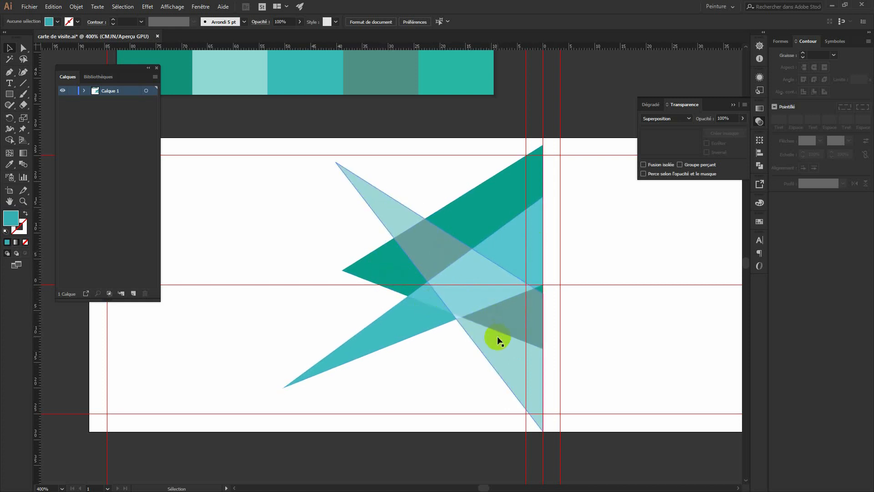
Select the light, dark green and lower cyan triangles together with Shift-clicks.
left_click(392, 213)
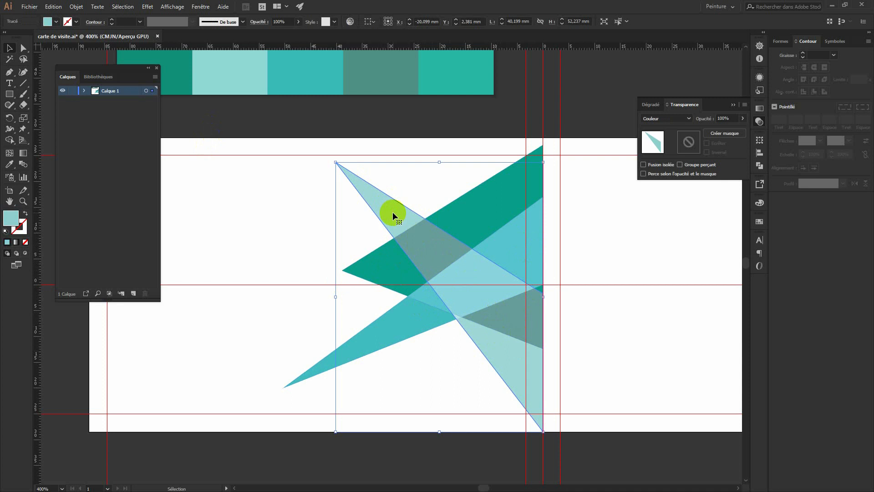
left_click(388, 253, "shift")
left_click(317, 365, "shift")
key("a")
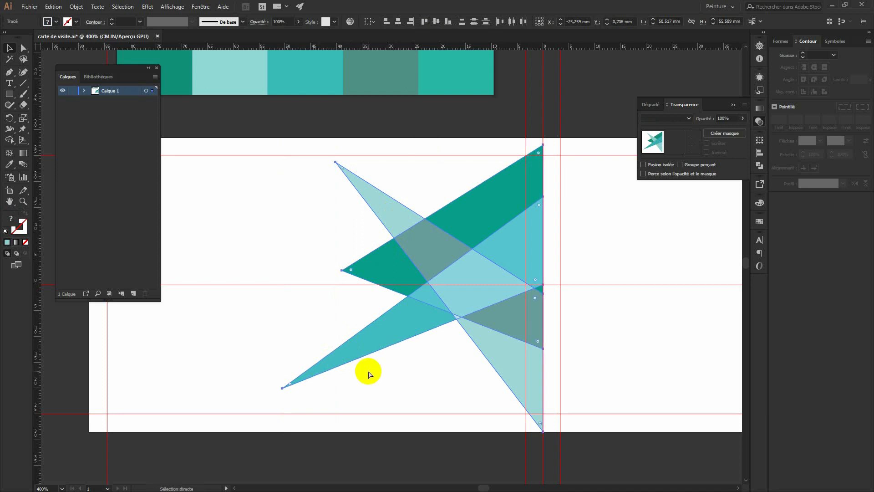
Reflect the three-triangle cluster with a 360° mirror axis and drag the result to the left.
key("v")
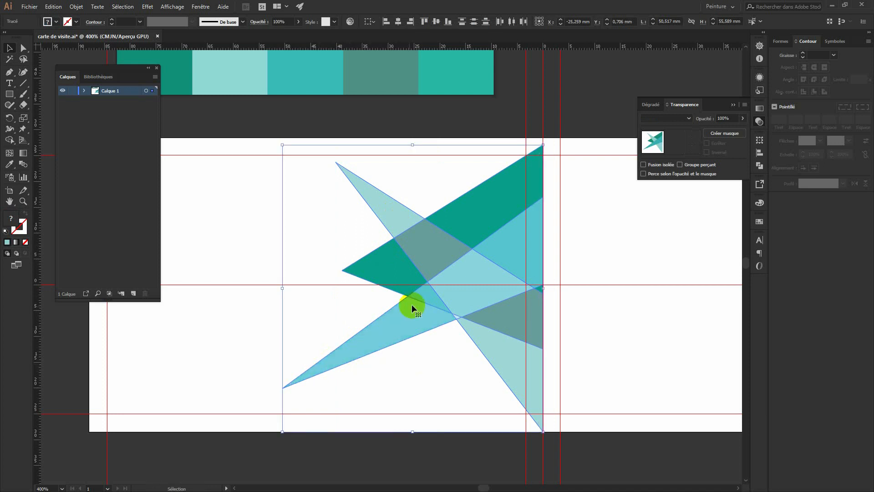
right_click(461, 295)
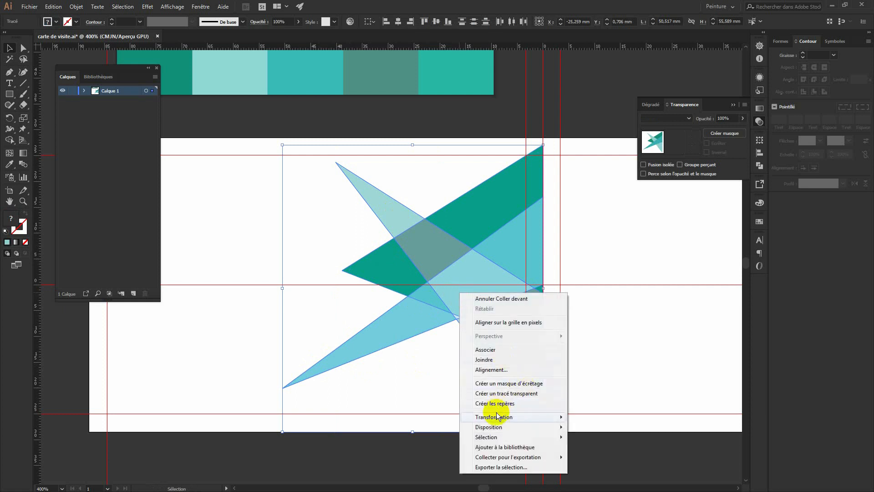
mouse_move(497, 417)
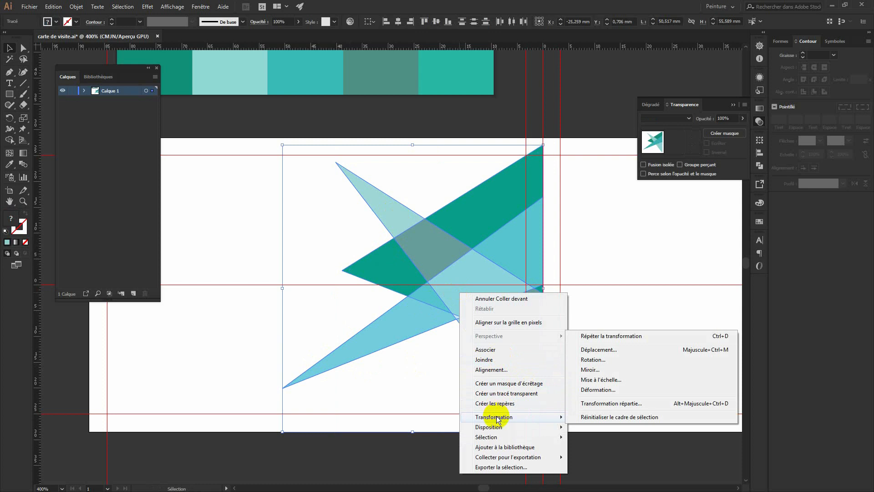
left_click(589, 369)
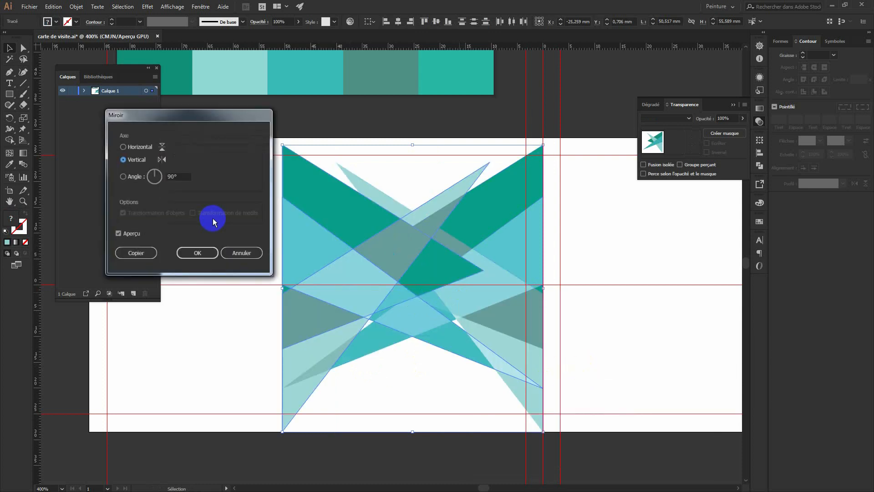
left_click(135, 233)
left_click(135, 233)
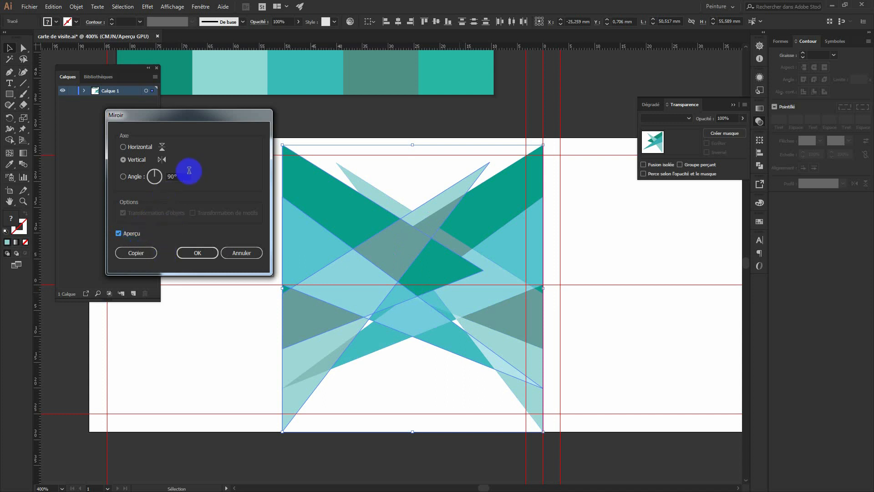
left_click(173, 177)
type("360")
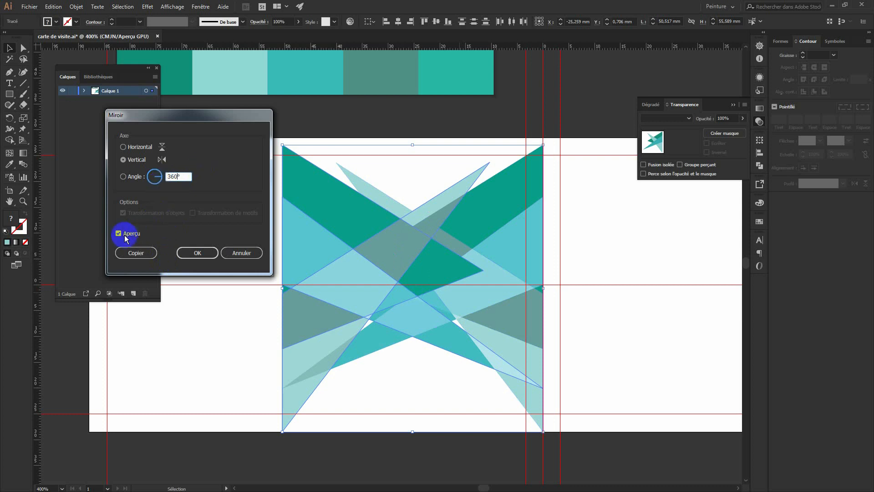
left_click(127, 237)
left_click(119, 234)
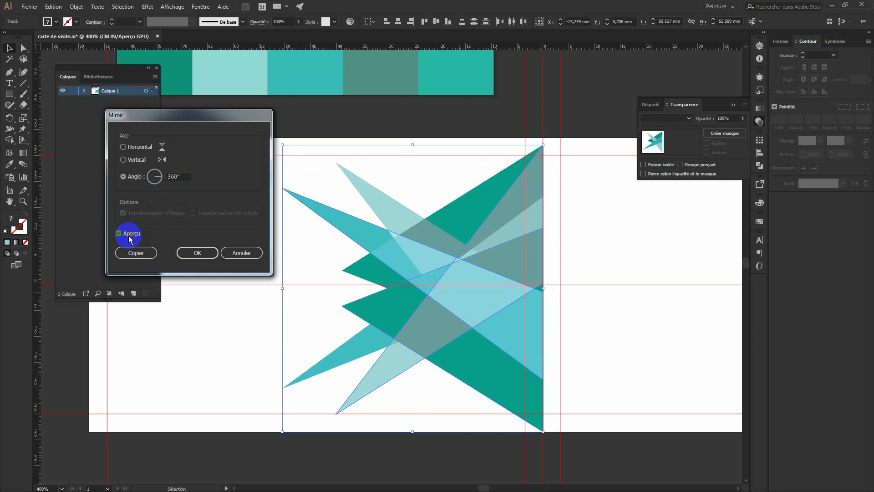
left_click(199, 253)
left_click_drag(457, 303, 316, 299)
Mirror the copy left-to-right with a 90° axis angle.
right_click(316, 299)
mouse_move(341, 424)
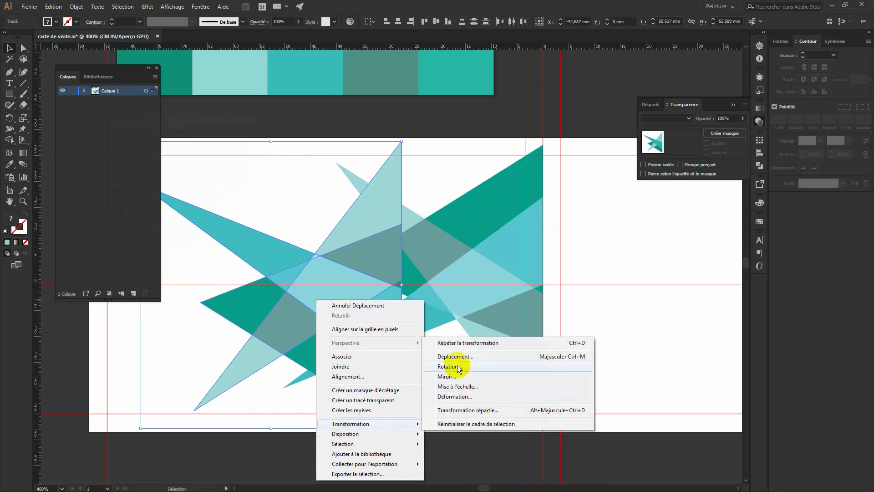
left_click(457, 376)
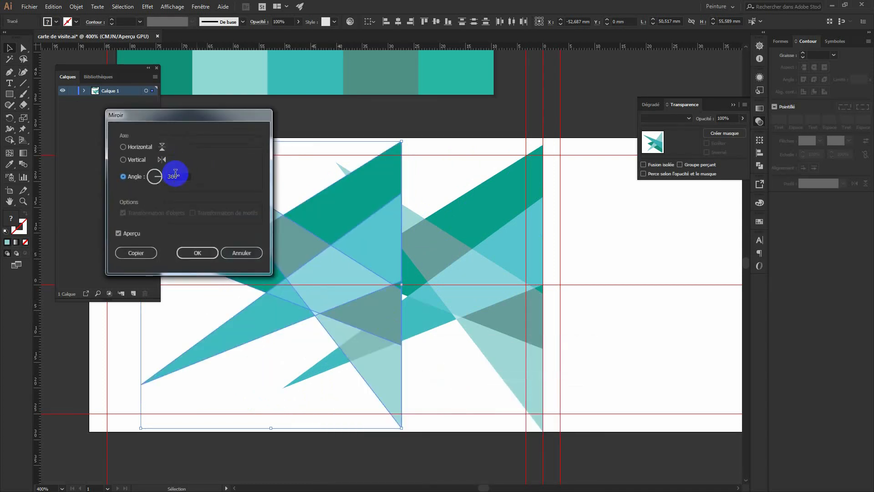
type("90")
key("Return")
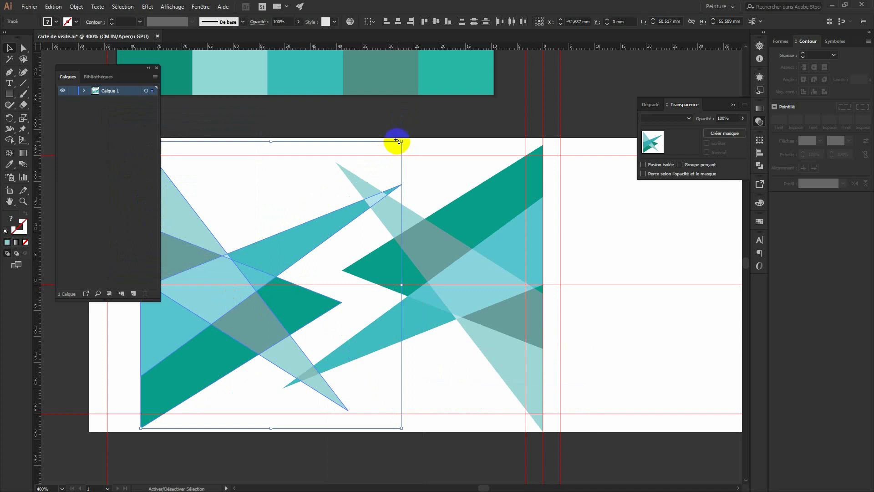
Shrink the copy, widen and flatten it, and place it in the card's lower-left corner.
left_click_drag(400, 141, 301, 251)
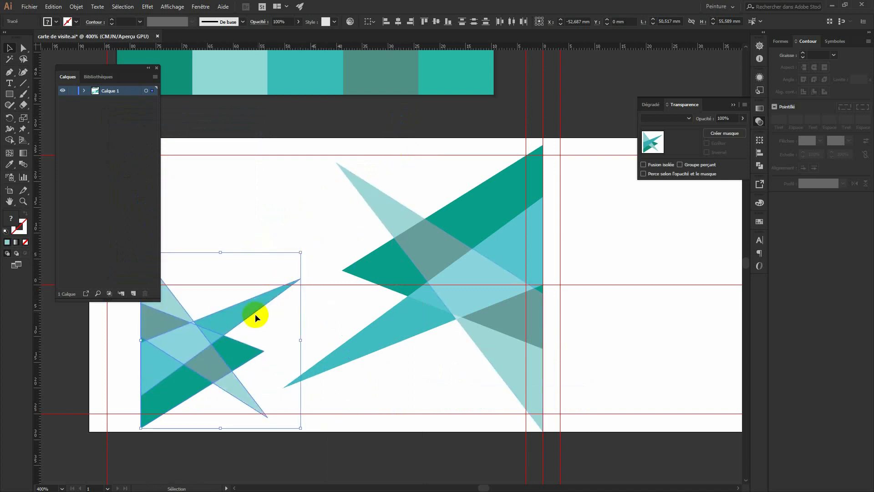
left_click_drag(214, 332, 160, 333)
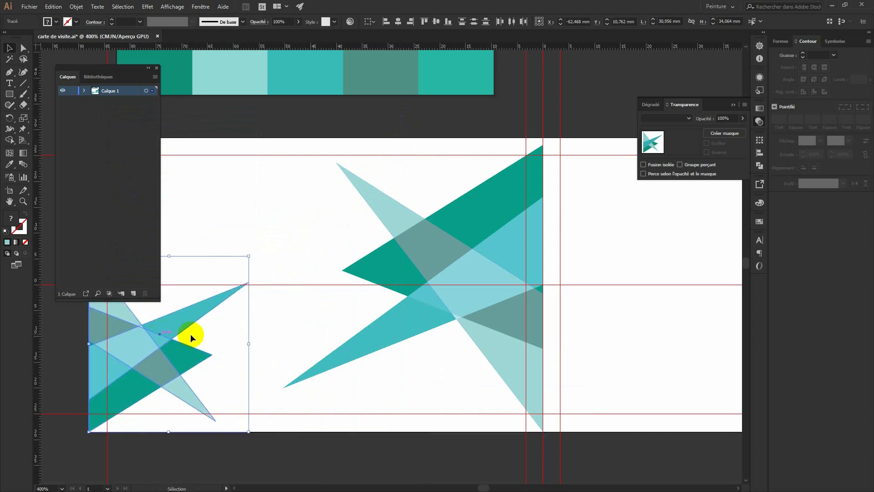
left_click_drag(253, 343, 314, 347)
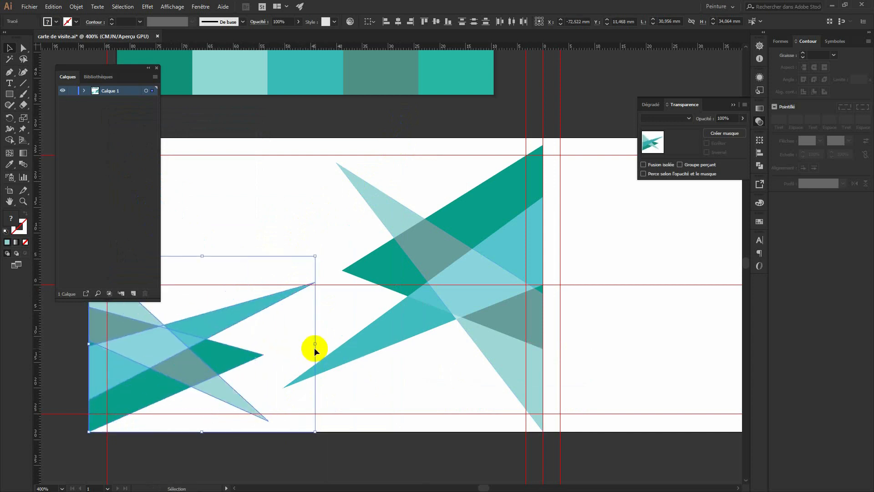
left_click_drag(201, 256, 197, 287)
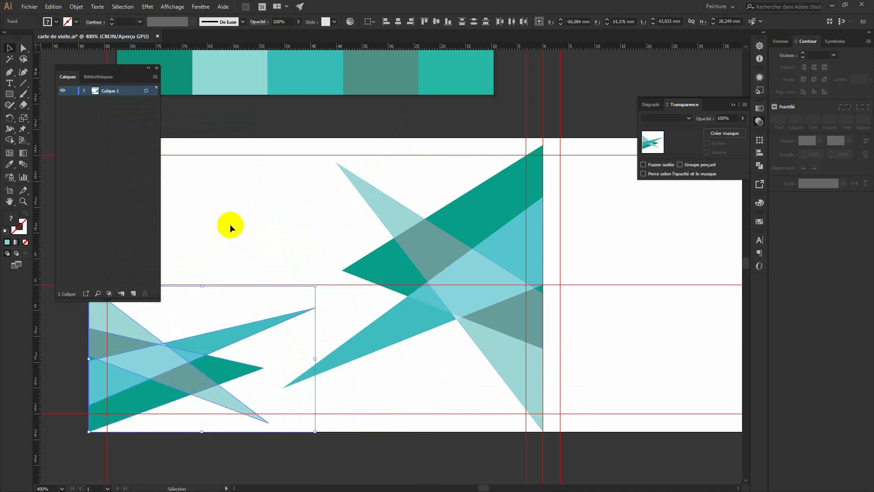
left_click_drag(302, 205, 411, 223)
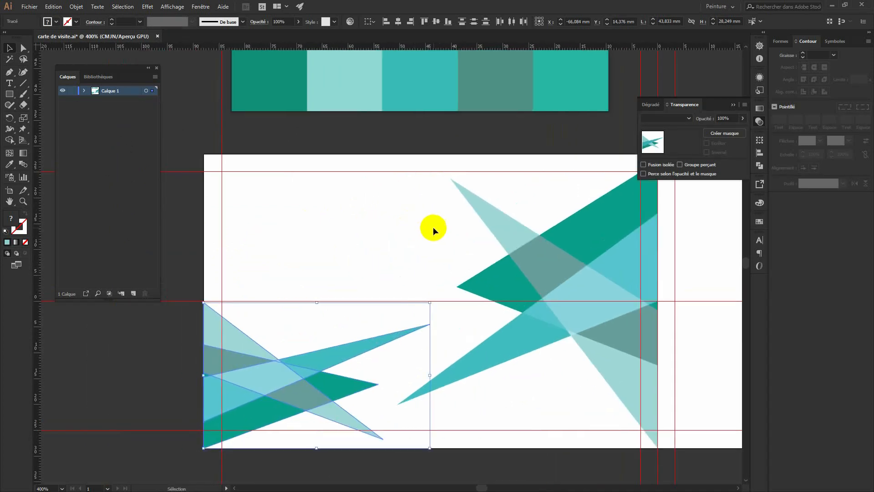
Squash the lower-left triangle cluster to 19.315 mm tall, resting on the lower guide.
left_click(181, 94)
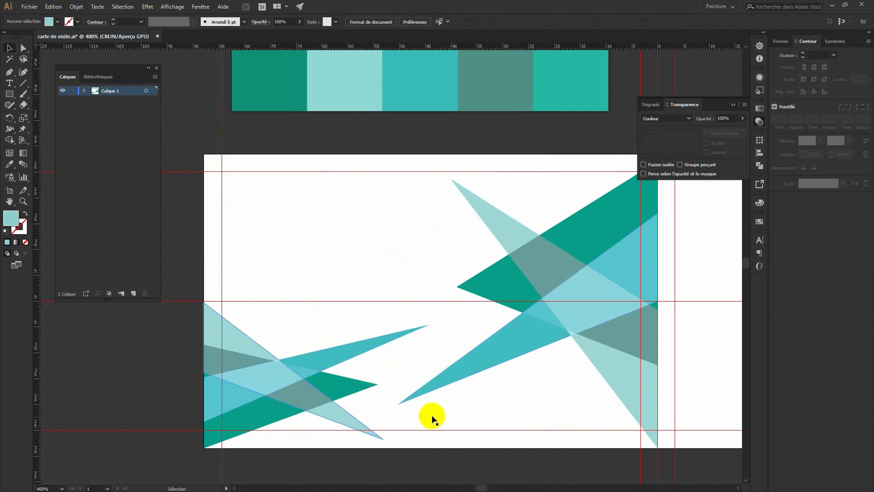
left_click(245, 372)
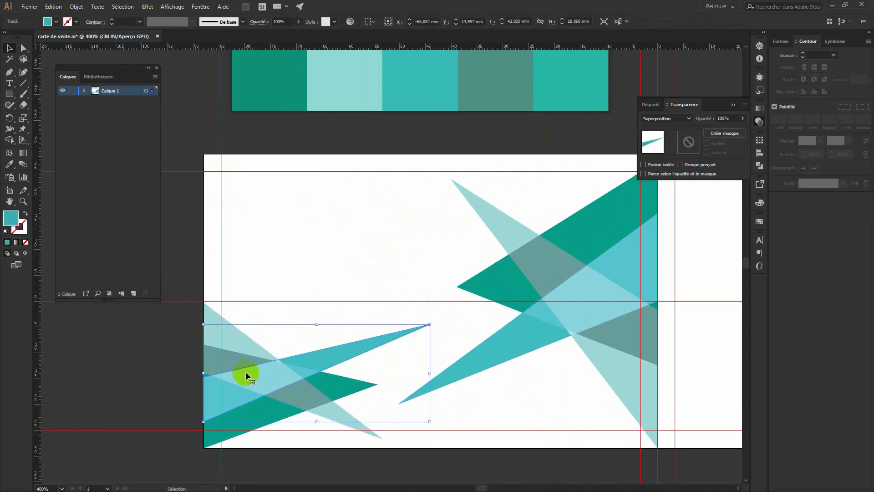
left_click(161, 341)
left_click_drag(271, 390, 278, 421)
left_click_drag(312, 303, 313, 329)
left_click(183, 331)
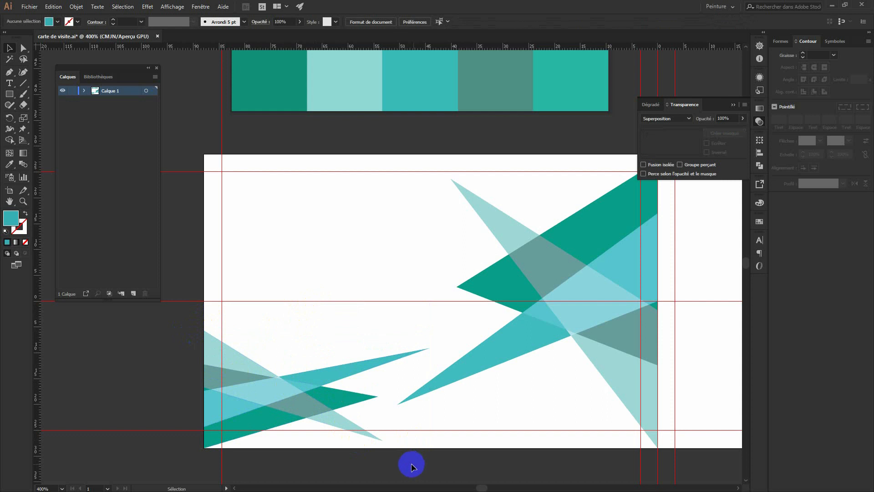
left_click_drag(293, 393, 293, 364)
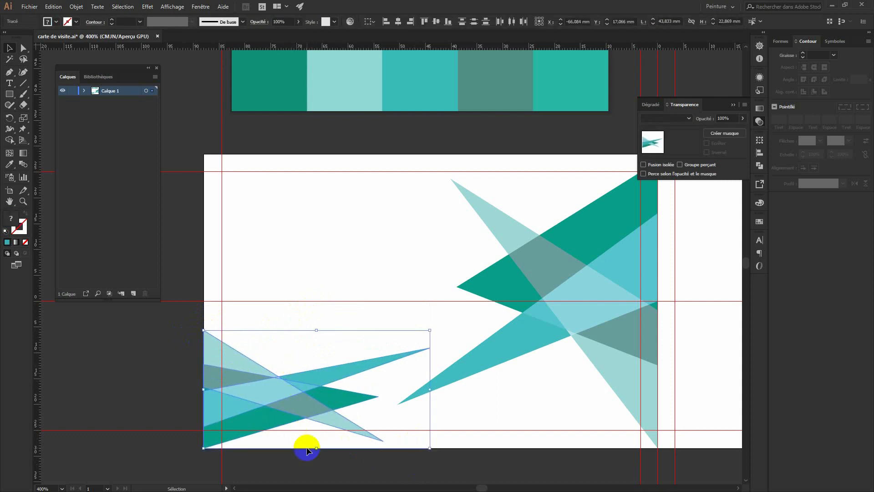
left_click_drag(316, 448, 316, 430)
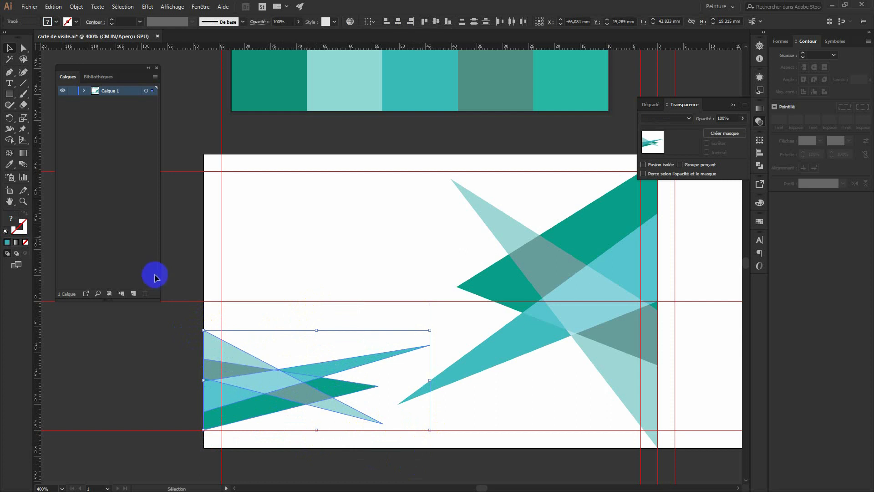
left_click(180, 255)
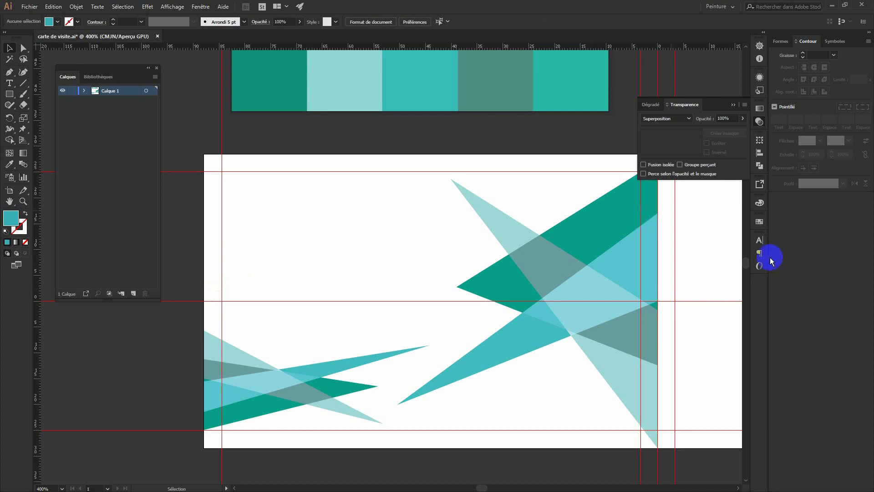
left_click(84, 91)
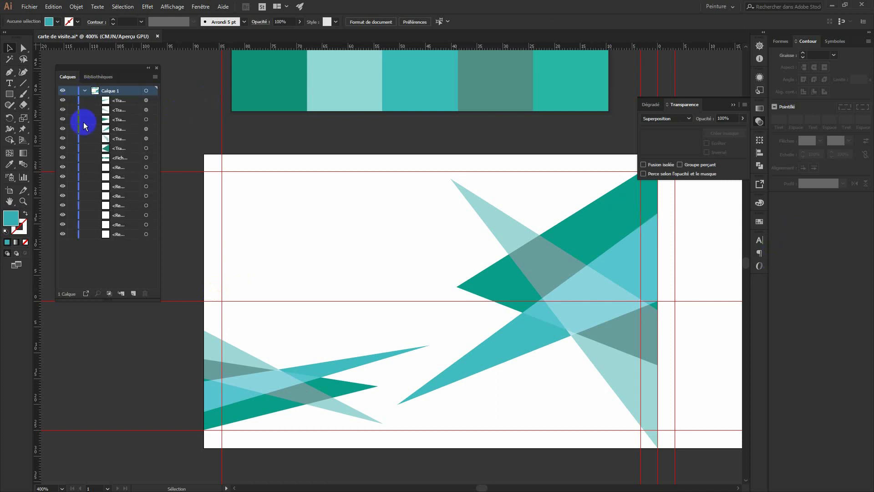
left_click(124, 158)
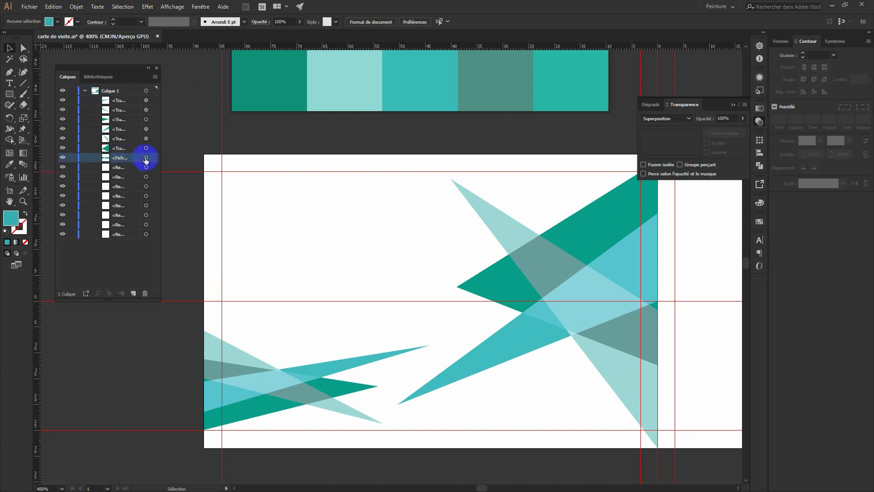
left_click(146, 158)
left_click(146, 148, "shift")
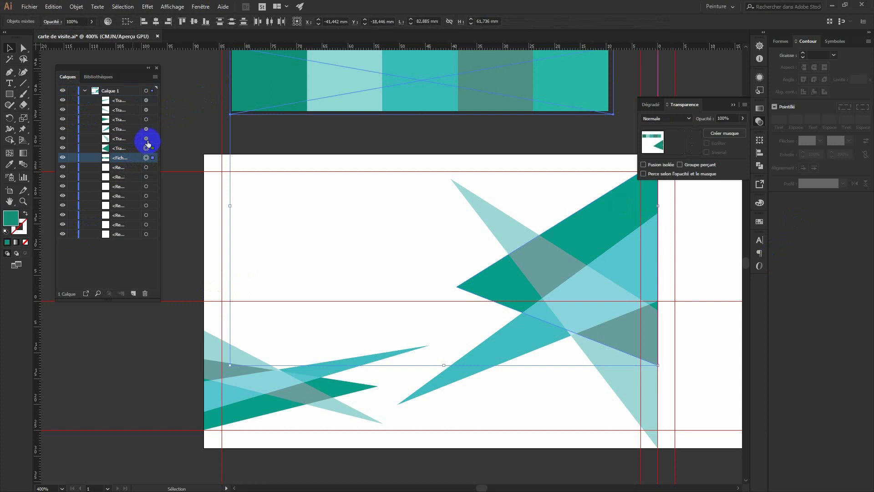
left_click(146, 139, "shift")
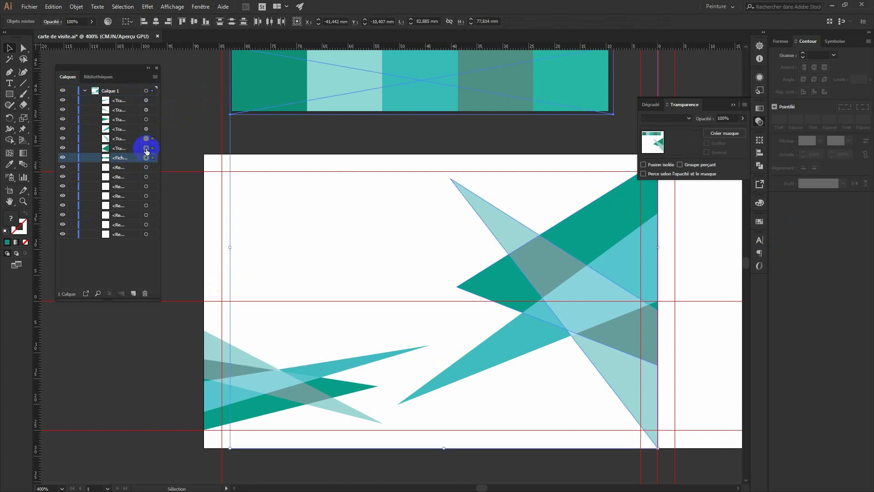
left_click(146, 158)
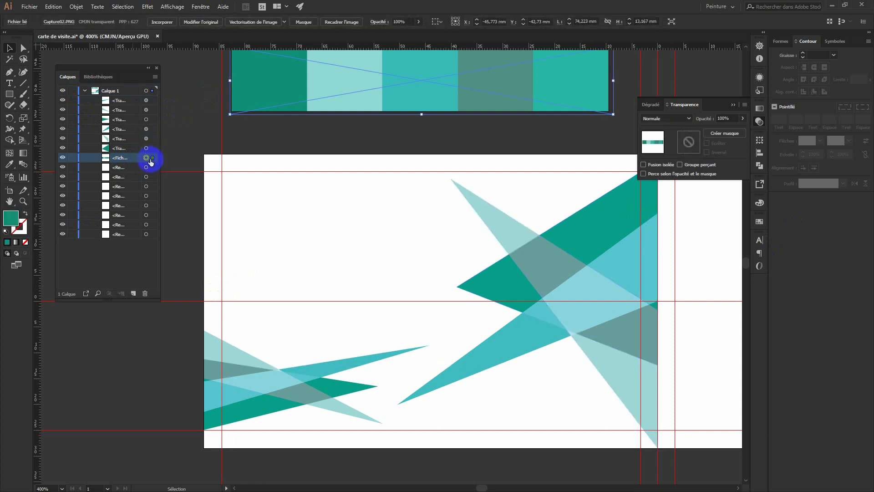
left_click(167, 147)
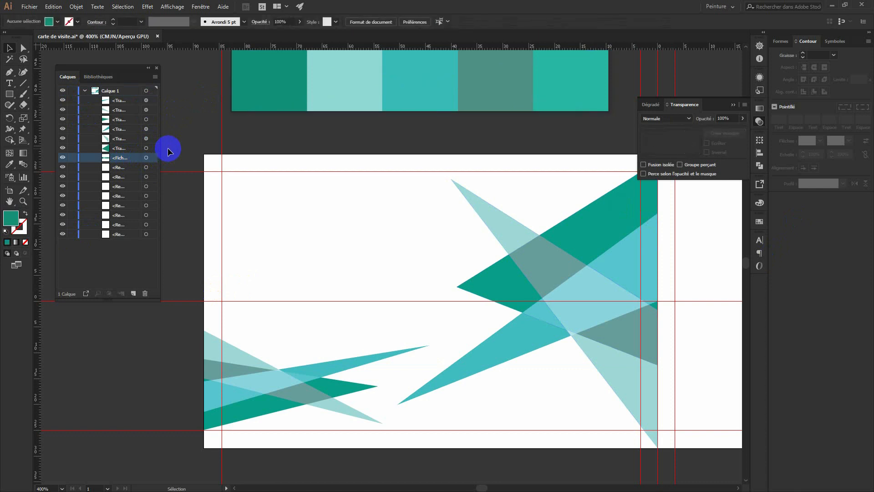
left_click(84, 91)
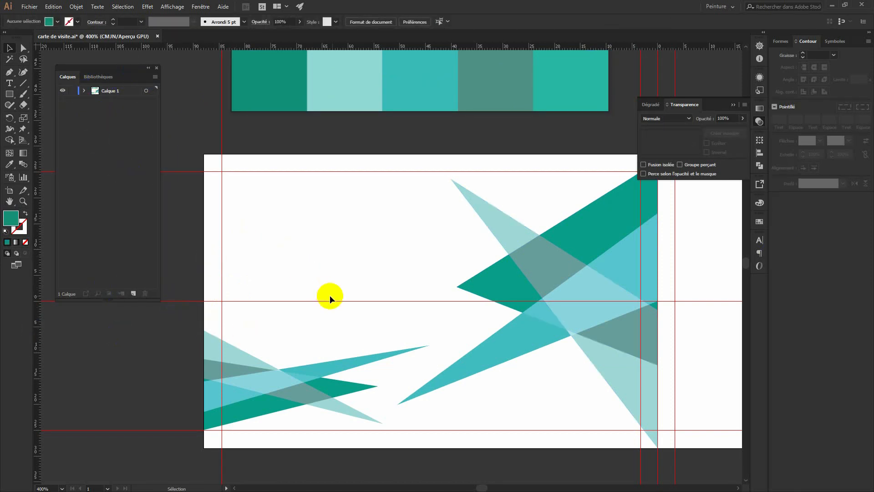
Lock all the rectangle objects in the layer so they can't be moved.
left_click(84, 90)
left_click_drag(73, 166, 72, 266)
left_click(84, 91)
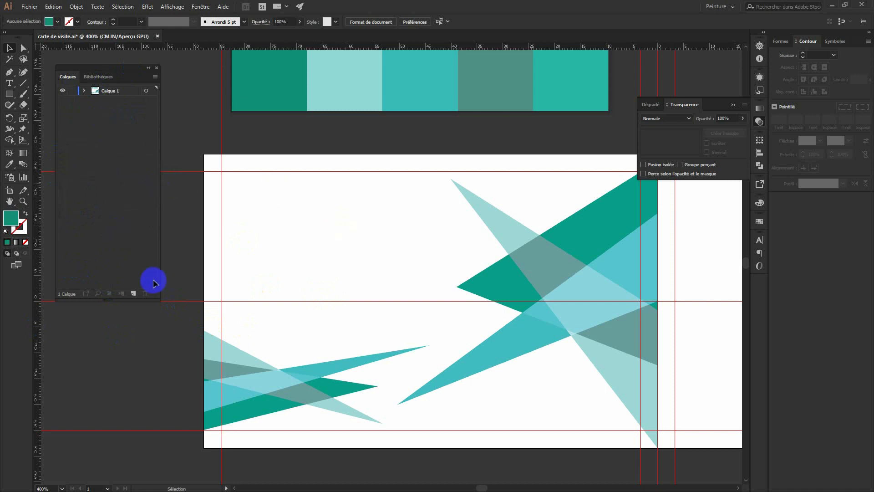
Draw a 3-point star as a large dark teal triangle in the card's upper-left area.
left_click(10, 93)
left_click_drag(9, 93, 58, 99)
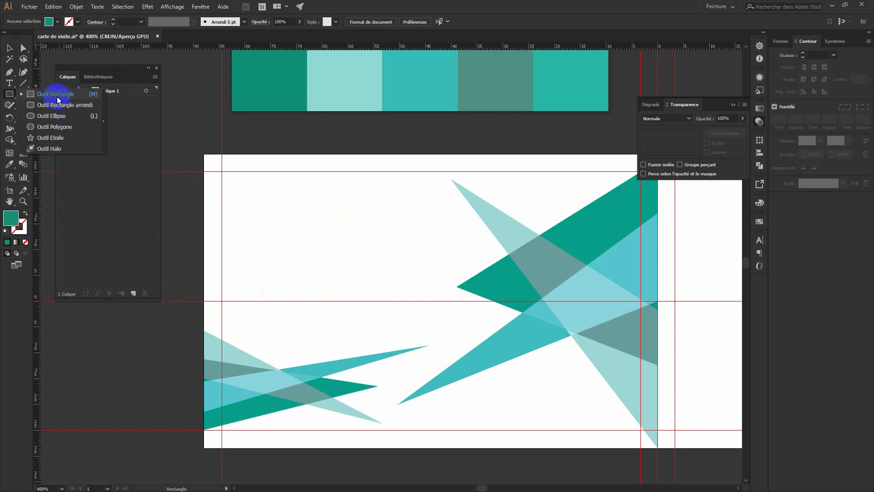
left_click(8, 94)
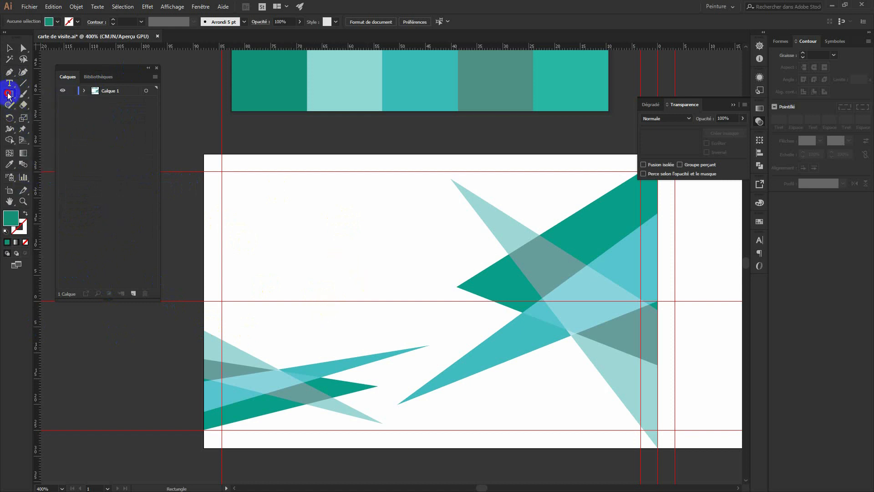
left_click_drag(9, 95, 60, 144)
left_click(269, 242)
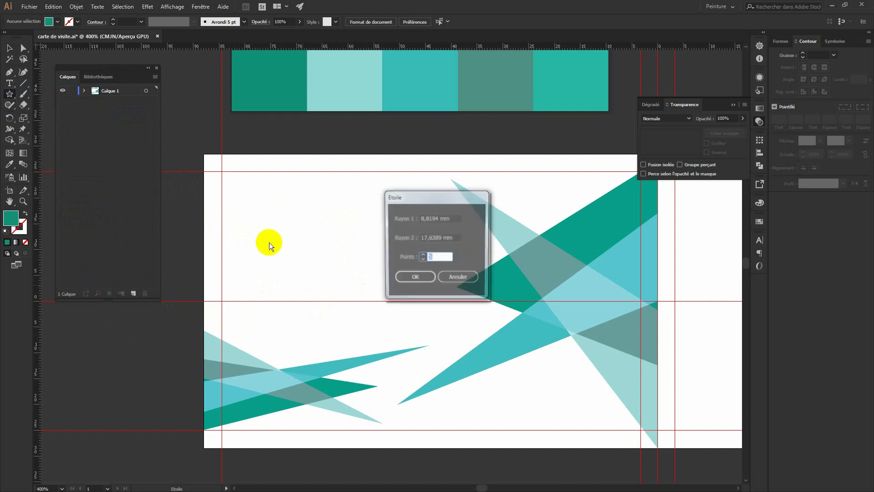
left_click(413, 261)
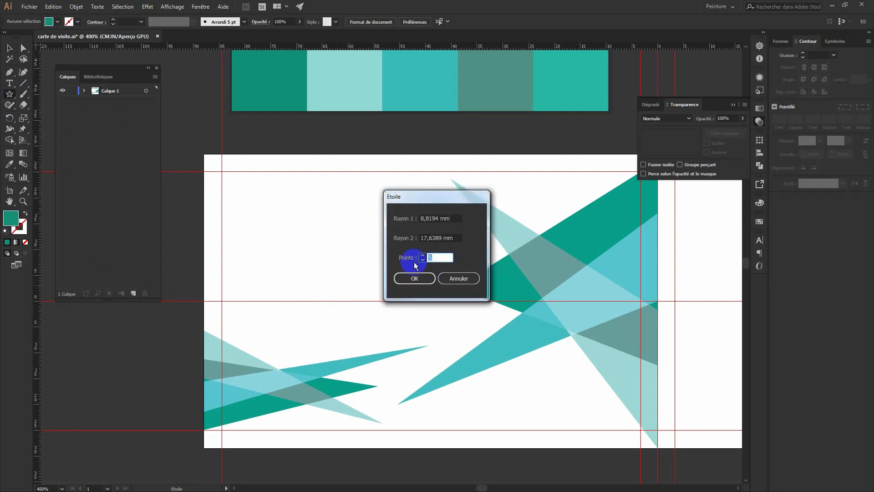
type("3")
key("Return")
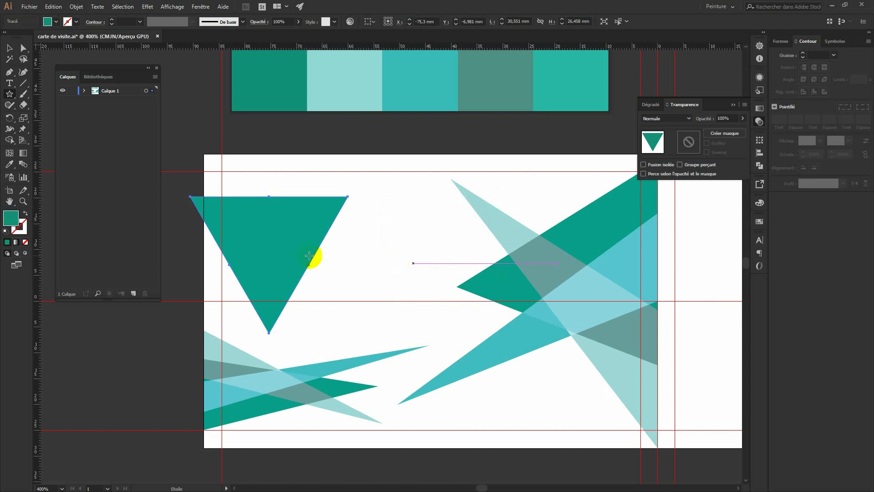
Shrink the triangle, move it to the upper-left, and place a smaller copy below it.
left_click(10, 47)
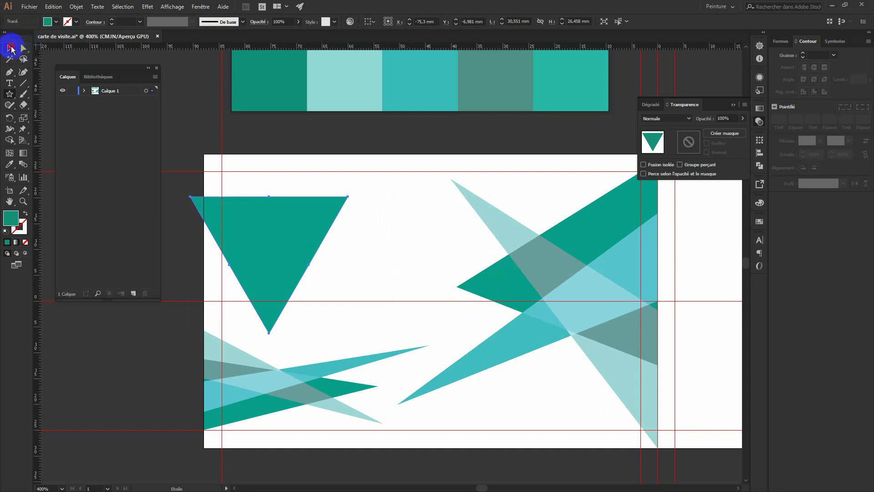
left_click_drag(348, 196, 190, 342)
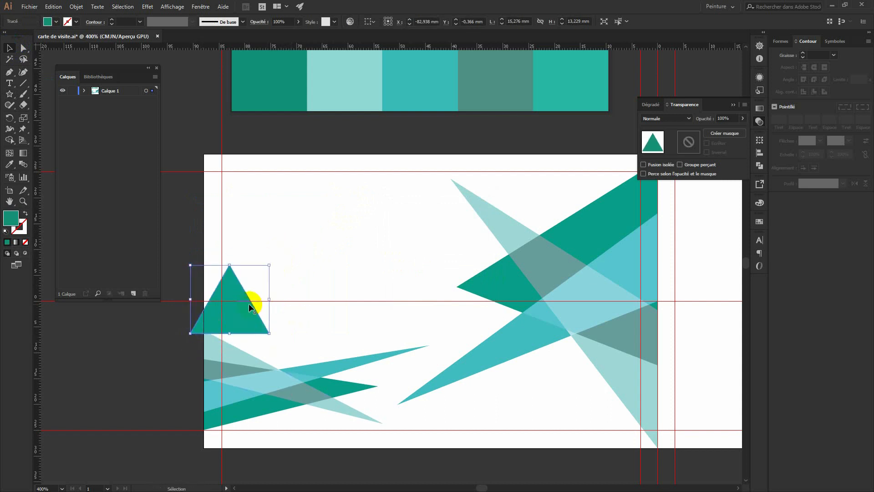
left_click_drag(243, 288, 356, 213)
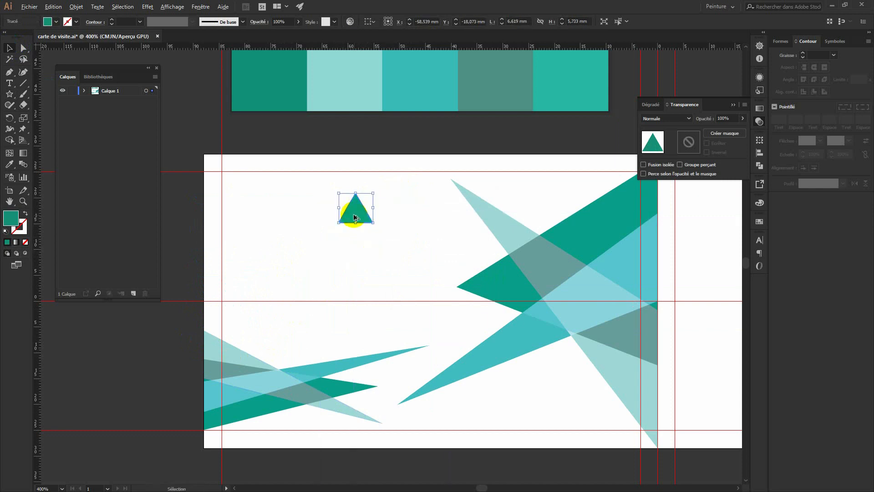
left_click_drag(355, 219, 320, 265)
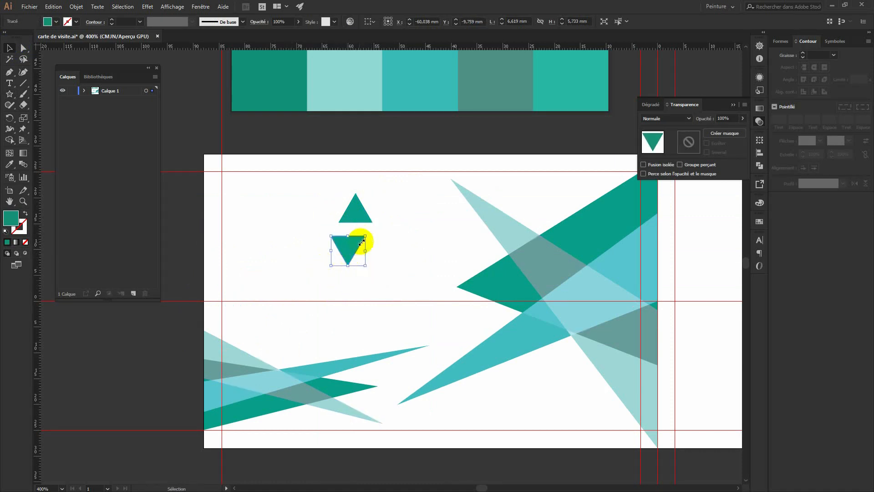
mouse_move(365, 237)
left_mouse_down()
mouse_move(348, 251)
mouse_move(358, 232)
left_mouse_up()
Color the lower triangle light teal, widen it, and center both triangles horizontally.
key("i")
left_click(347, 88)
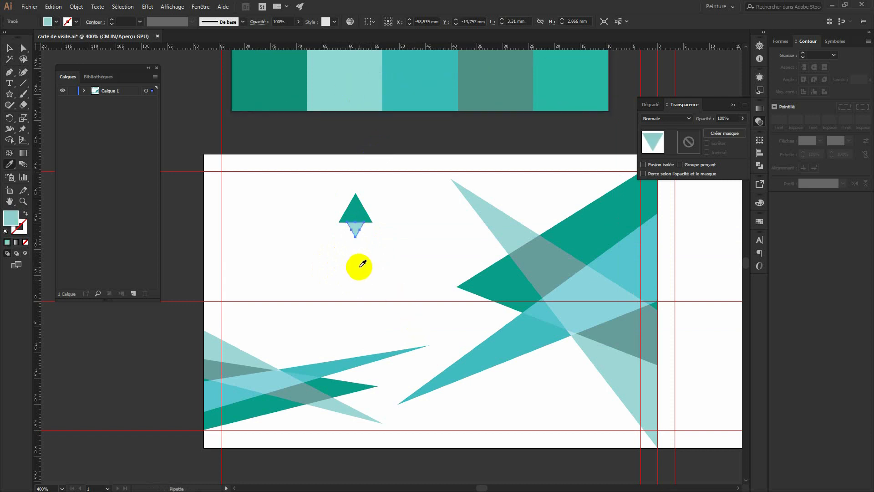
left_click(9, 48)
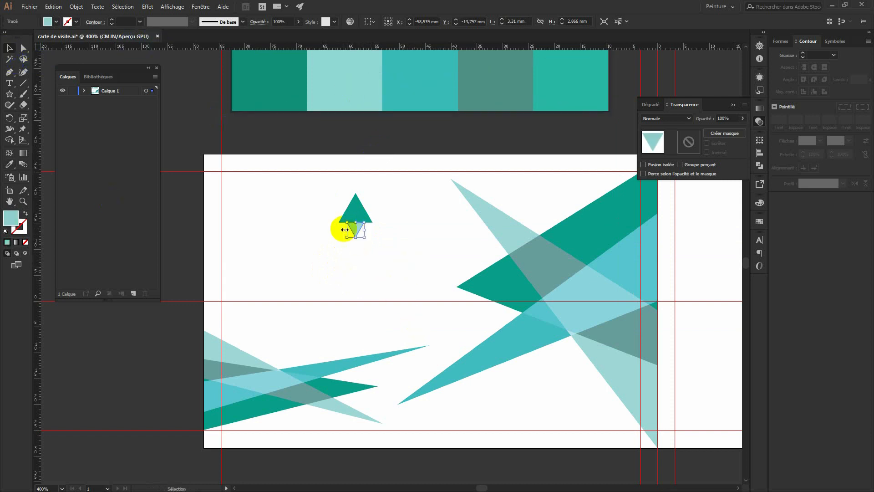
left_click_drag(345, 230, 373, 230)
left_click_drag(386, 260, 337, 203)
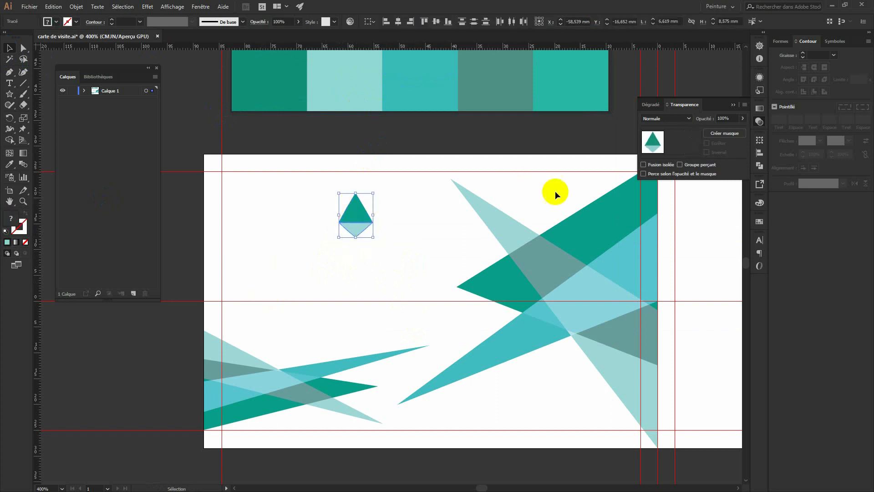
left_click(401, 21)
left_click(411, 188)
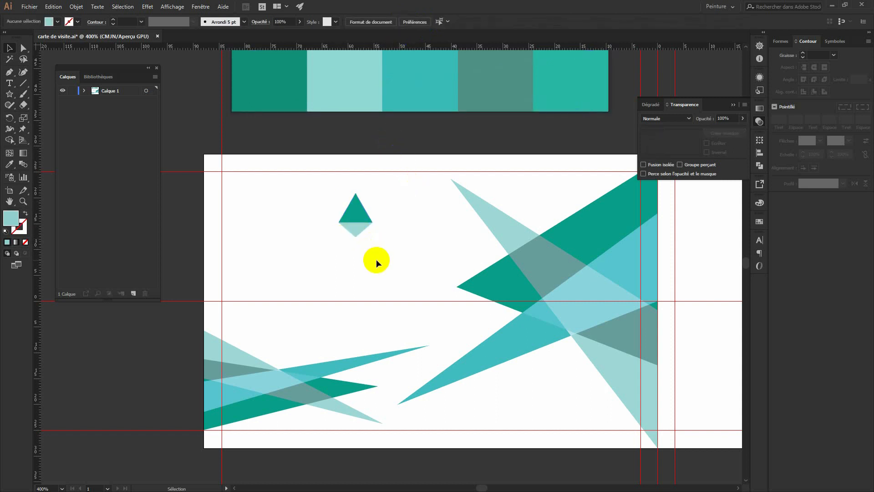
left_click_drag(376, 259, 358, 253)
left_click(9, 72)
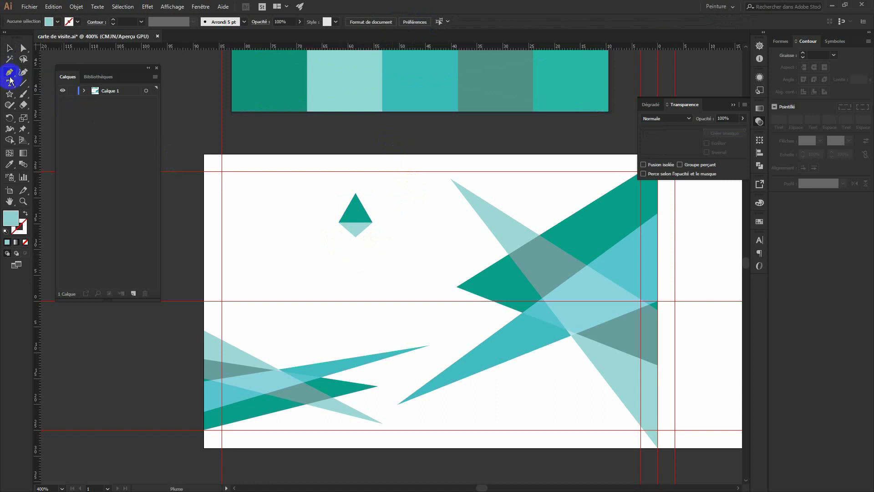
Draw a closed sliver shape running up and left from the diamond's bottom point.
left_click(355, 236)
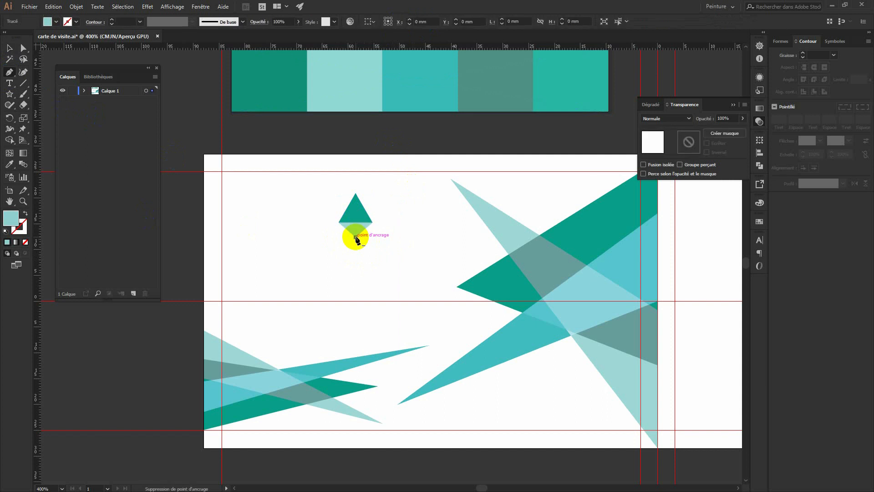
left_click(329, 194)
left_click(357, 223)
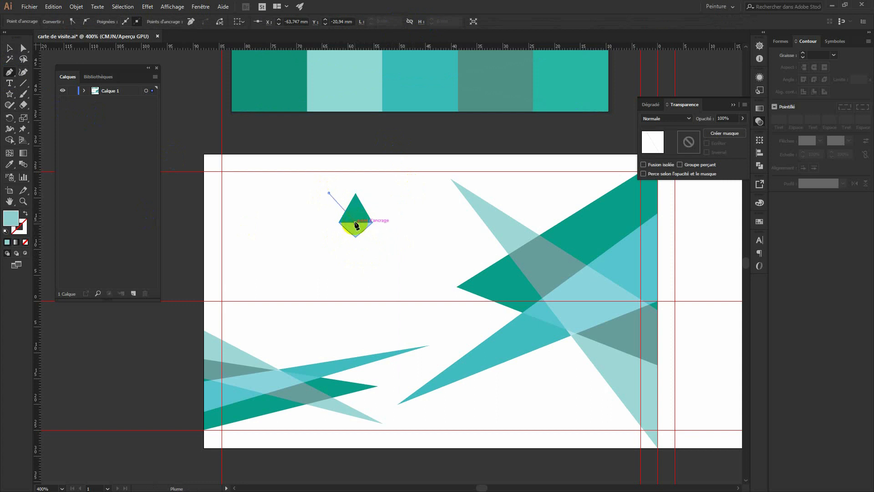
left_click(356, 237)
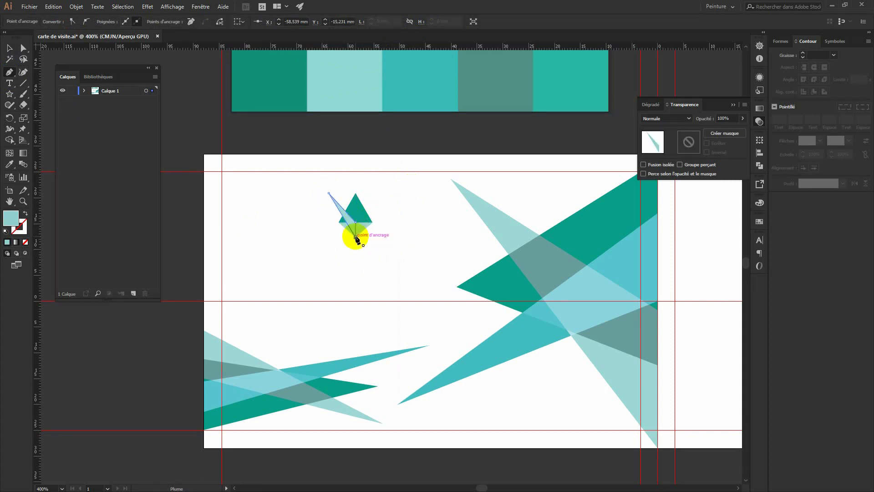
left_click(357, 238)
Fill the sliver with the strip's grey-teal and reselect the emblem's triangle path for point editing.
key("i")
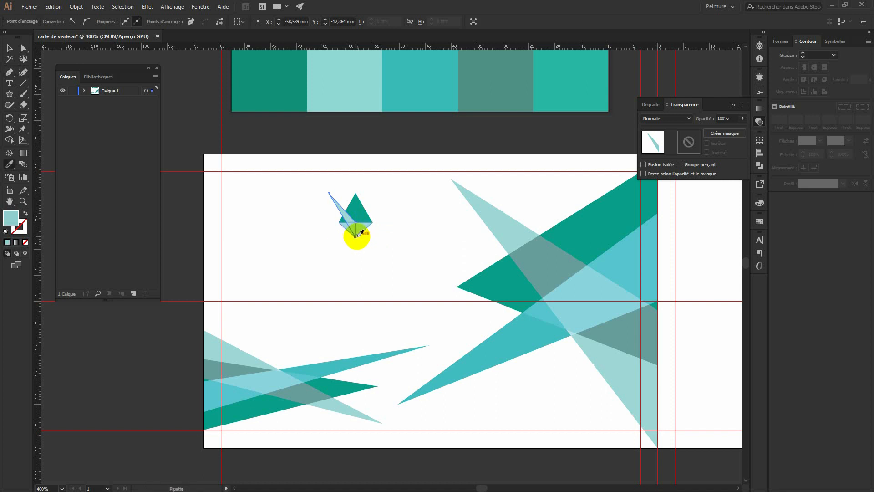
left_click(268, 86)
left_click(478, 74)
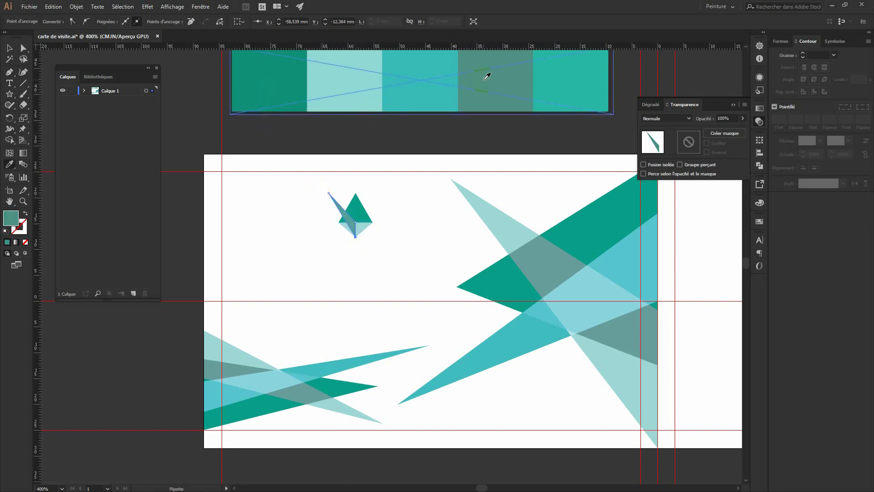
left_click(8, 50)
left_click(246, 242)
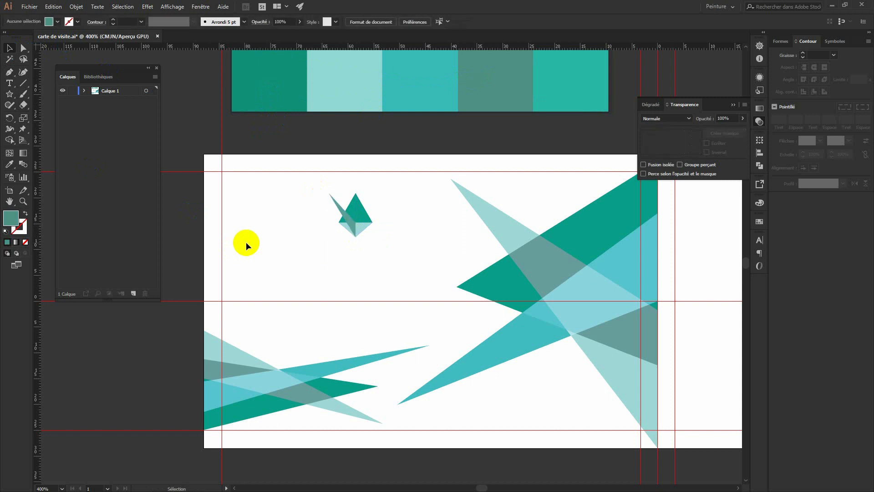
left_click(354, 220)
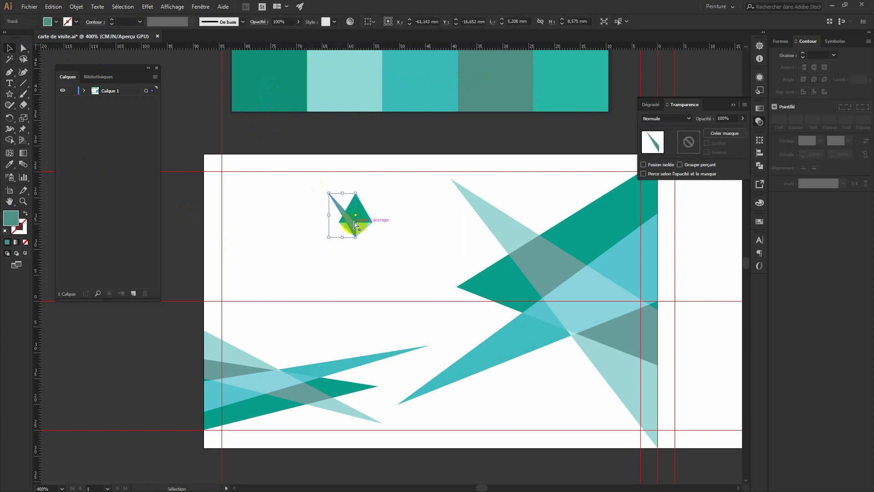
key("a")
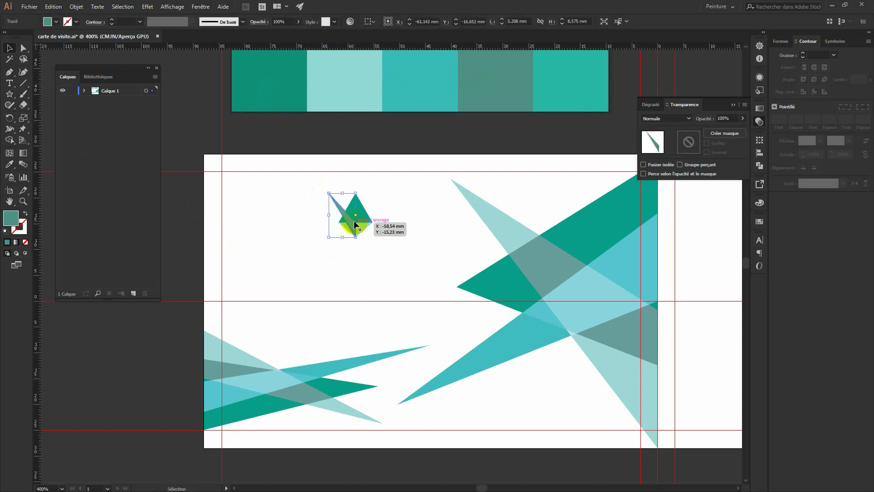
Mirror the sliver vertically and move the copy onto the triangle's right side.
right_click(354, 222)
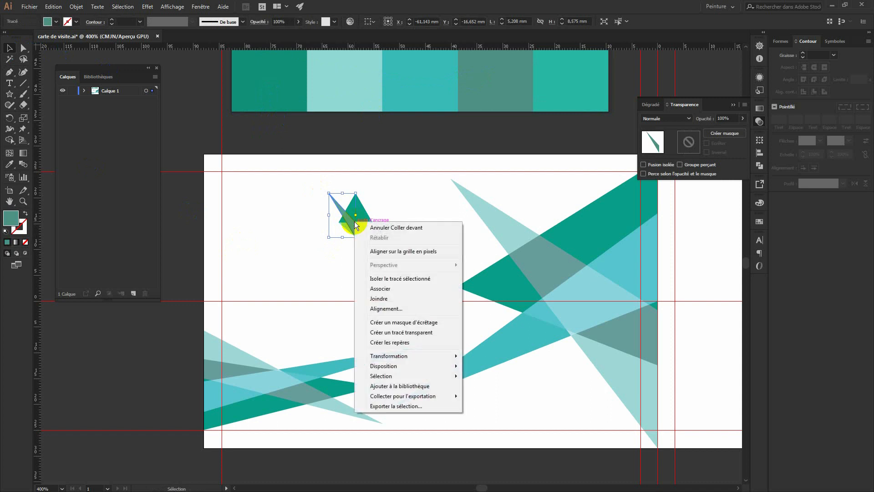
mouse_move(406, 357)
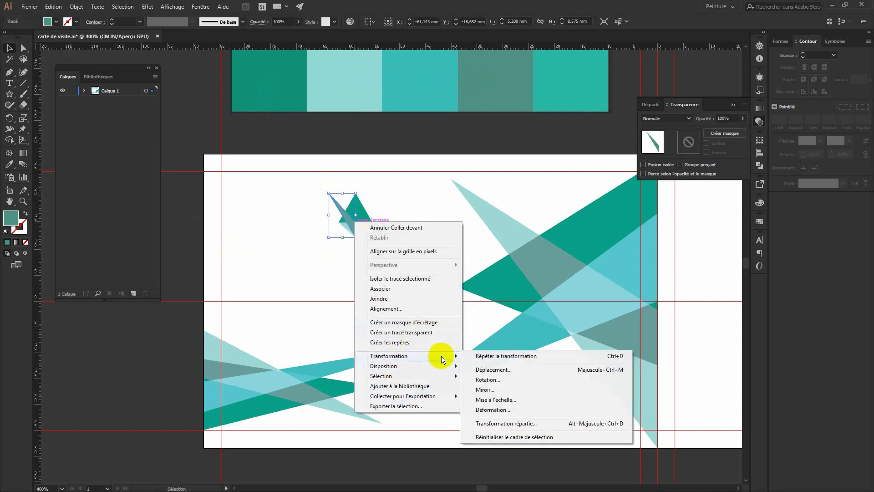
left_click(483, 386)
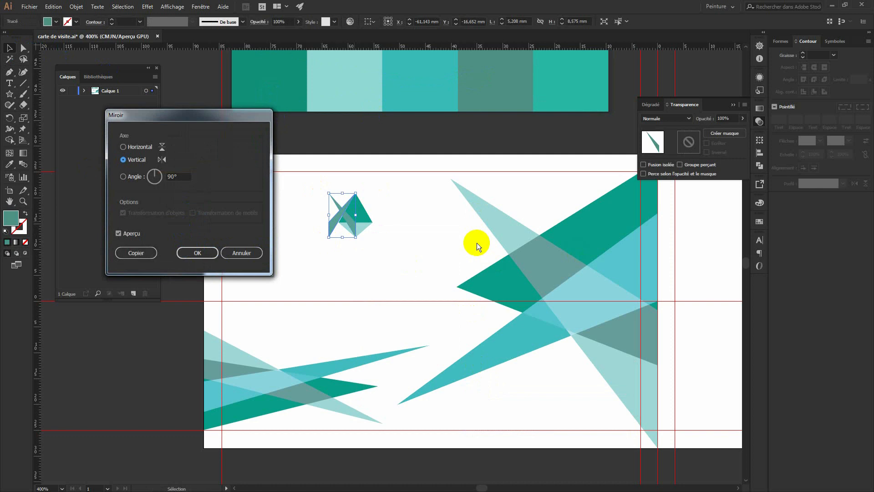
left_click(127, 234)
left_click(127, 234)
left_click(197, 253)
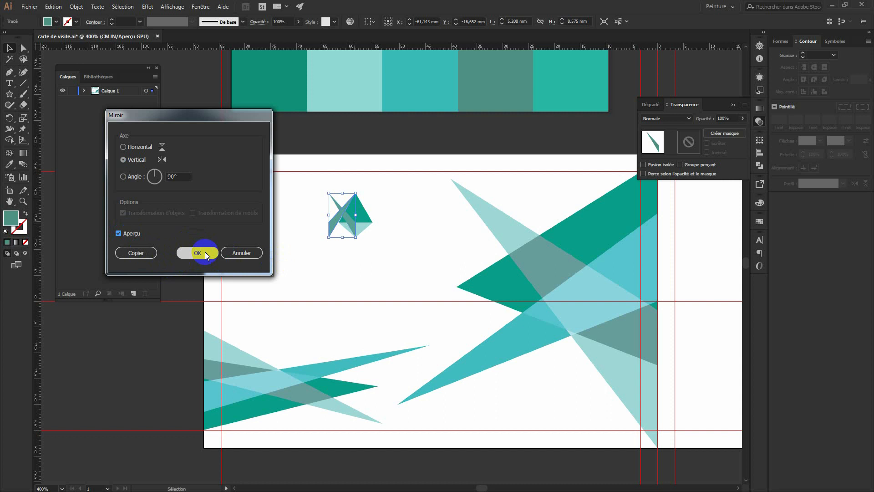
left_click_drag(334, 227, 362, 228)
left_click(380, 256)
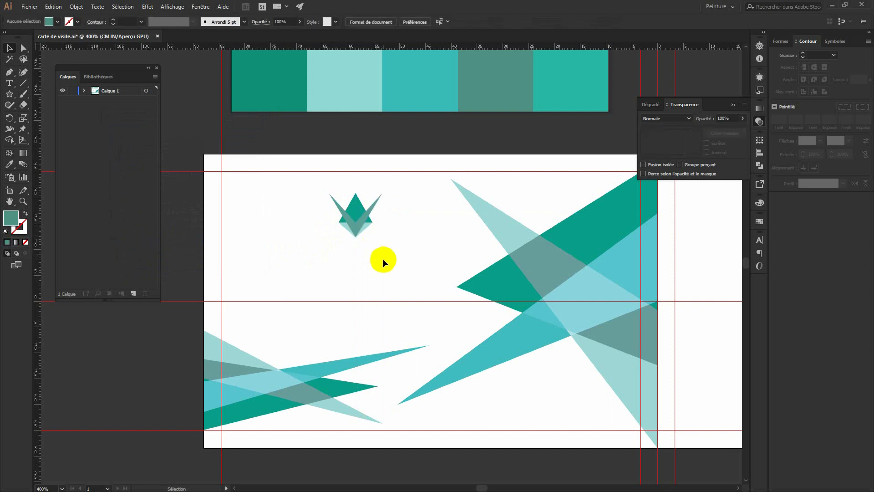
Scale the crown emblem down and raise it higher on the card.
left_click_drag(387, 258, 297, 184)
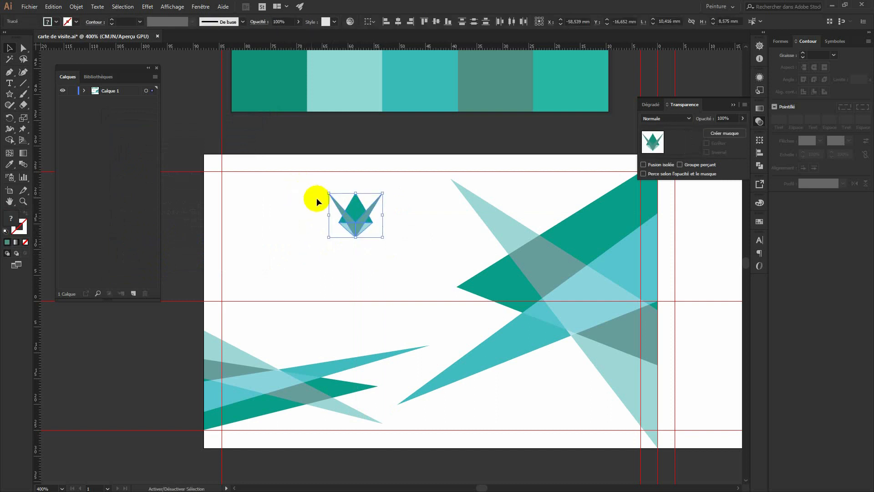
left_click_drag(383, 193, 345, 194)
left_click(356, 240)
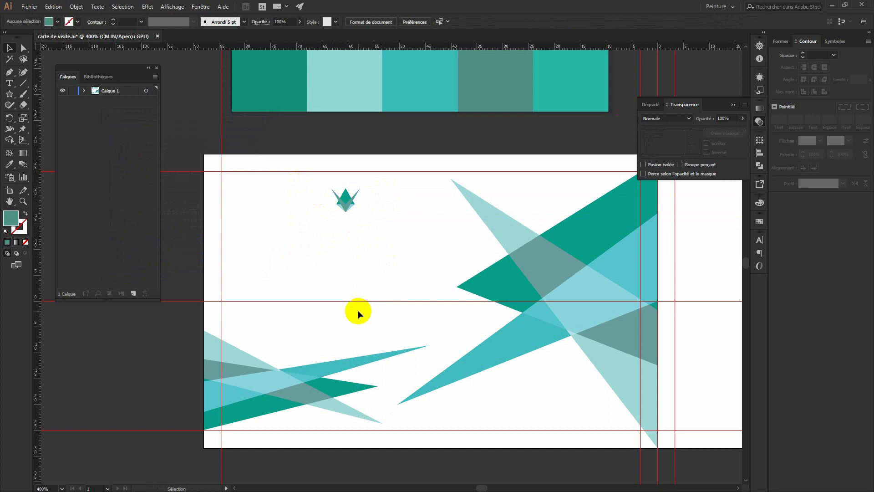
Draw a 4.057 mm circle centred beneath the crown and zoom in on it.
left_click(5, 97)
left_click_drag(6, 101, 46, 117)
left_click_drag(307, 232, 347, 231)
left_click(6, 45)
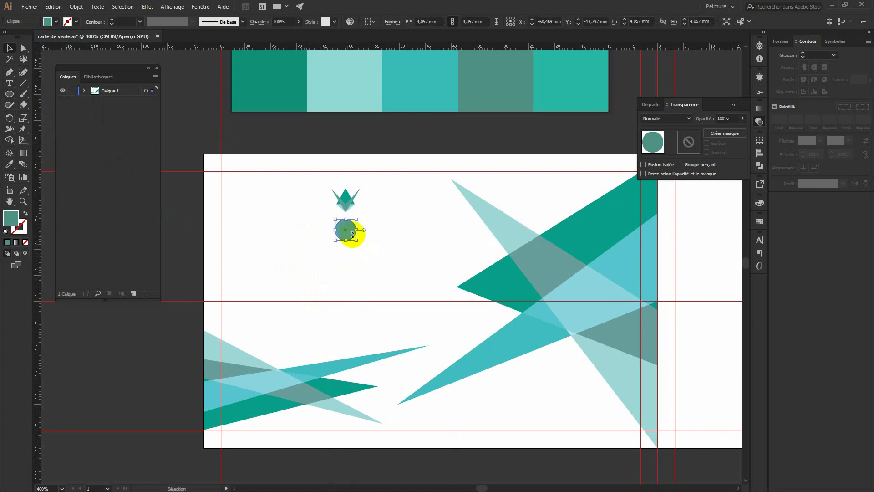
key("ctrl+plus")
key("ctrl+plus")
key("ctrl+plus")
key("v")
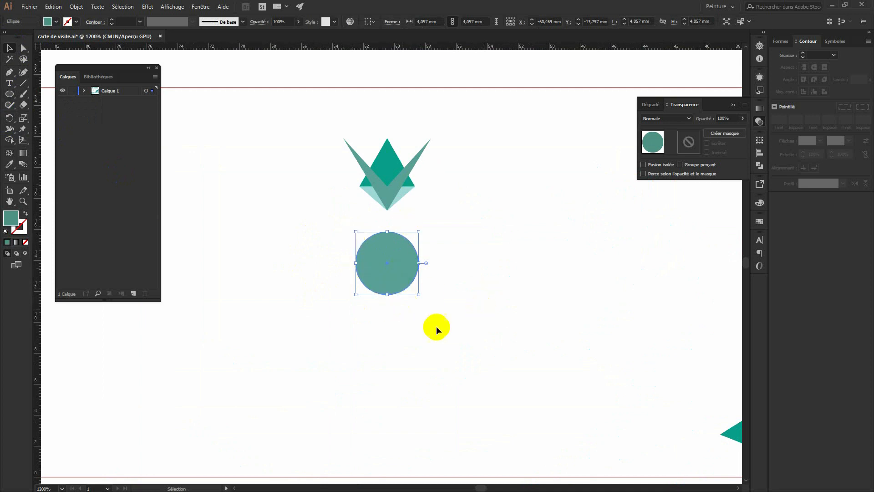
Group all the crown's pieces into a single object.
left_click(476, 255)
left_click_drag(441, 208, 301, 127)
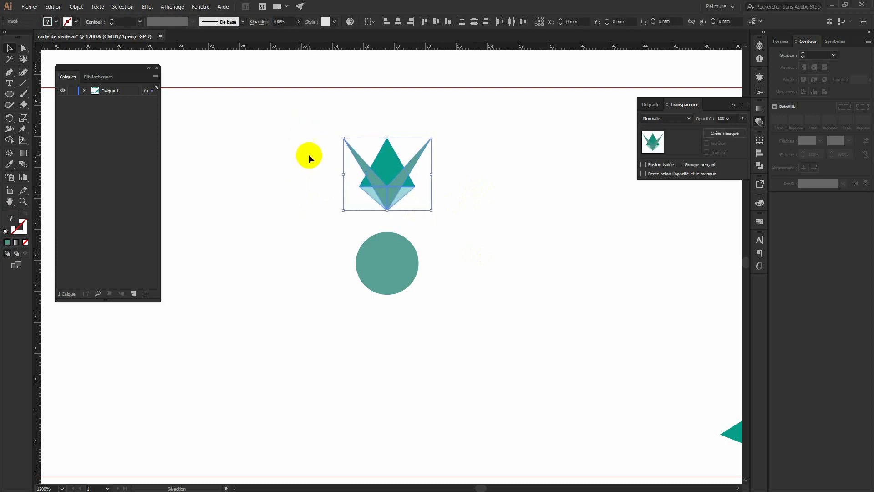
left_click(71, 9)
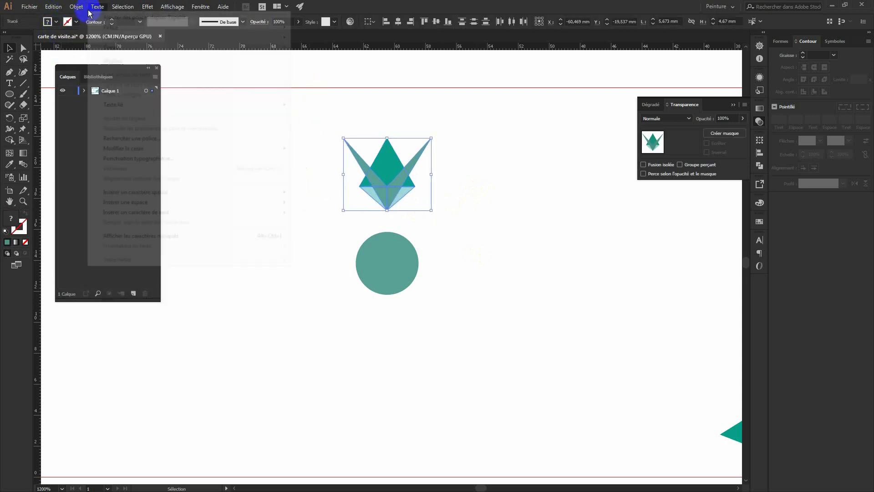
left_click(90, 41)
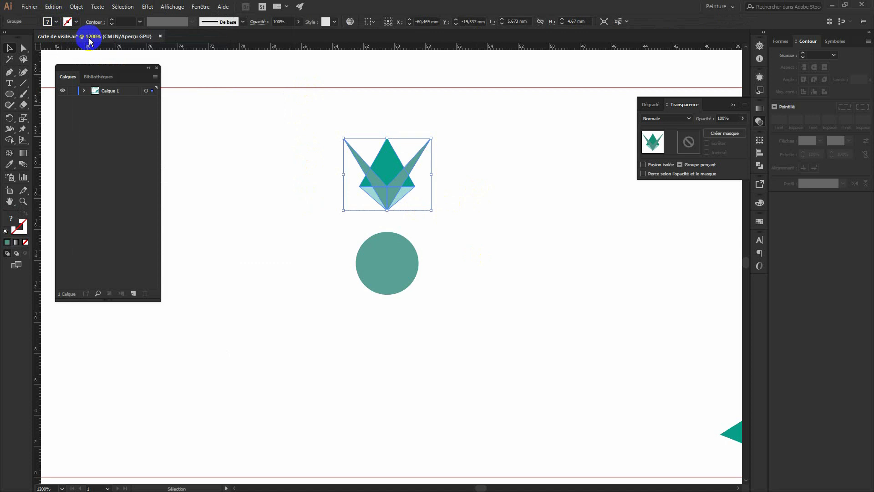
Try 50° rotated copies of the crown around the circle's centre, then undo them.
left_click(9, 119)
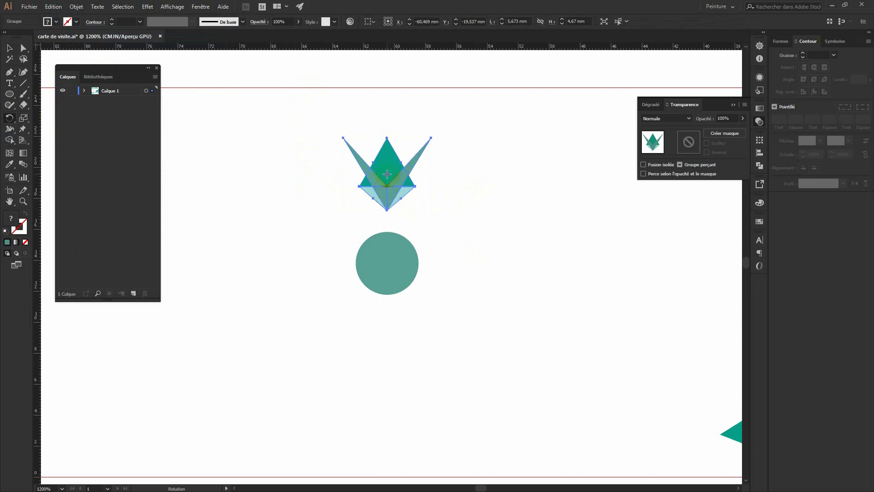
left_click(387, 264, "alt")
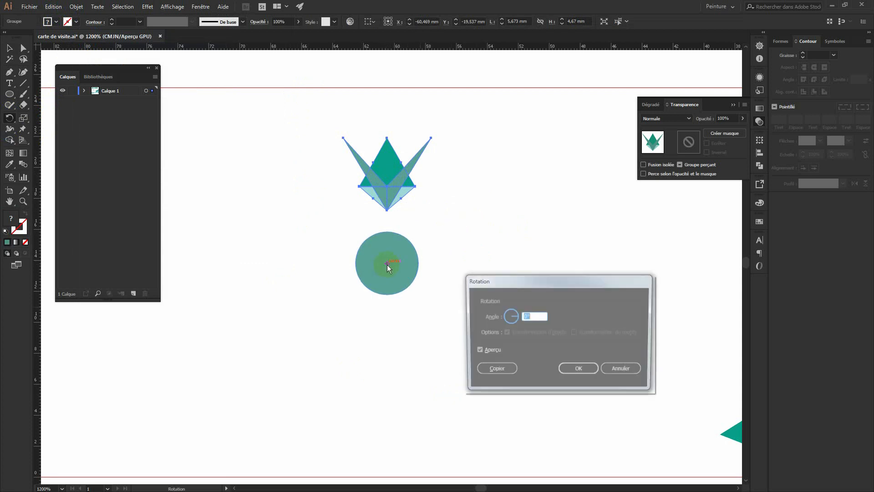
left_click(523, 321)
left_click(522, 317)
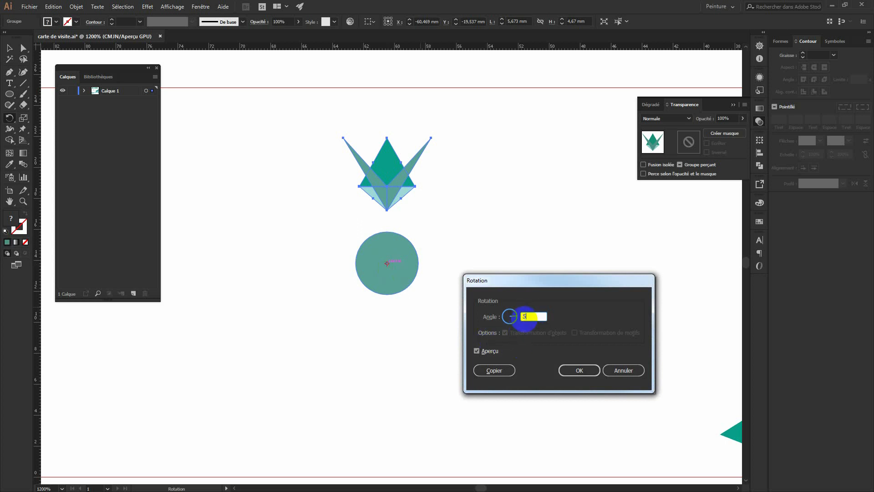
left_click(489, 352)
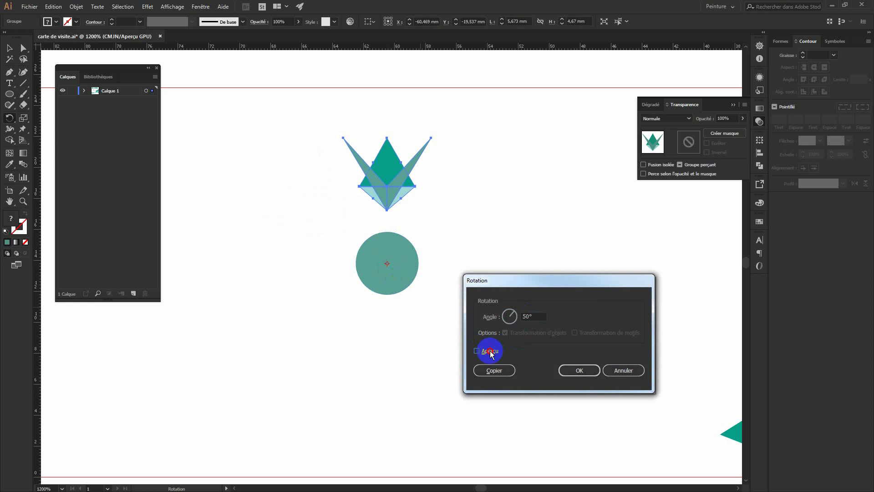
left_click(495, 371)
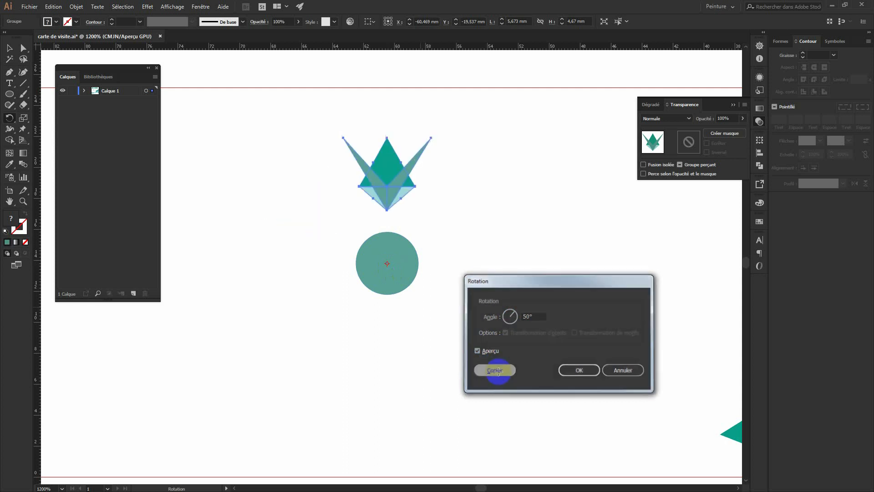
key("v")
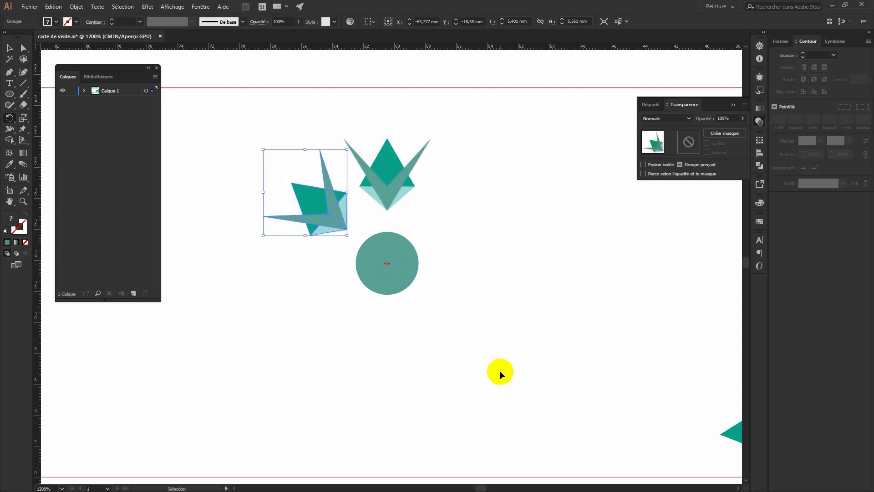
key("ctrl+d")
key("ctrl+d")
key("ctrl+d")
key("ctrl+d")
key("ctrl+d")
key("r")
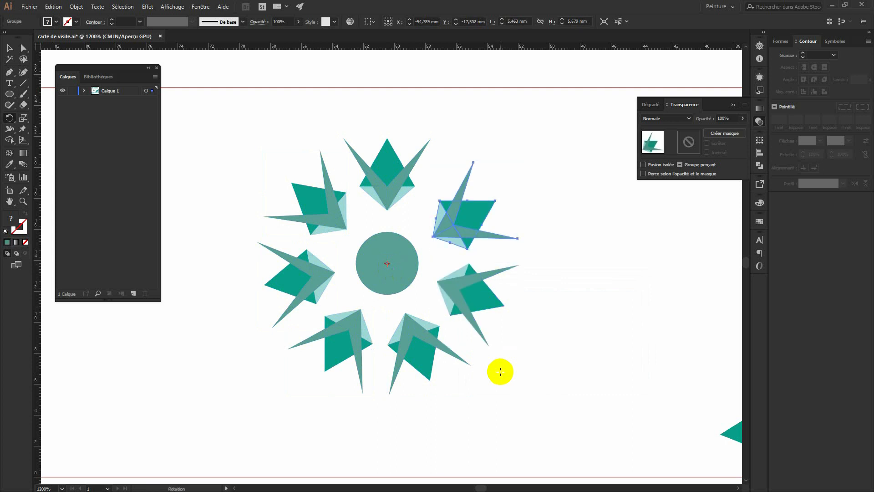
key("ctrl+z")
key("ctrl+z")
key("ctrl+z")
key("ctrl+z")
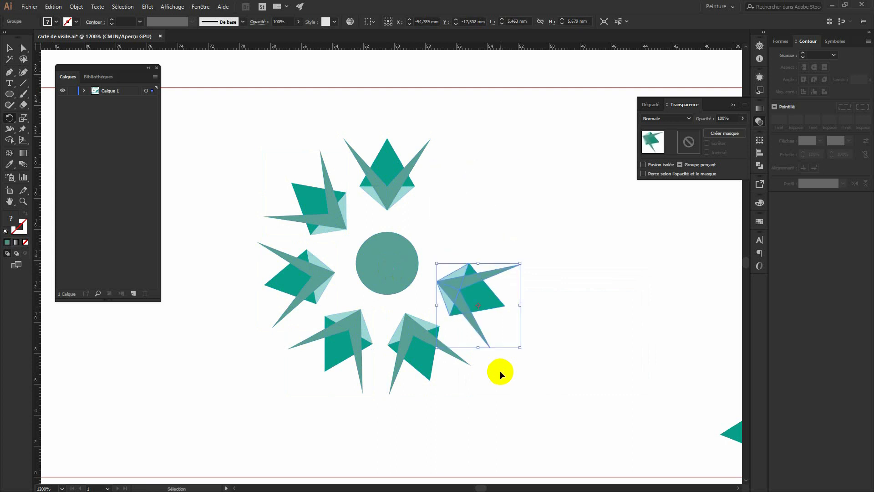
key("ctrl+z")
key("ctrl+z")
key("r")
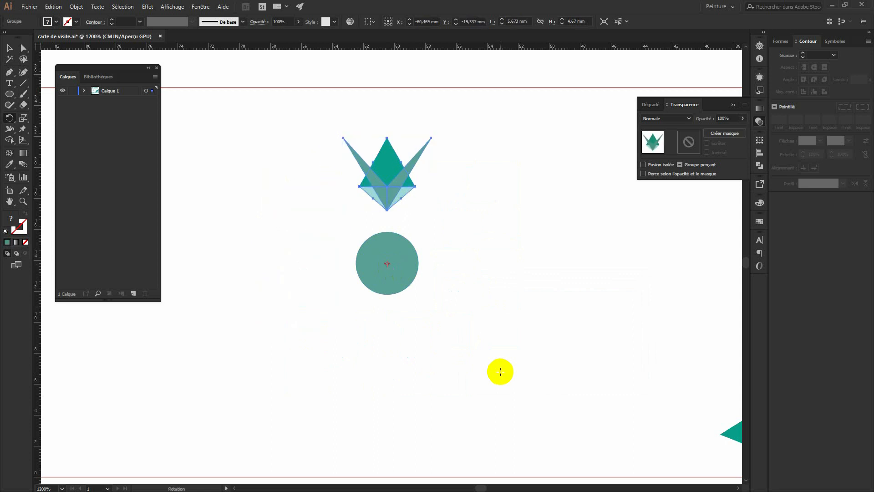
Copy the crown at 60° steps around the circle's centre to form a ring of six.
left_click(387, 263, "alt")
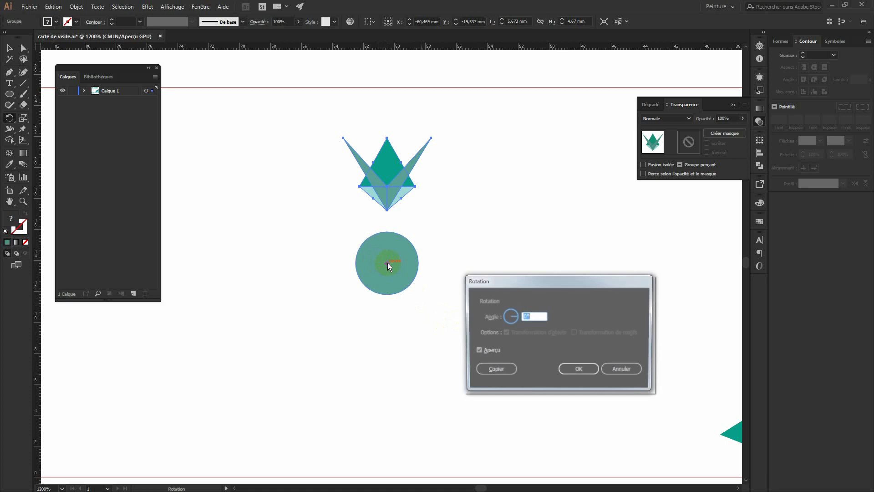
double_click(529, 316)
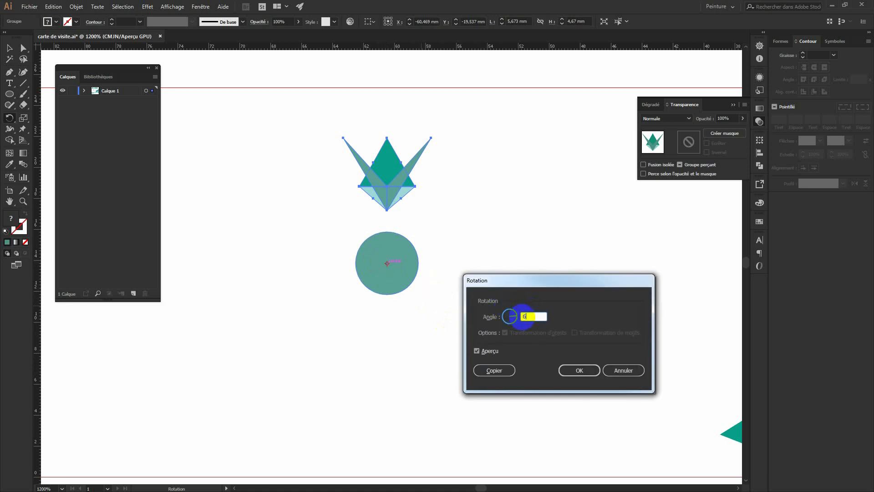
type("60")
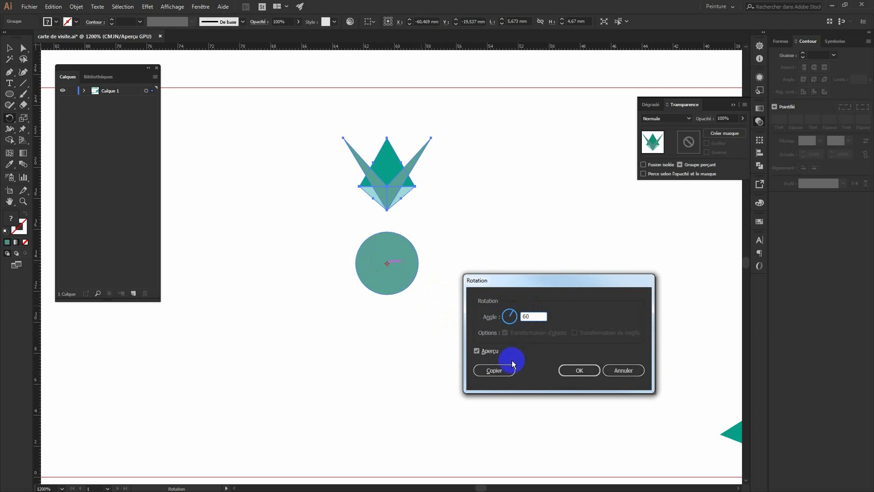
left_click(478, 351)
left_click(498, 370)
key("v")
key("ctrl+d")
key("ctrl+d")
key("ctrl+d")
key("ctrl+d")
key("r")
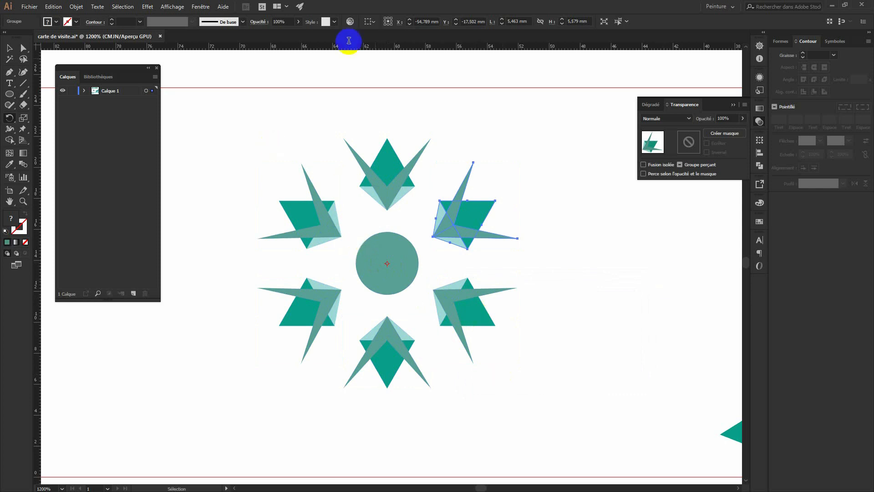
Delete the grey-teal circle from the centre of the crown ring.
left_click(10, 48)
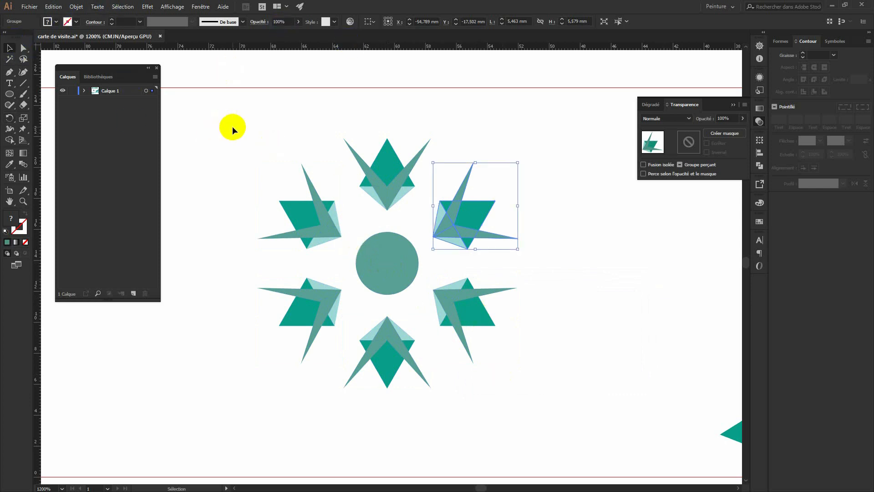
left_click(232, 127)
left_click(415, 280)
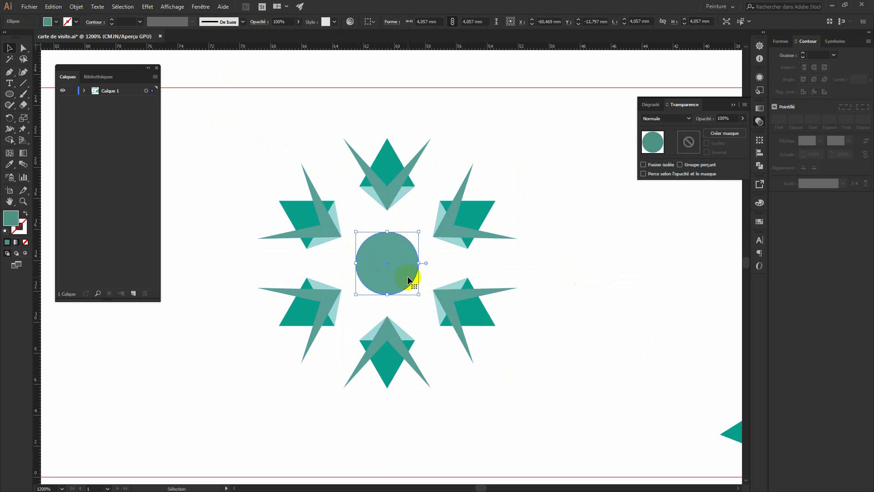
key("Delete")
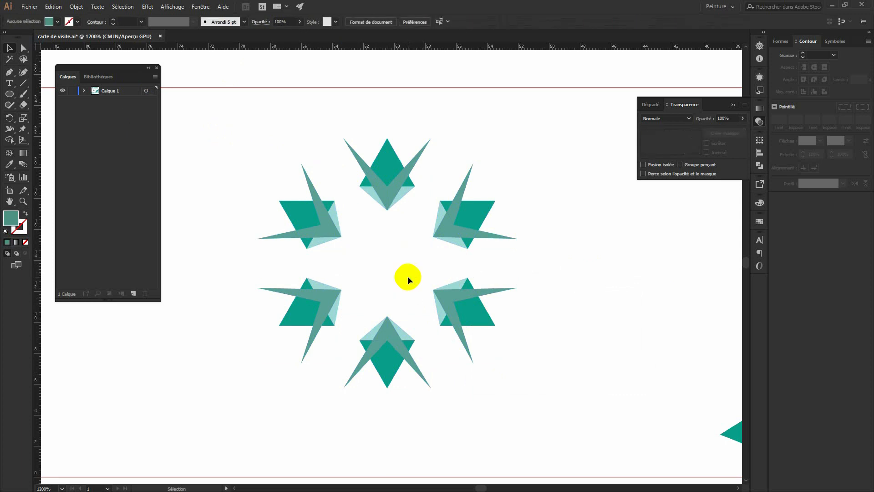
left_click(10, 94)
left_click_drag(20, 103, 54, 117)
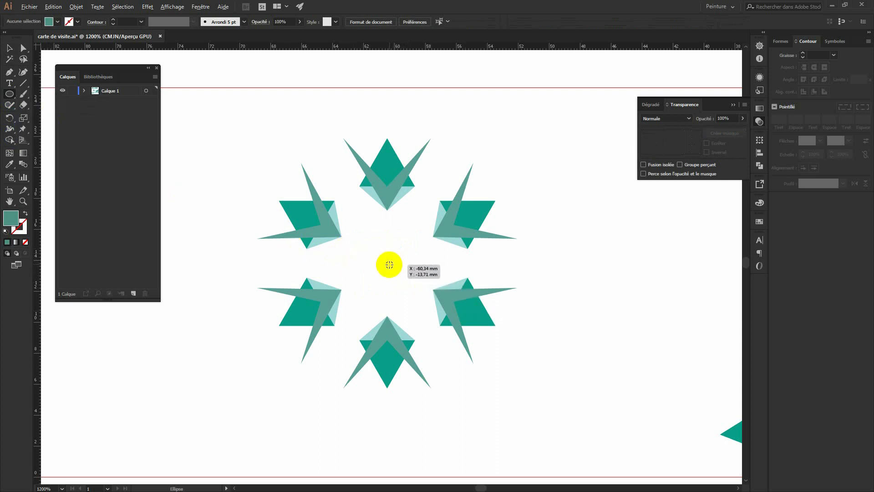
Draw an 11.905 mm circle from the ring's centre as an unfilled teal outline, 0.75 pt thick.
left_click_drag(387, 264, 294, 185)
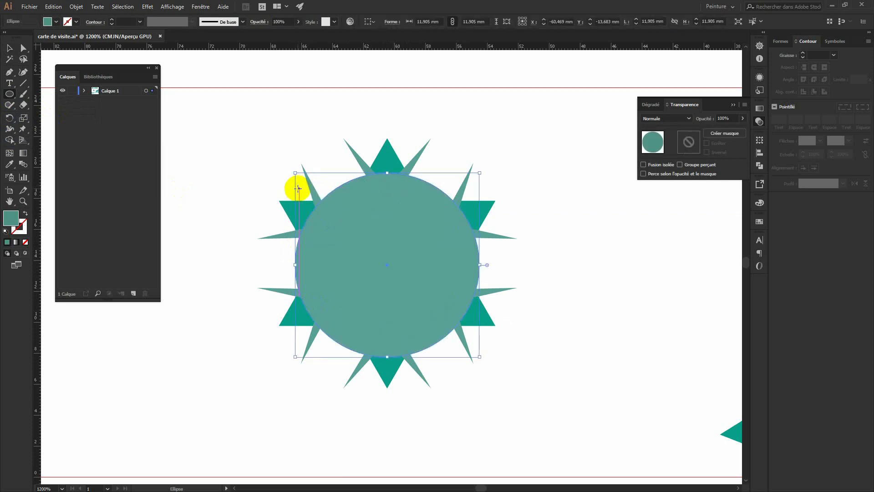
left_click(25, 213)
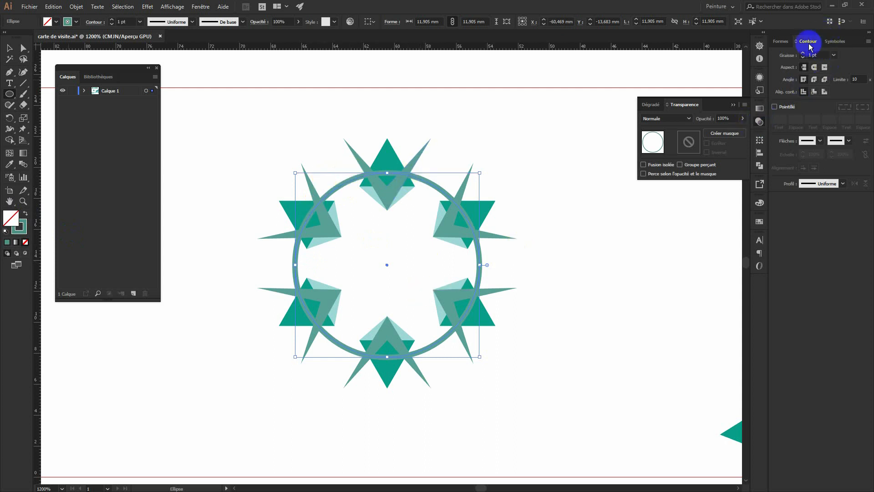
left_click(803, 57)
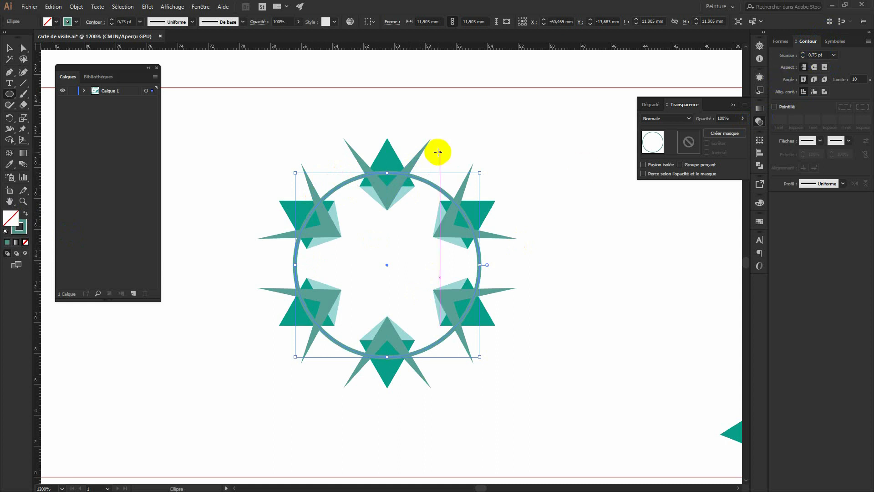
left_click(9, 48)
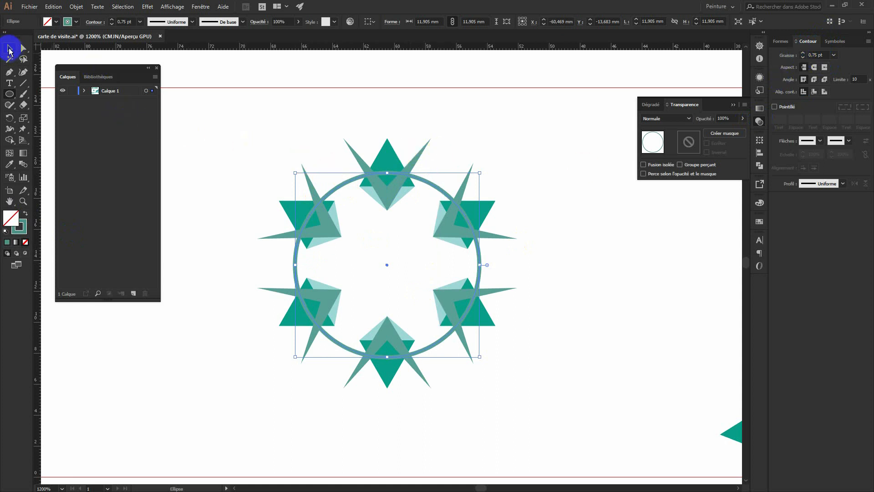
left_click(210, 97)
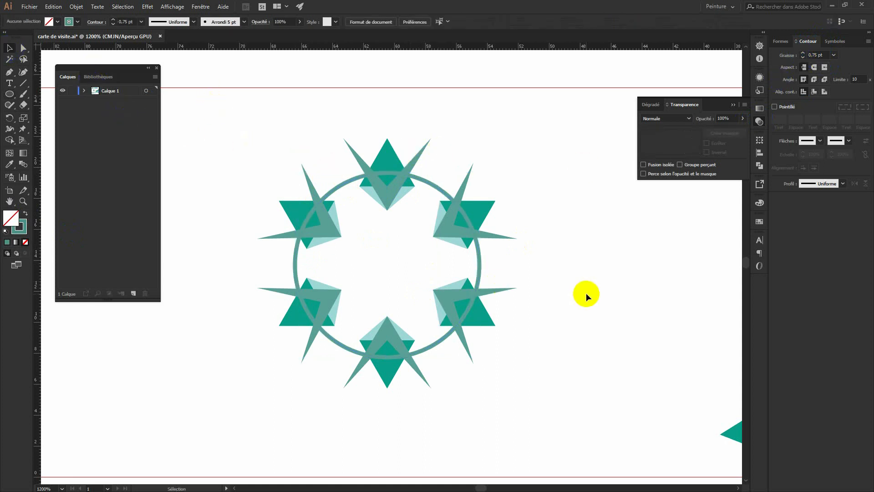
Move the outline circle lower in Layer 1's stacking order.
left_click(108, 96)
left_click(84, 91)
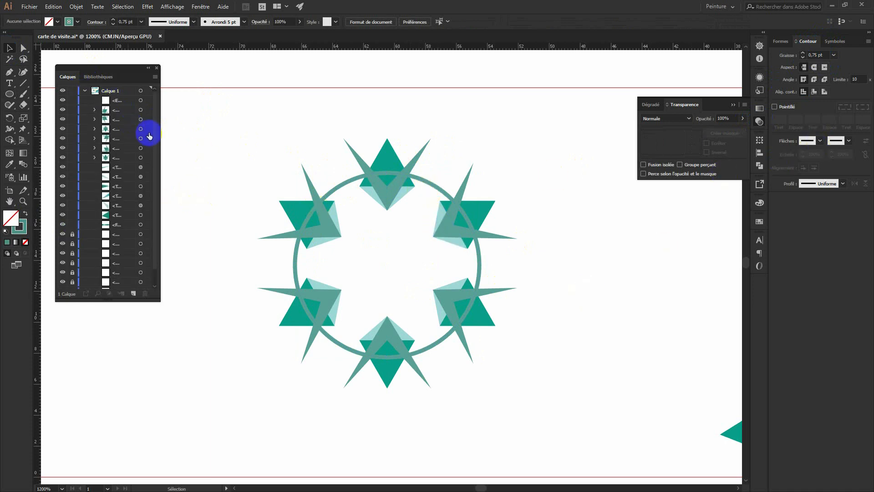
left_click_drag(122, 102, 108, 161)
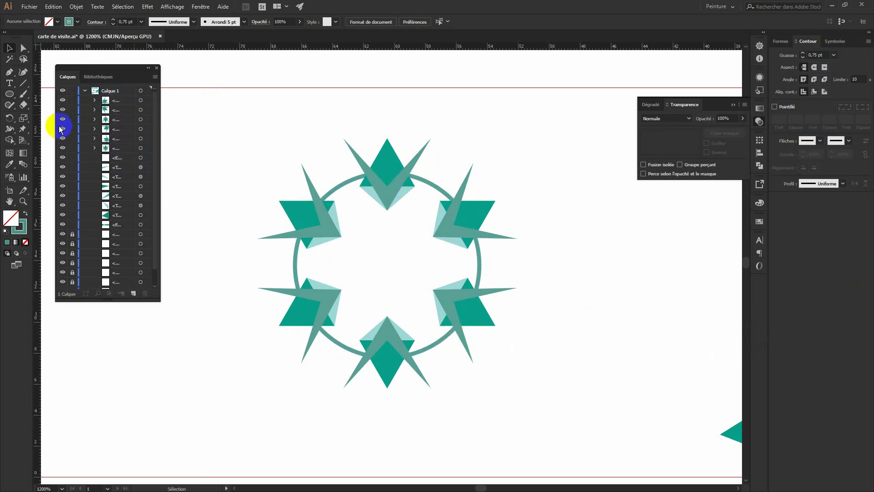
Draw a 9.682 mm concentric circle from the emblem's centre with a 0.25 pt outline.
left_click(9, 93)
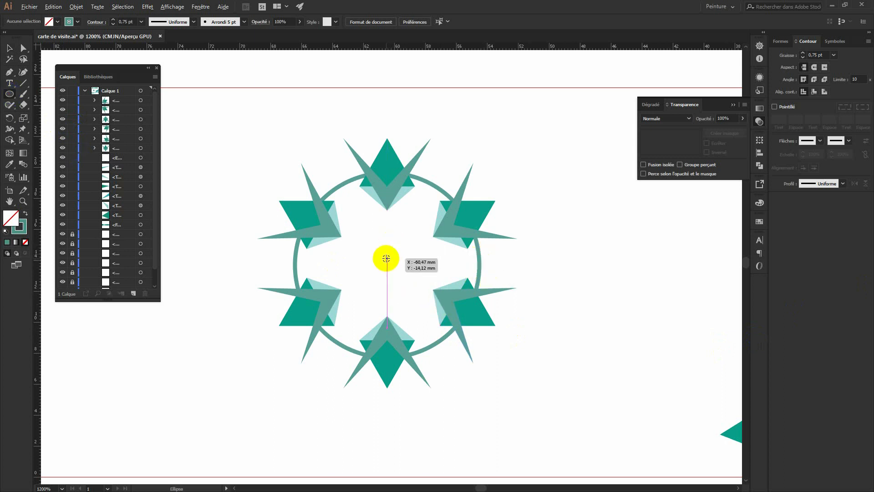
left_click_drag(387, 258, 312, 197)
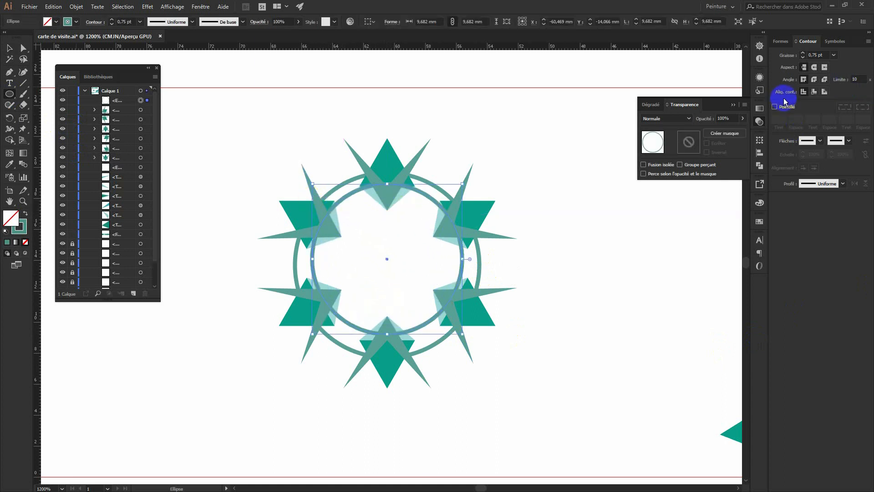
left_click(803, 58)
left_click(804, 58)
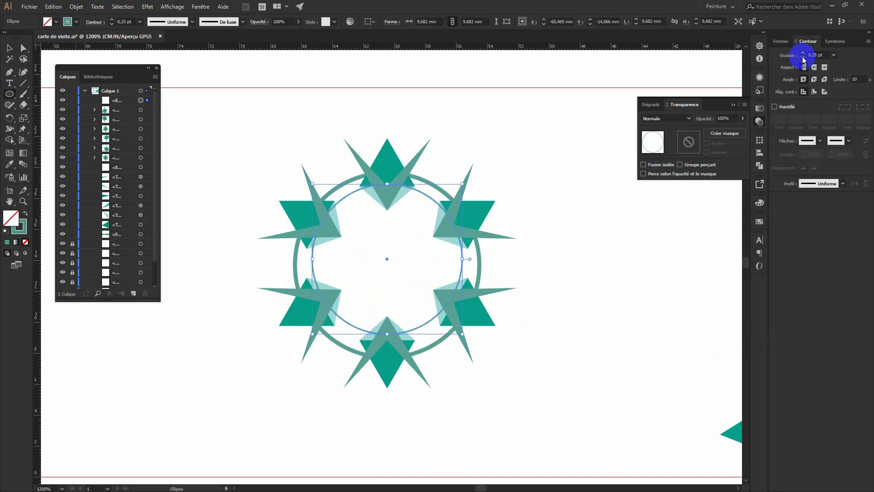
left_click(9, 48)
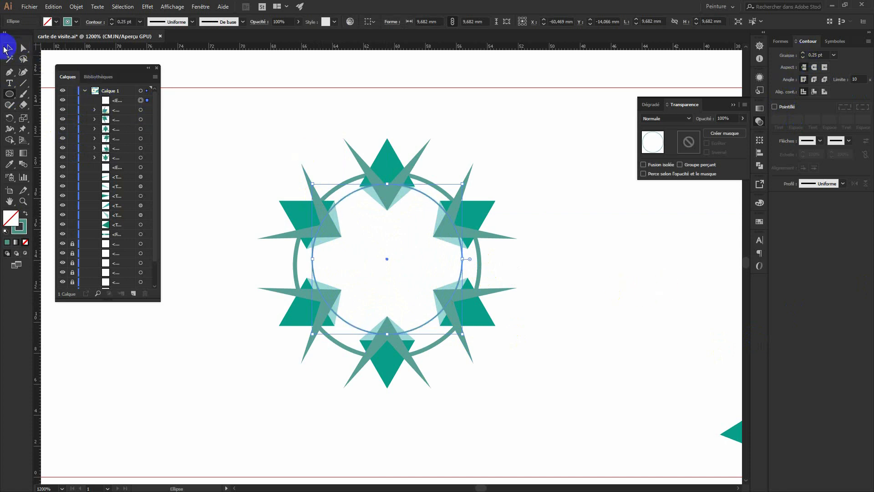
left_click(589, 300)
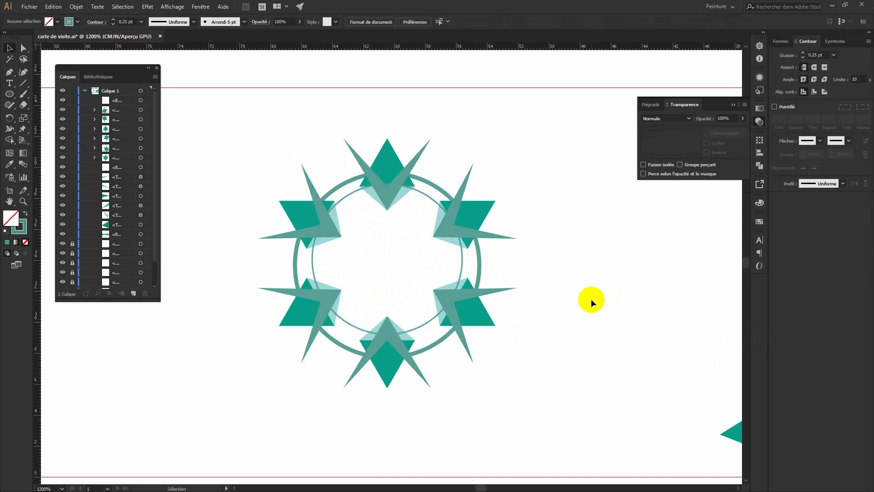
Make the inner circle an unfilled light teal outline at 0.5 pt.
key("ctrl+minus")
key("ctrl+minus")
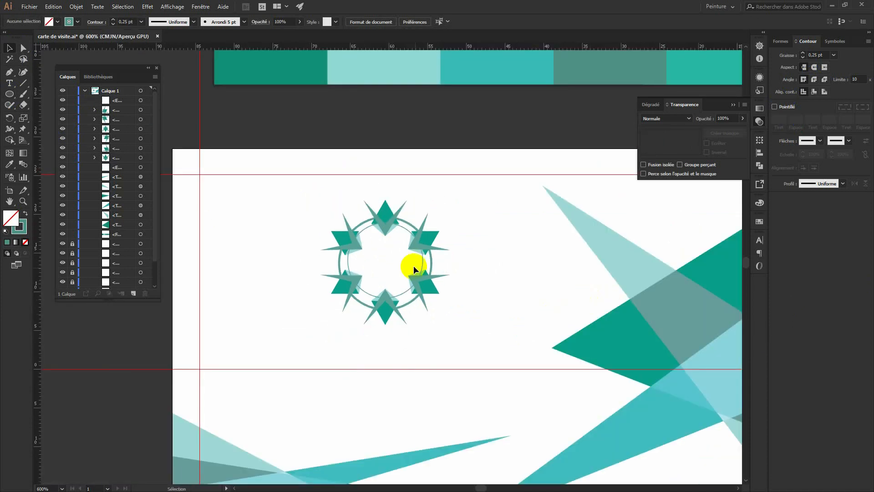
left_click(406, 229)
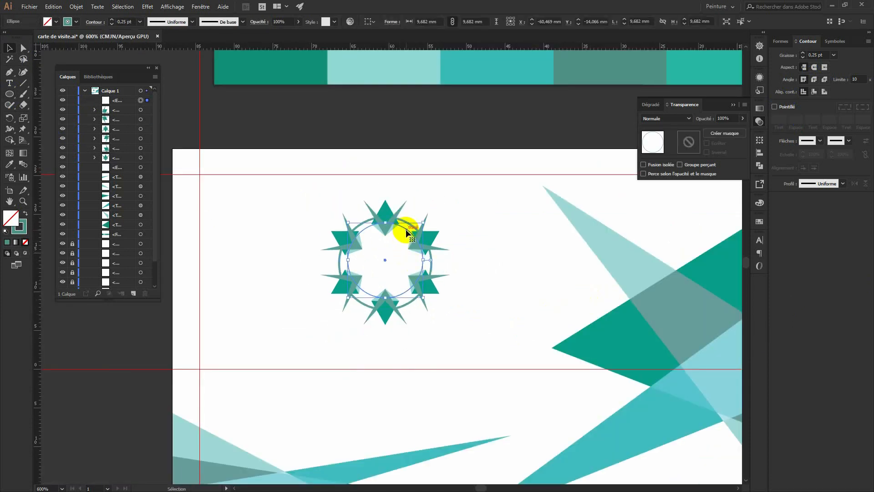
key("i")
left_click(385, 68)
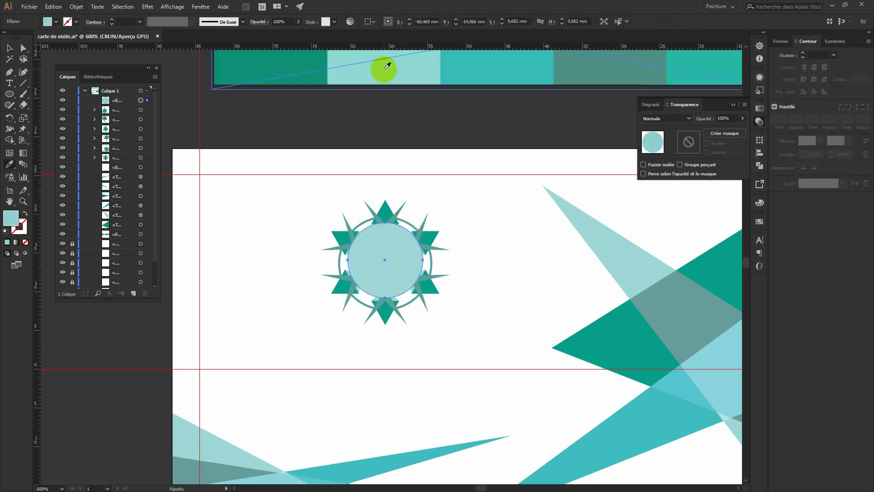
left_click(26, 213)
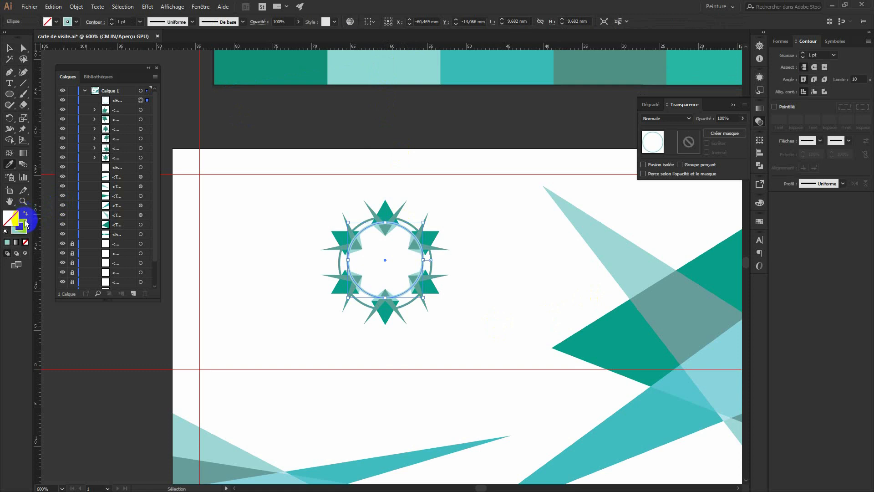
left_click(25, 225)
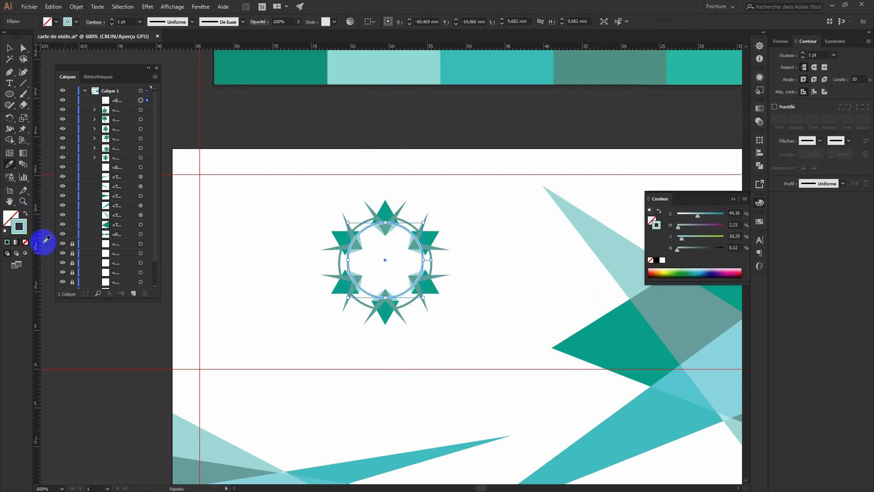
left_click(803, 58)
left_click(803, 58)
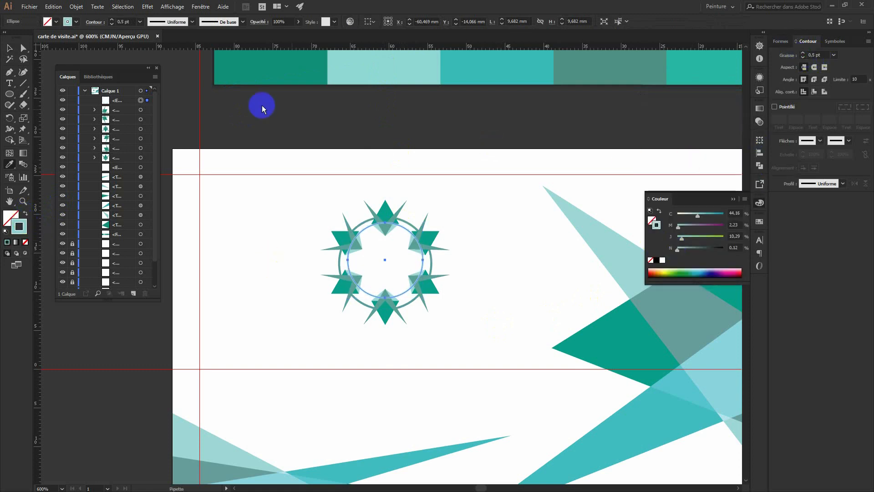
left_click(10, 48)
left_click(284, 134)
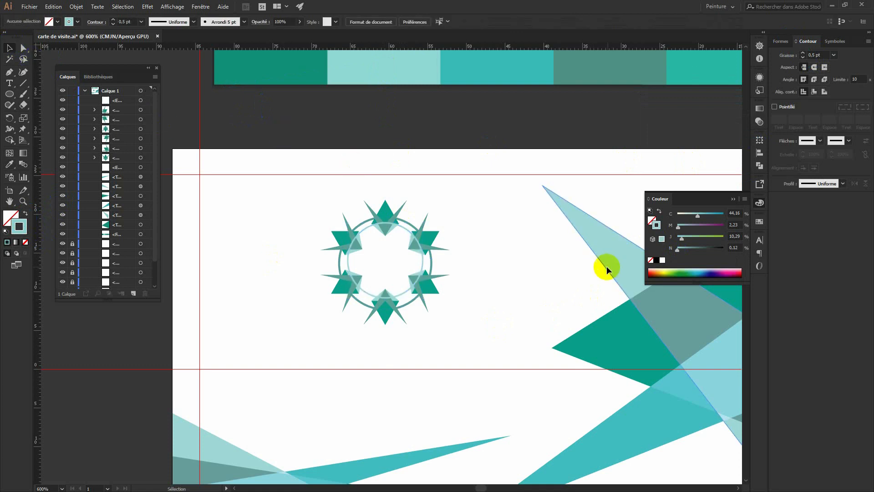
Move the inner circle behind the triangles and recolor its 0.5 pt outline muted teal.
left_click_drag(139, 101, 127, 169)
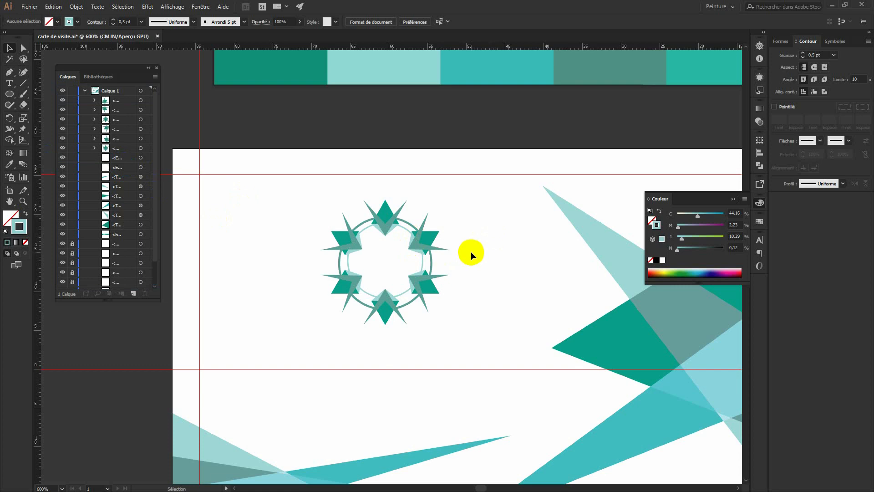
left_click(406, 233)
left_click(20, 226)
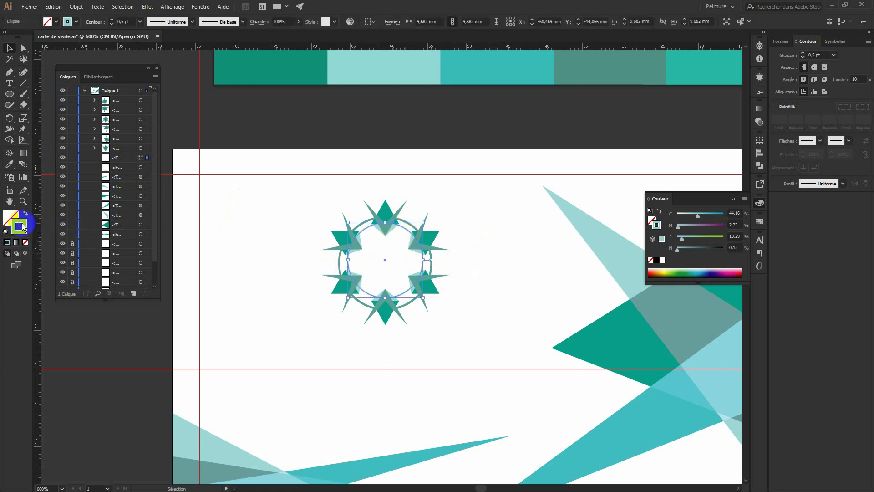
key("i")
left_click(626, 49)
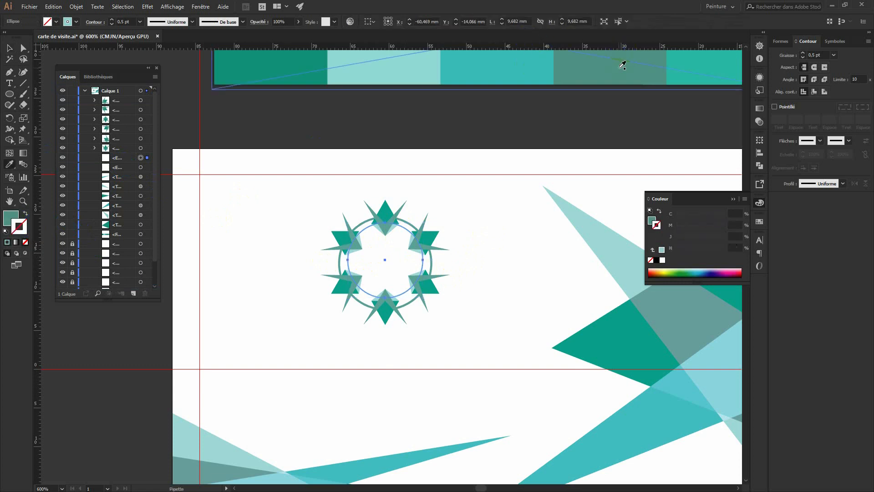
key("v")
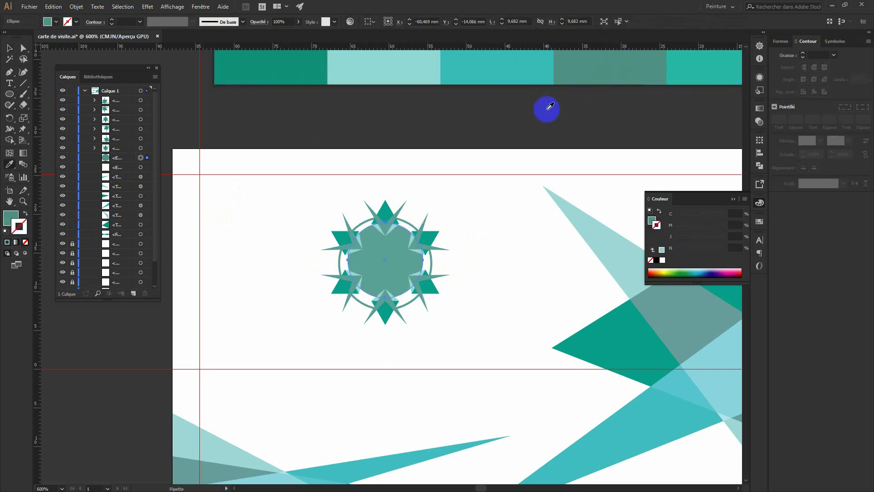
left_click(26, 213)
key("ctrl")
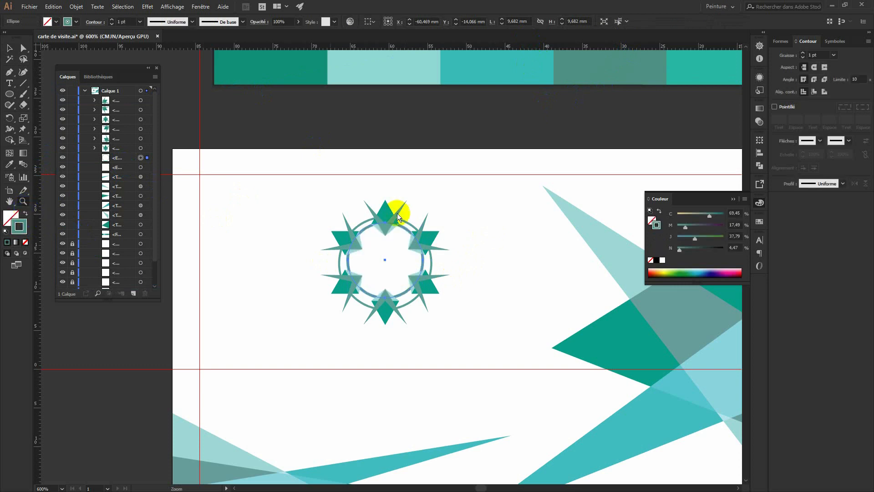
left_click(803, 58)
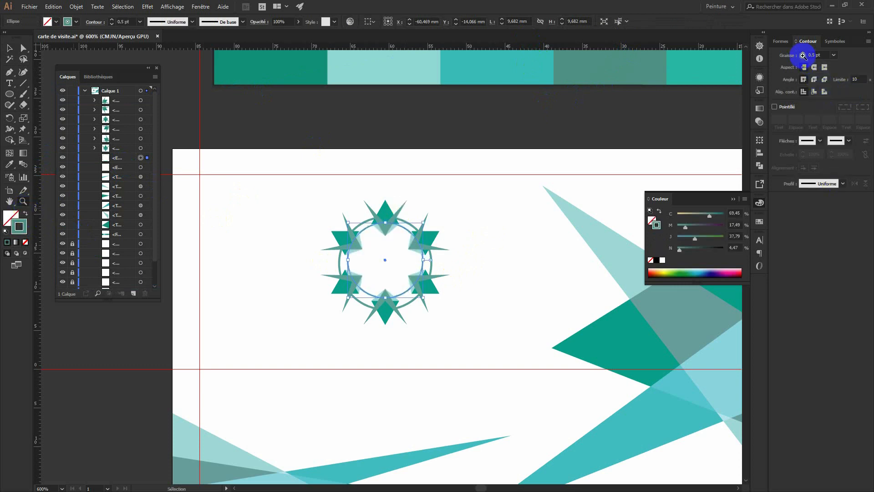
left_click(9, 48)
left_click(347, 111)
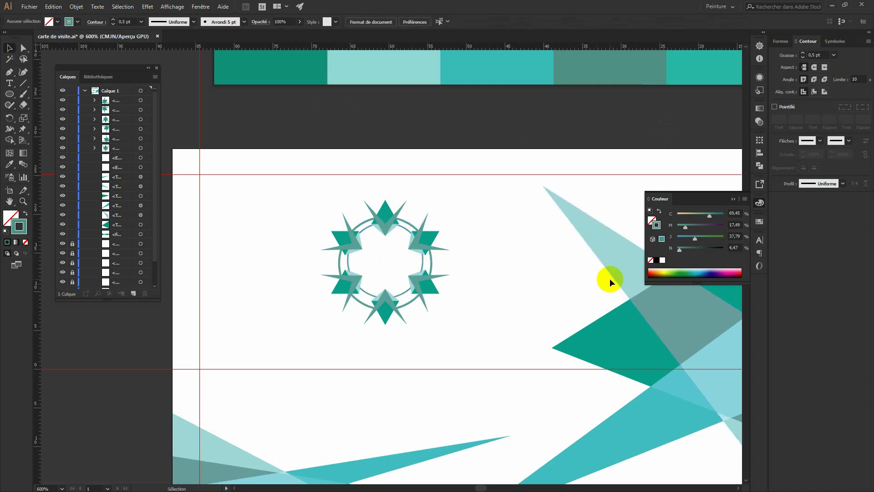
Add a new text object containing the letter 'D' above the card.
left_click(9, 83)
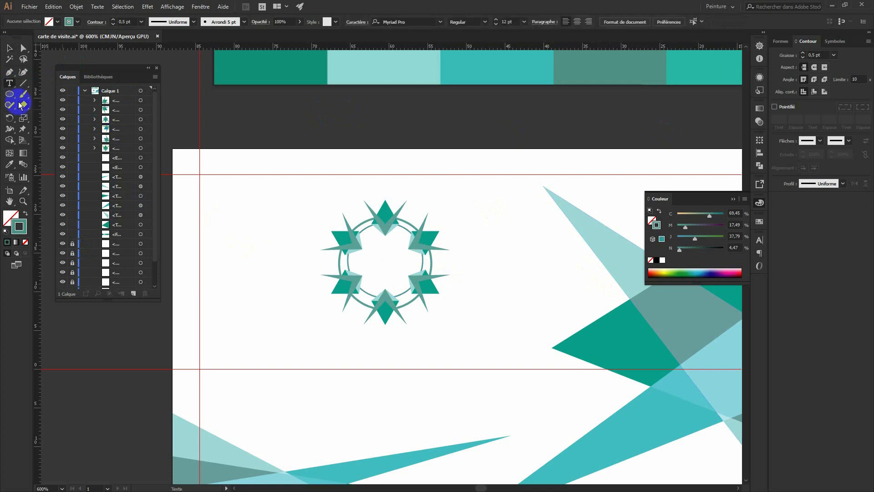
left_click(283, 131)
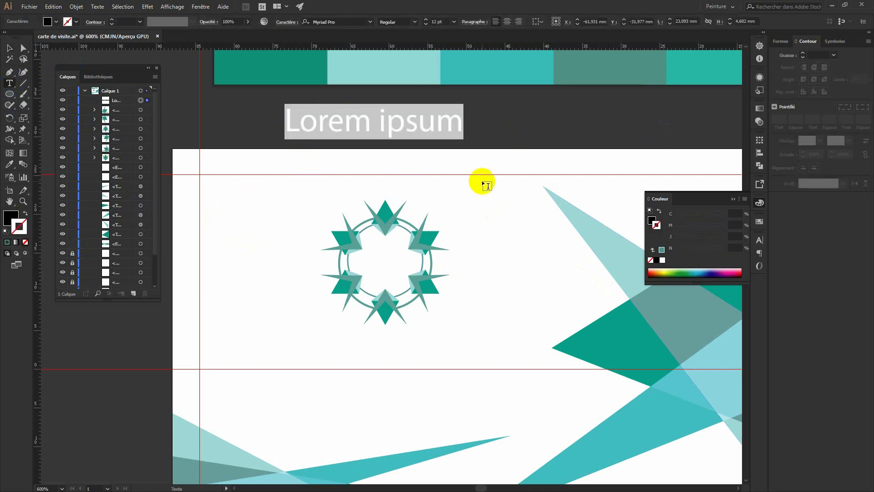
key("ctrl+d")
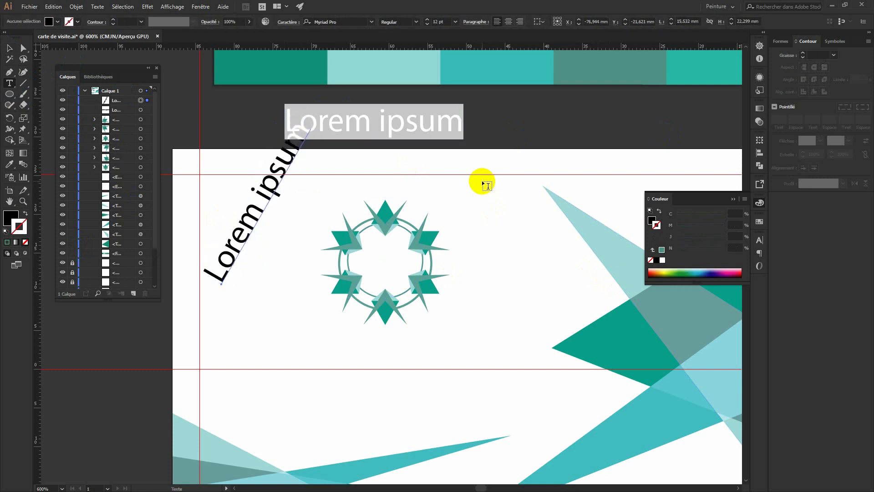
key("ctrl+z")
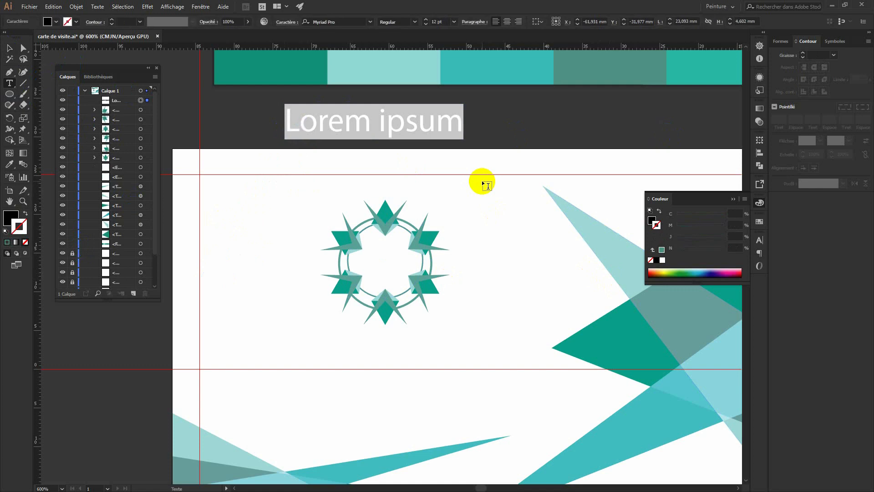
type("D")
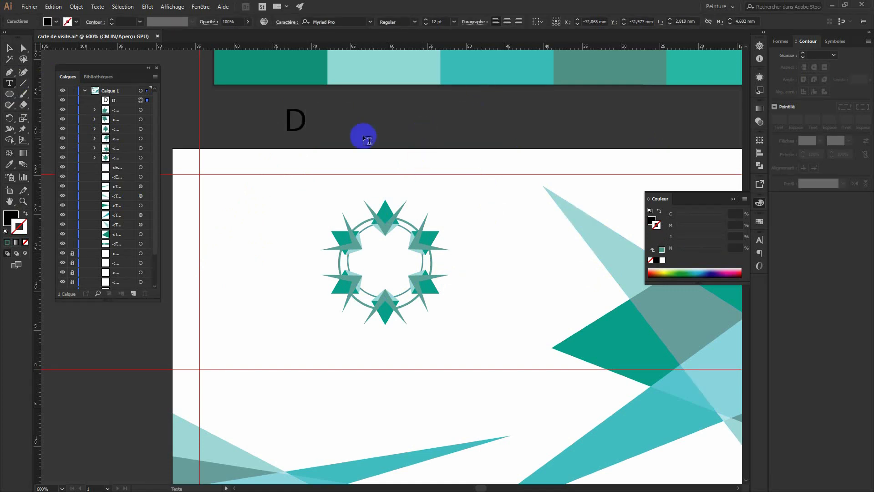
Delete the stray empty text object left beside the D.
left_click(296, 119)
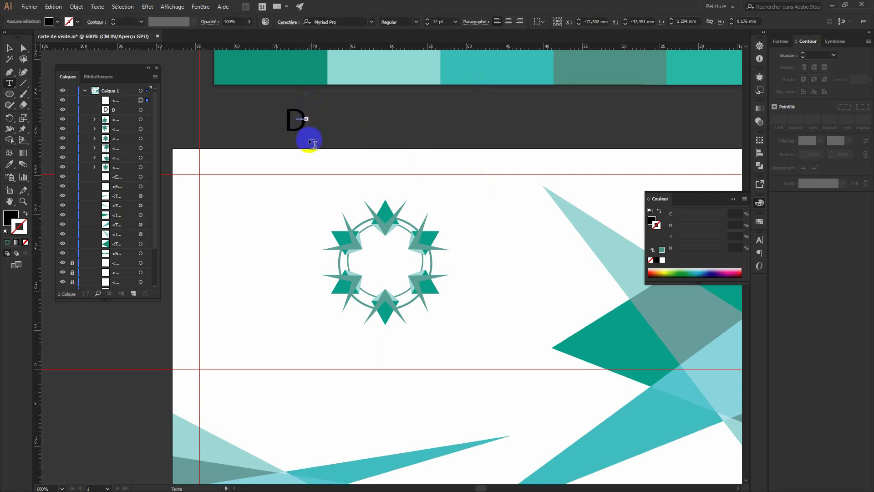
left_click(10, 49)
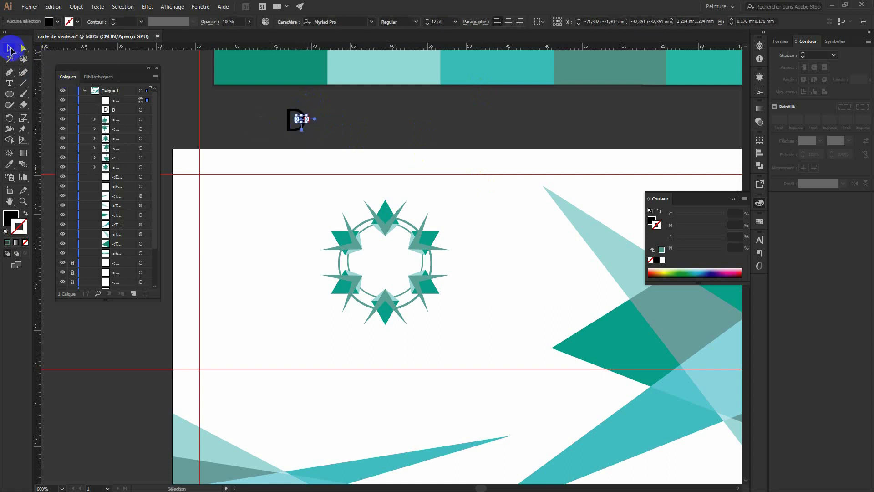
left_click(309, 121)
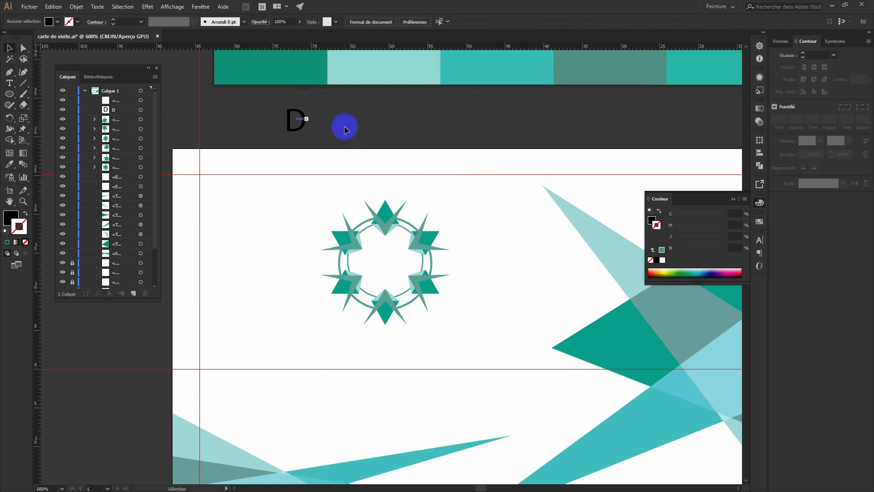
left_click(308, 121)
key("Delete")
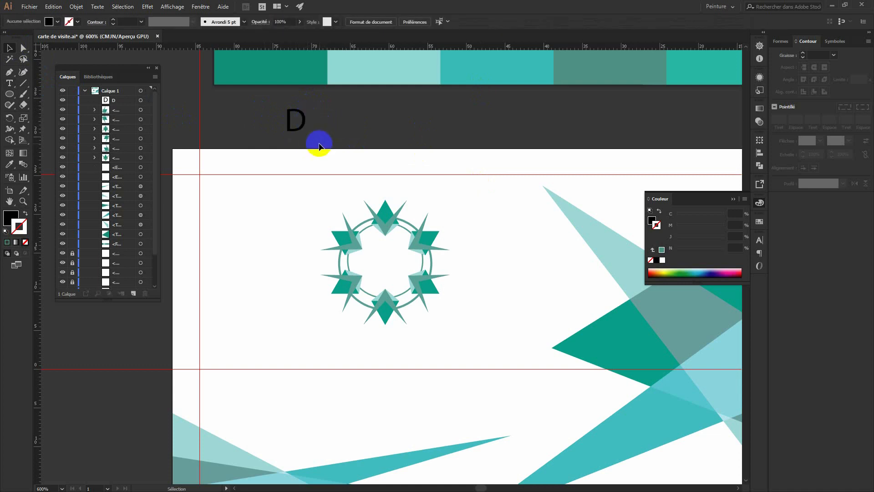
Move the letter D into the emblem's centre and colour it teal with the Eyedropper.
left_click_drag(303, 127, 393, 265)
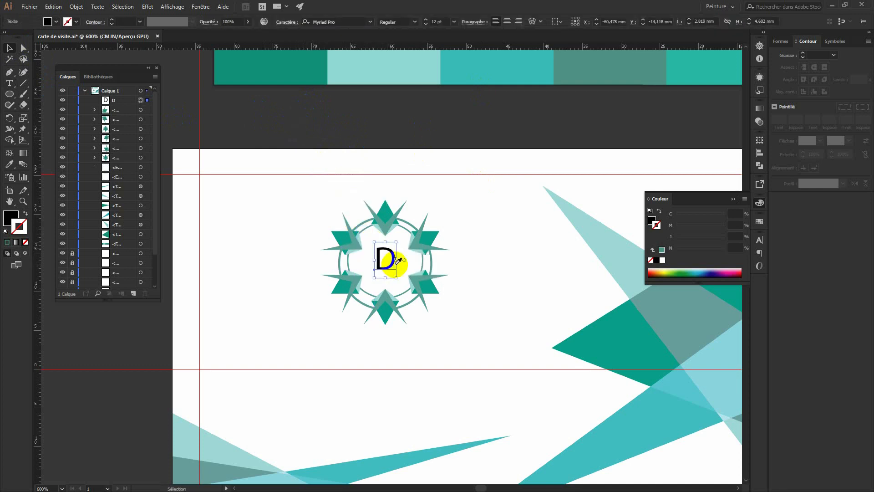
key("i")
left_click(266, 69)
Select the emblem together with the D and group them into one object.
left_click(9, 47)
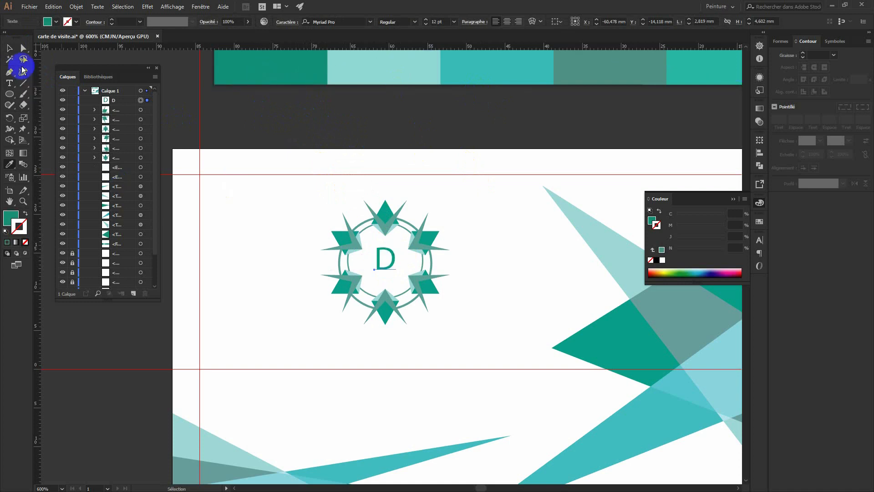
left_click(389, 182)
left_click_drag(452, 338, 320, 191)
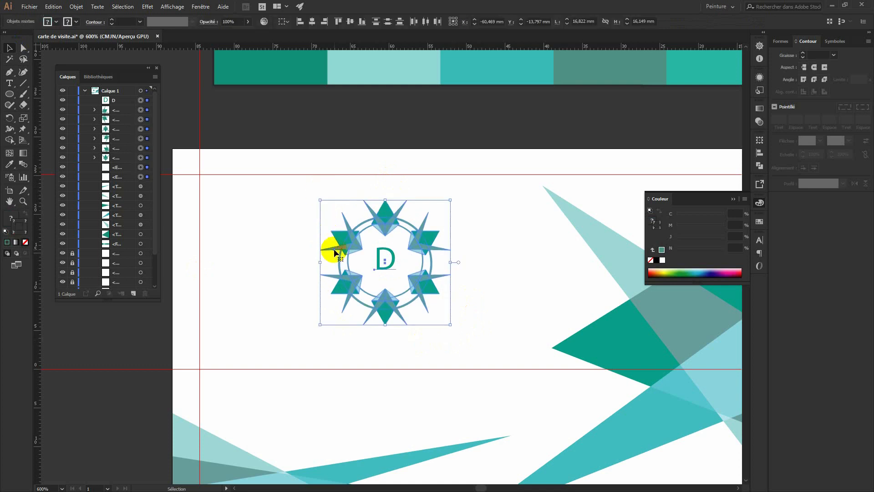
left_click(77, 8)
left_click(93, 39)
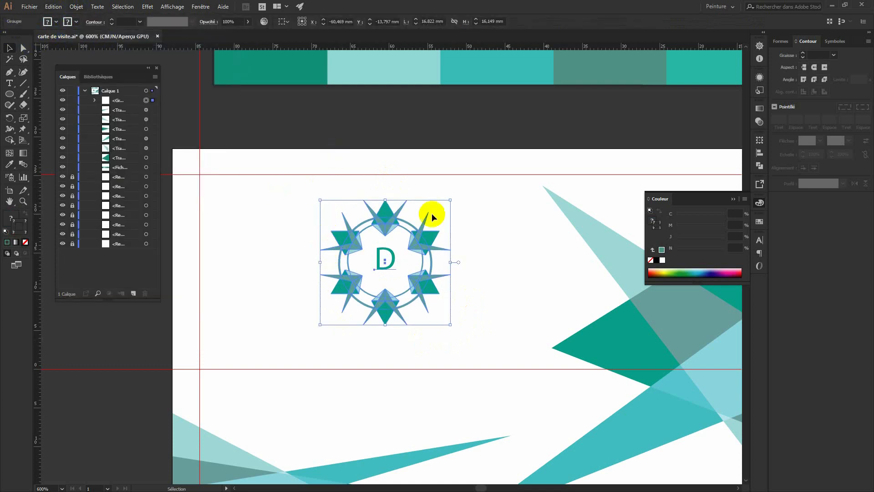
left_click(492, 236)
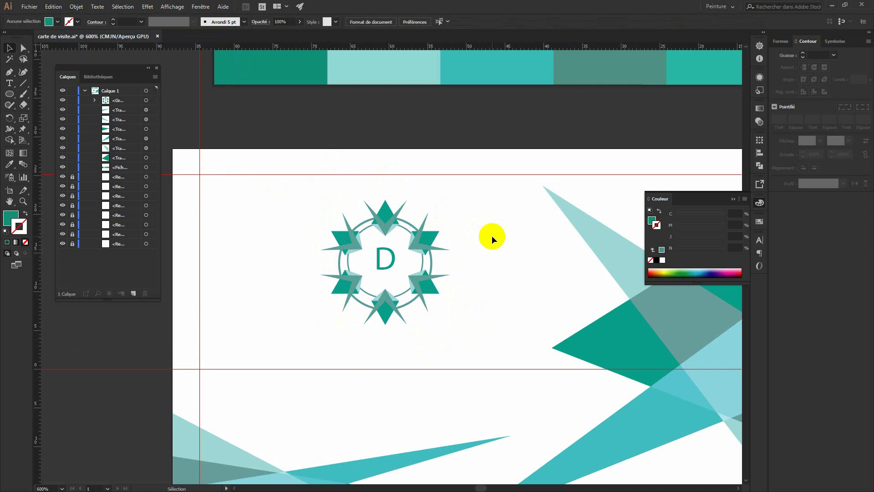
key("ctrl+minus")
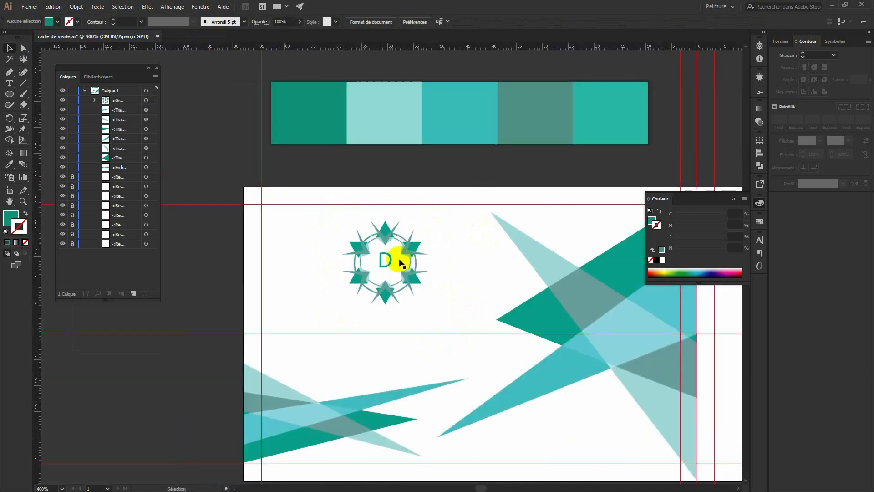
Drag the grouped D emblem left and up into the card's upper-left corner.
left_click(414, 275)
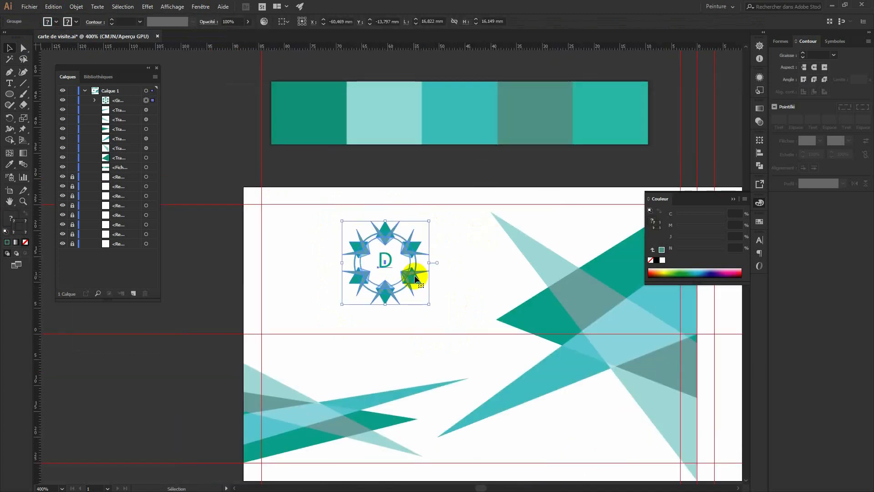
left_click_drag(415, 275, 357, 274)
left_click(430, 279)
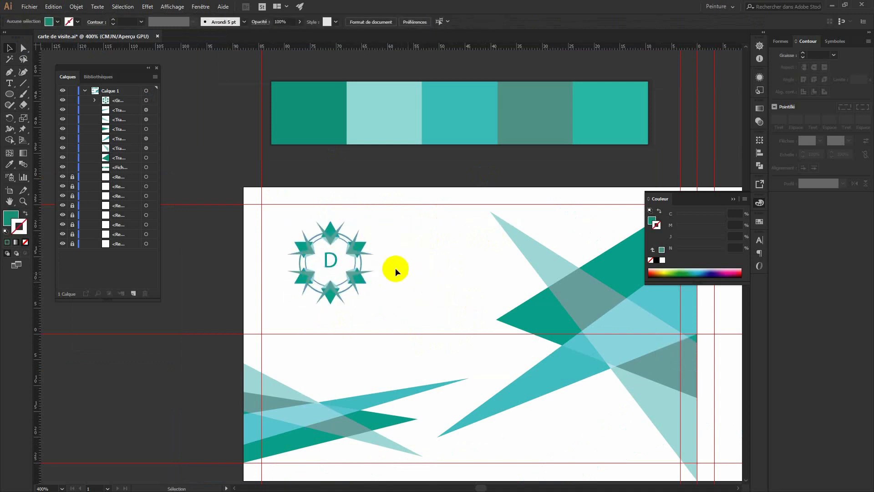
left_click_drag(366, 250, 352, 242)
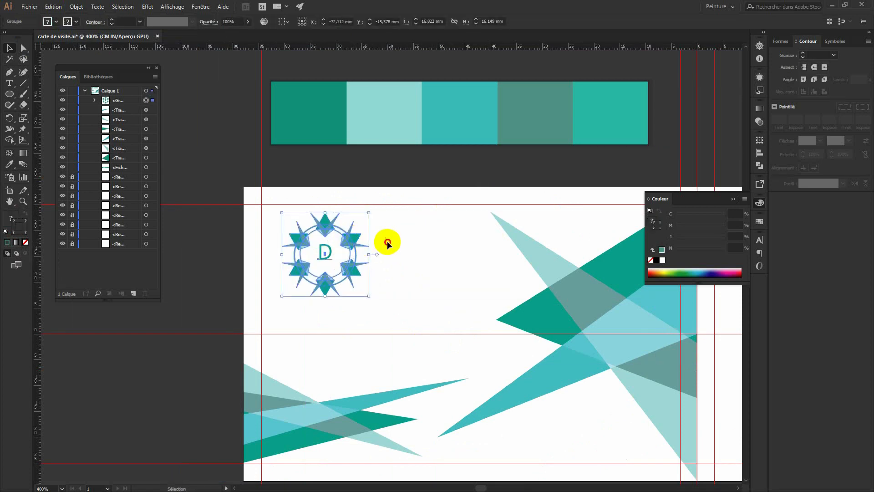
left_click(405, 260)
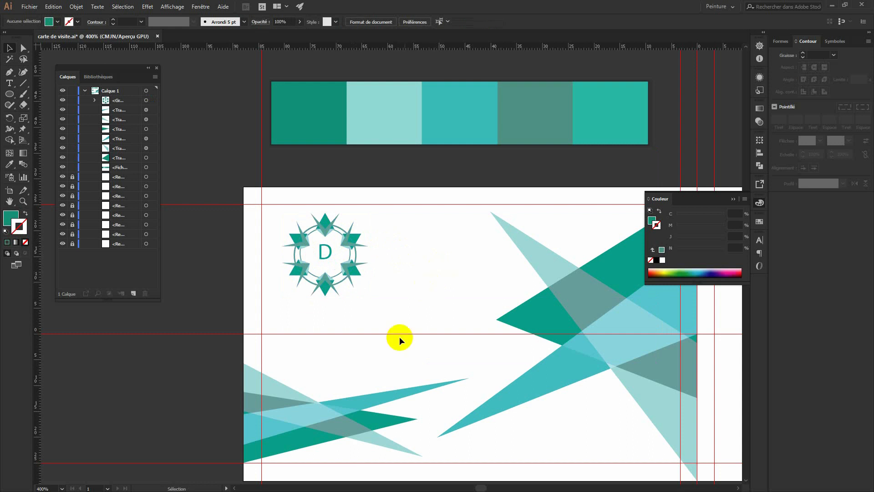
Type the cardholder's full name as a new text line below the emblem and select it.
left_click(10, 82)
left_click(297, 323)
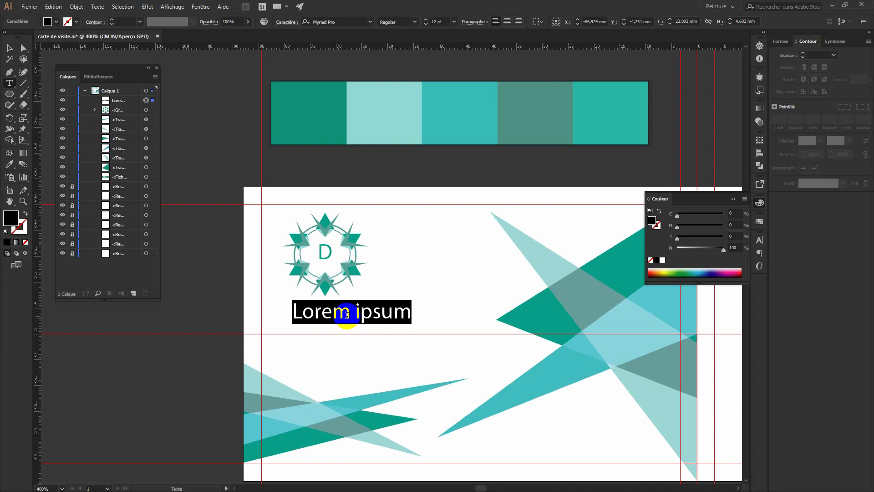
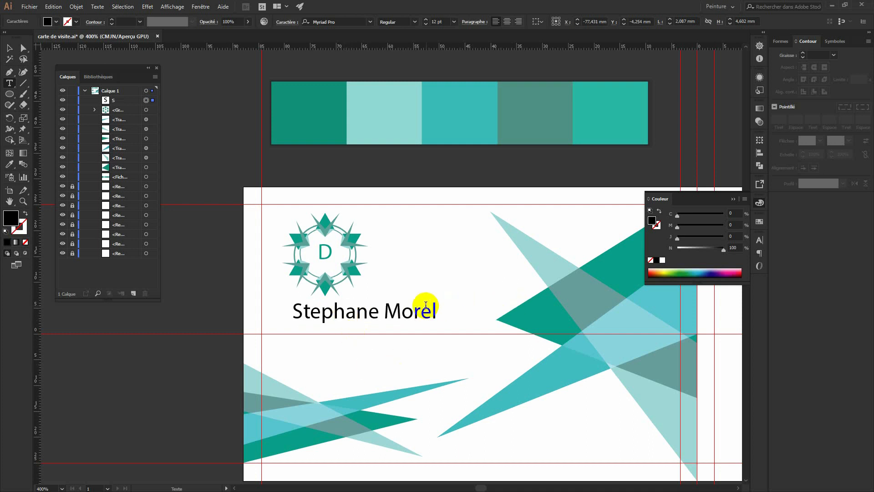
left_click_drag(435, 306, 280, 306)
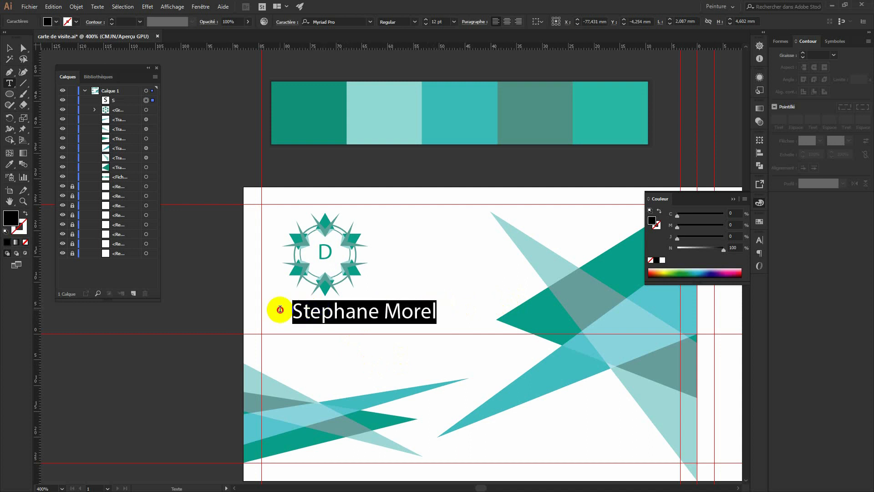
Set the name's font to Roboto Bold in the Character panel.
left_click(762, 241)
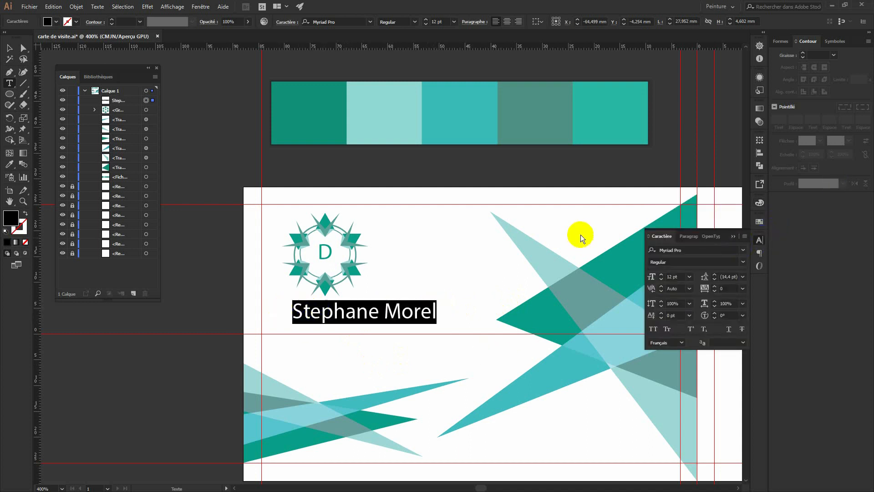
left_click(693, 248)
type("r")
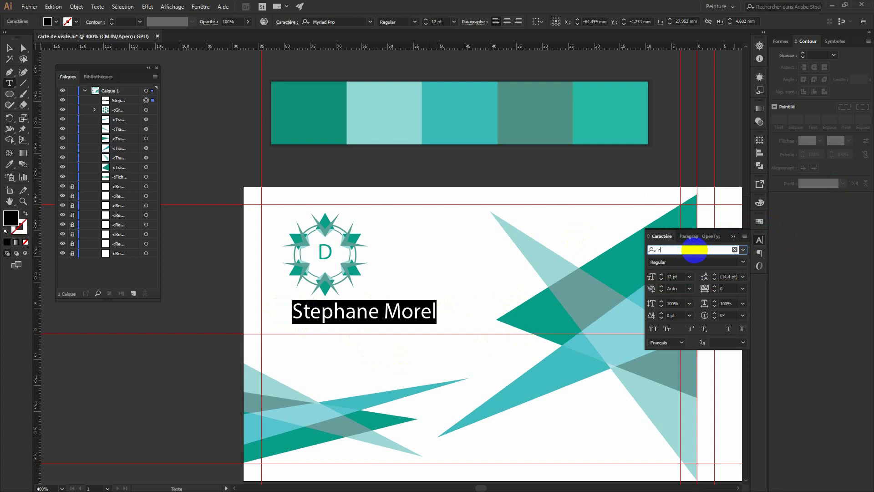
type("oboto")
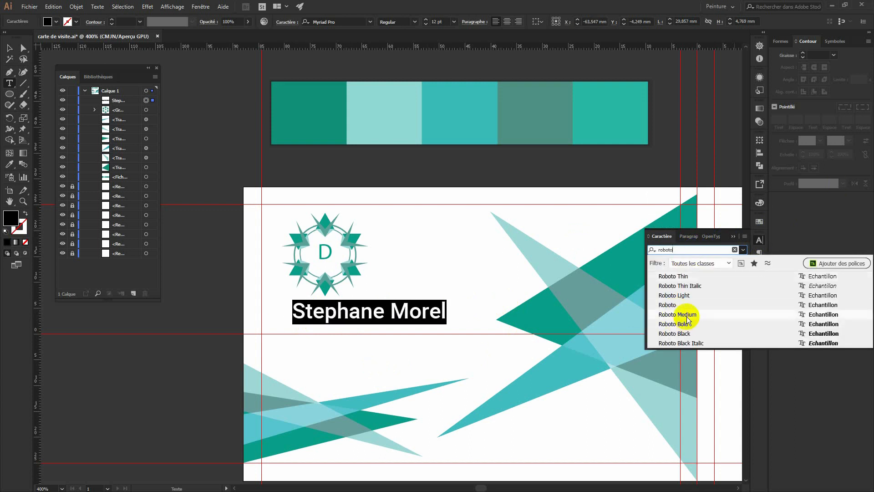
left_click(683, 323)
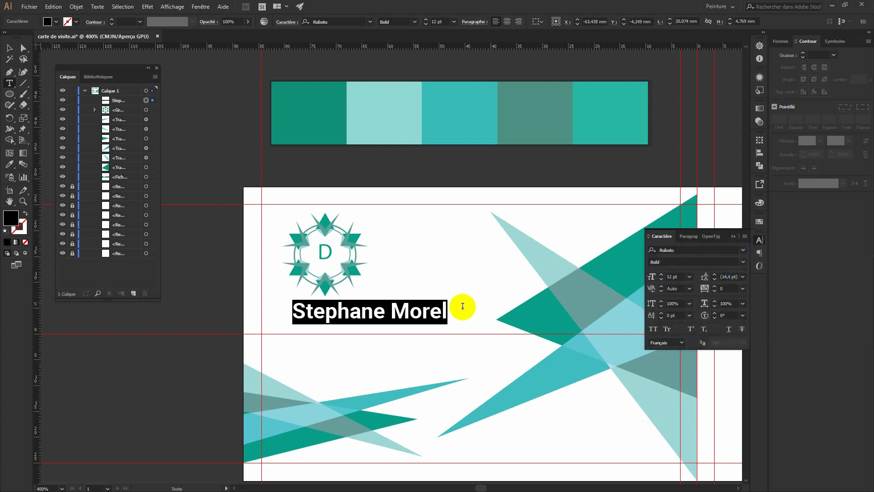
left_click(9, 47)
Nudge the name slightly lower beneath the emblem, undoing an accidental text replacement.
left_click(296, 286)
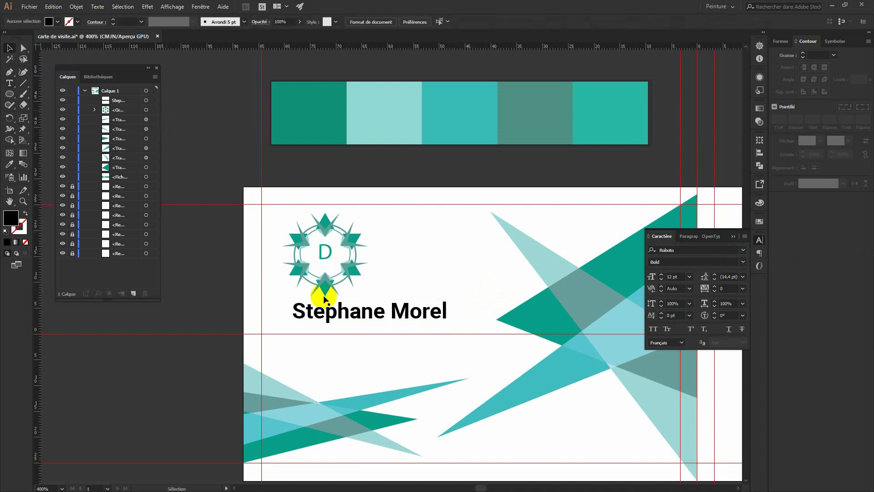
left_click_drag(366, 317, 367, 328)
double_click(386, 324)
triple_click(386, 327)
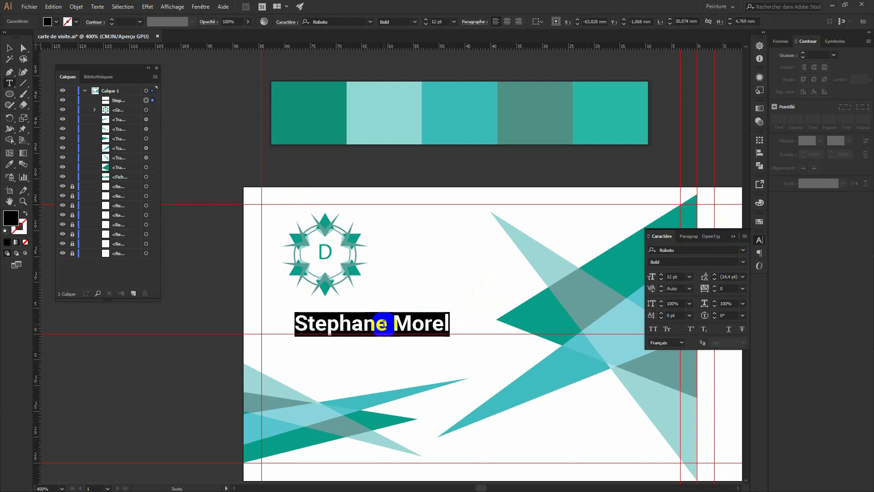
type("i")
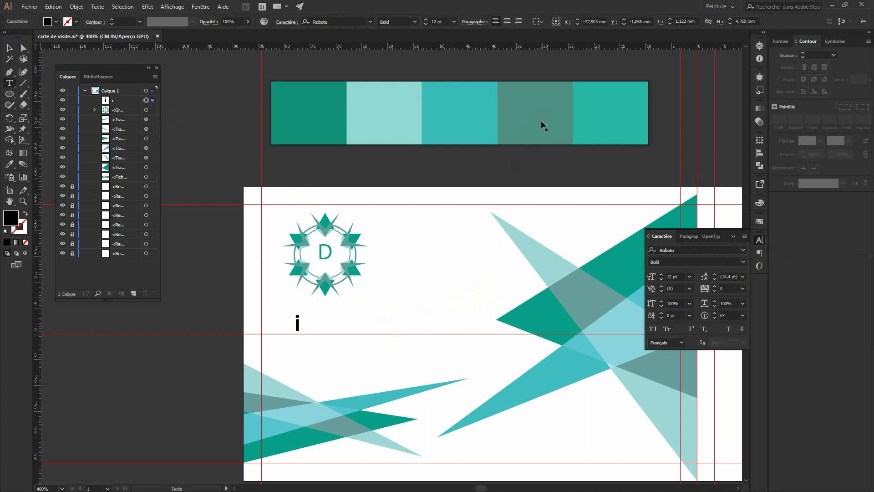
key("ctrl+z")
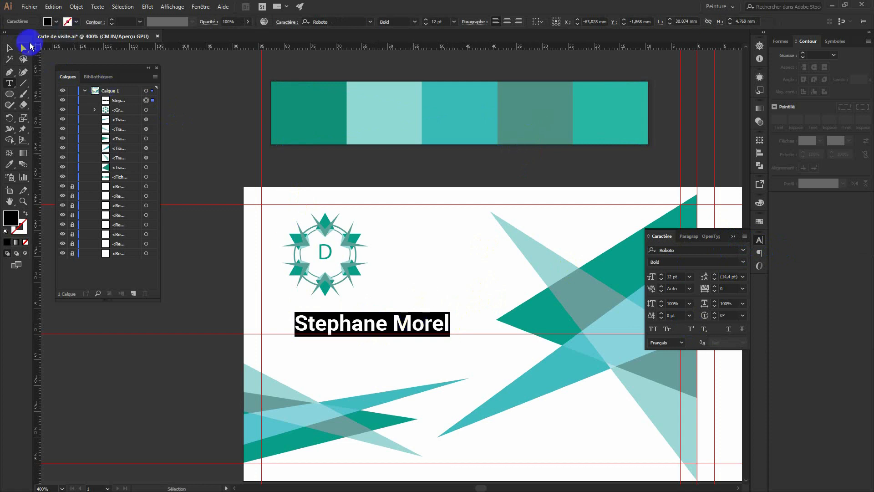
left_click(9, 47)
key("i")
left_click(545, 106)
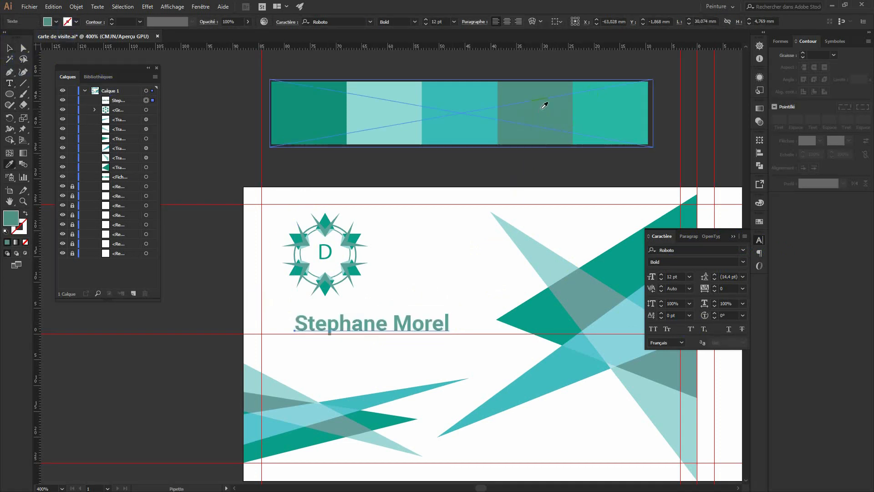
left_click(372, 246)
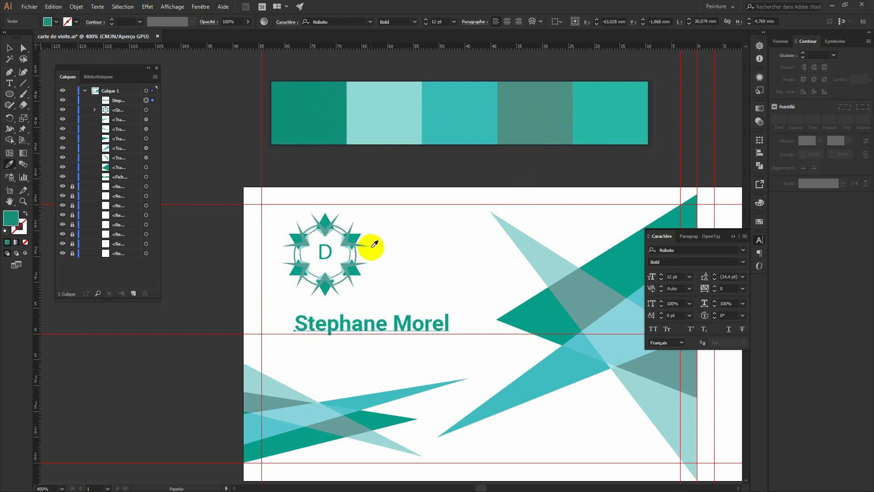
left_click(324, 282)
left_click(7, 47)
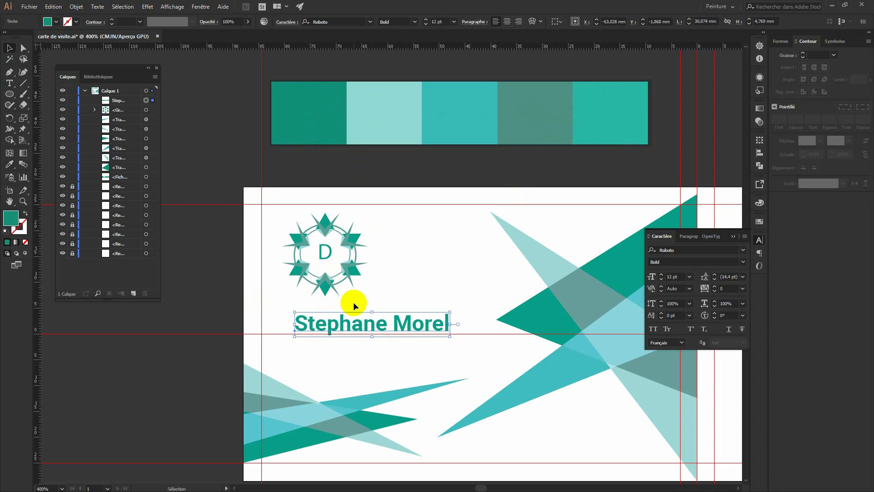
left_click(199, 287)
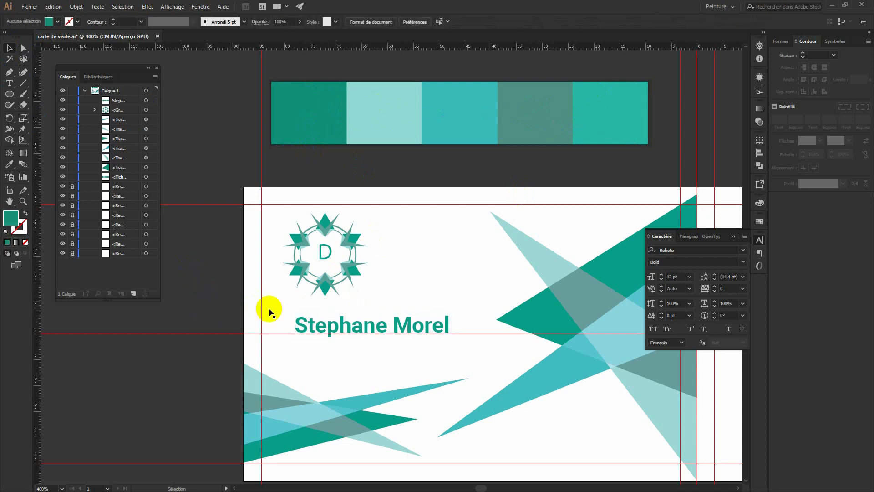
left_click(356, 330)
Duplicate the name below it and change the copy's text to 'Designer Web'.
left_click_drag(356, 331, 401, 361)
key("t")
triple_click(403, 359)
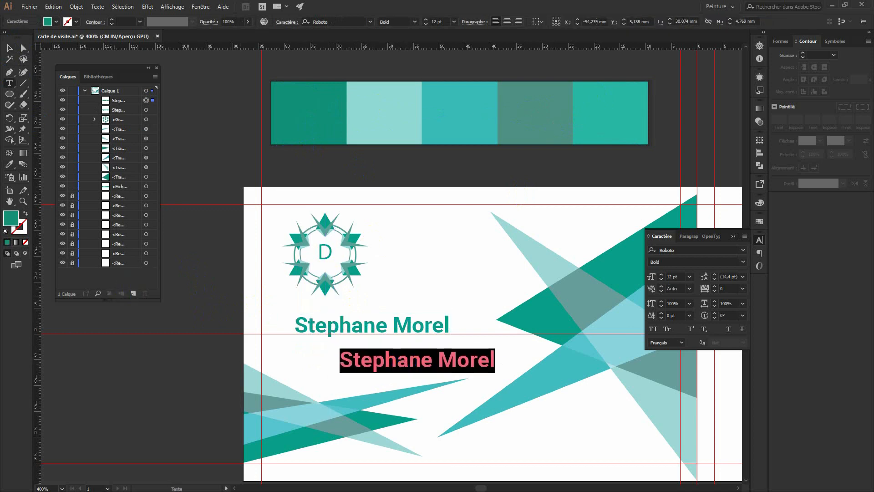
type("Desi")
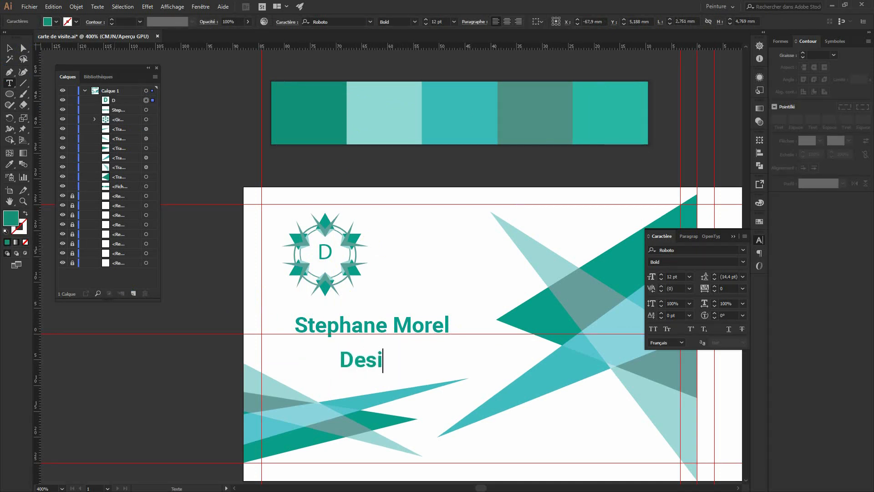
type("ngner")
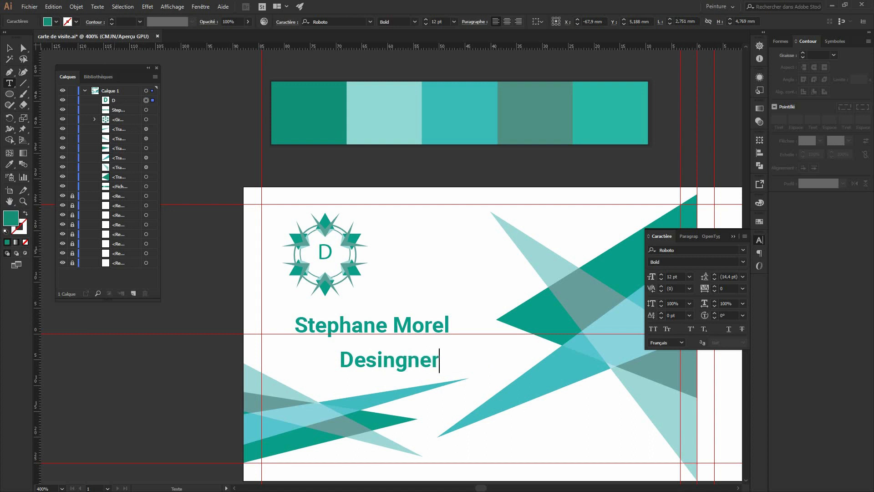
type(" Web")
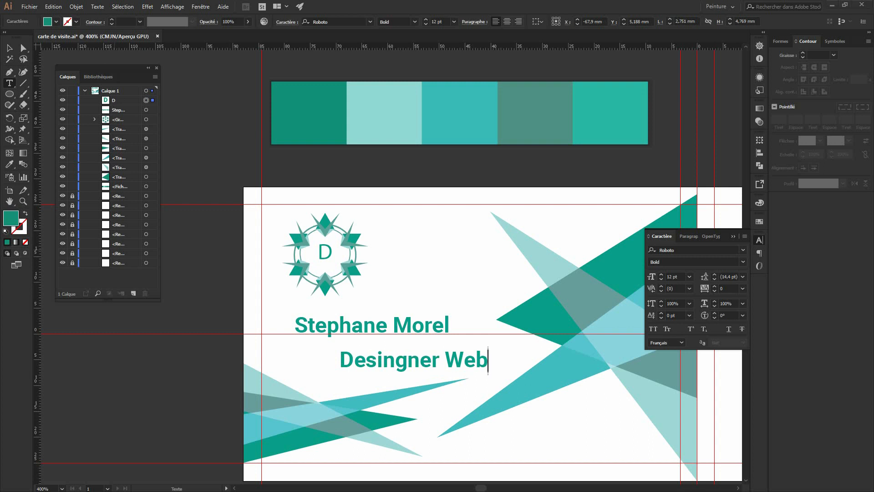
left_click(400, 361)
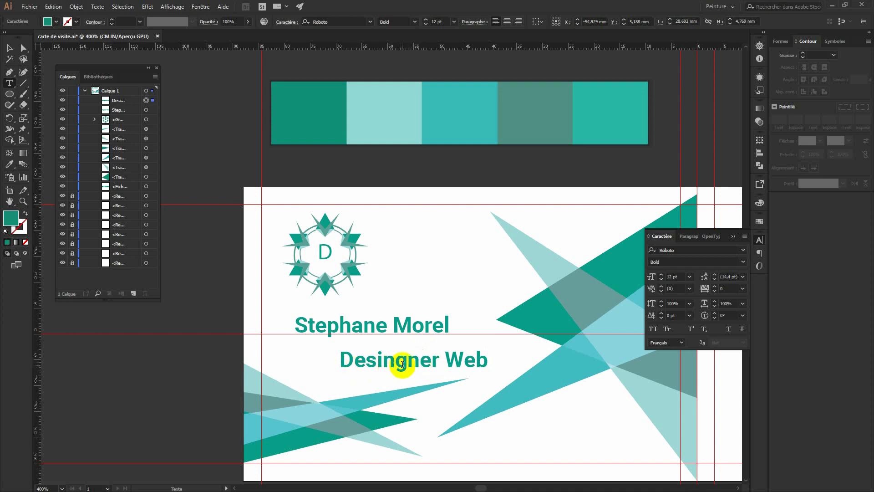
key("BackSpace")
left_click(10, 176)
Shift the 'Designer Web' line further right under the name.
left_click(9, 47)
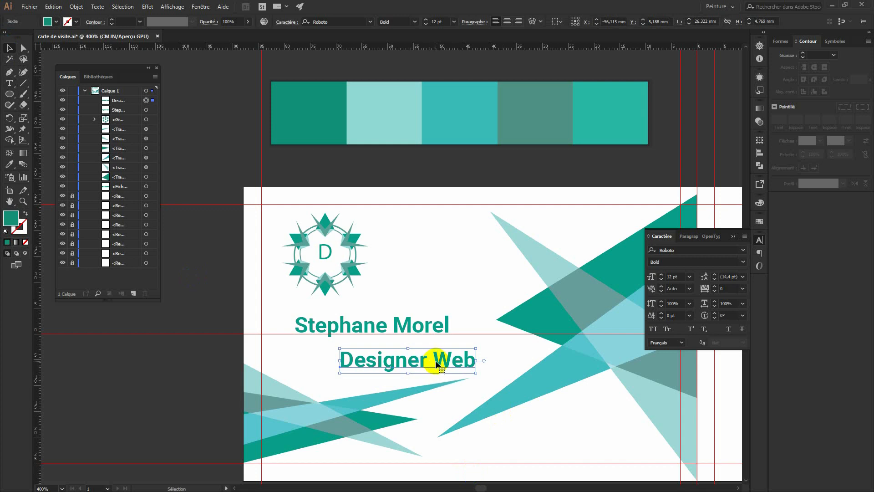
left_click_drag(435, 363, 461, 364)
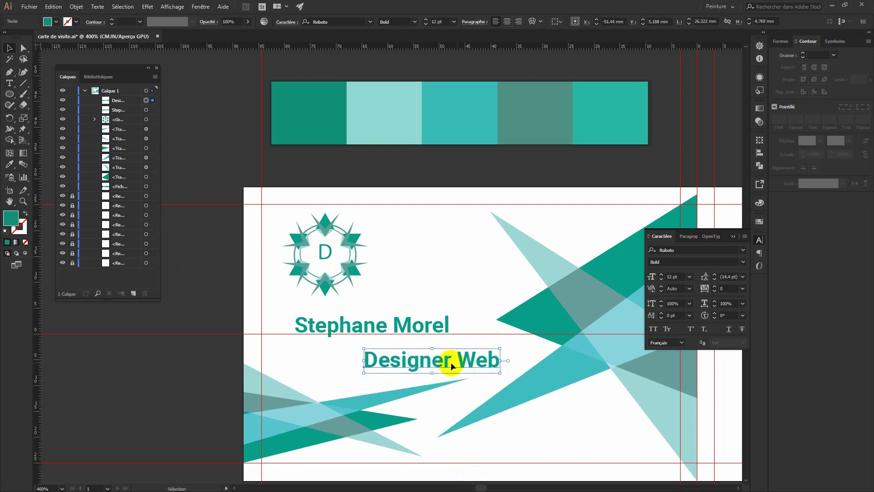
left_click(220, 318)
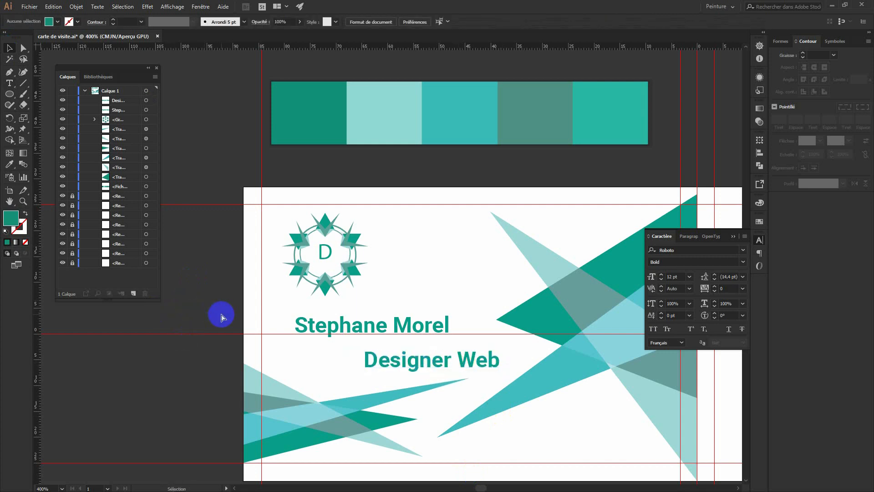
key("ctrl+minus")
Pan the view across the card to show its empty right half.
left_click_drag(472, 397, 439, 356)
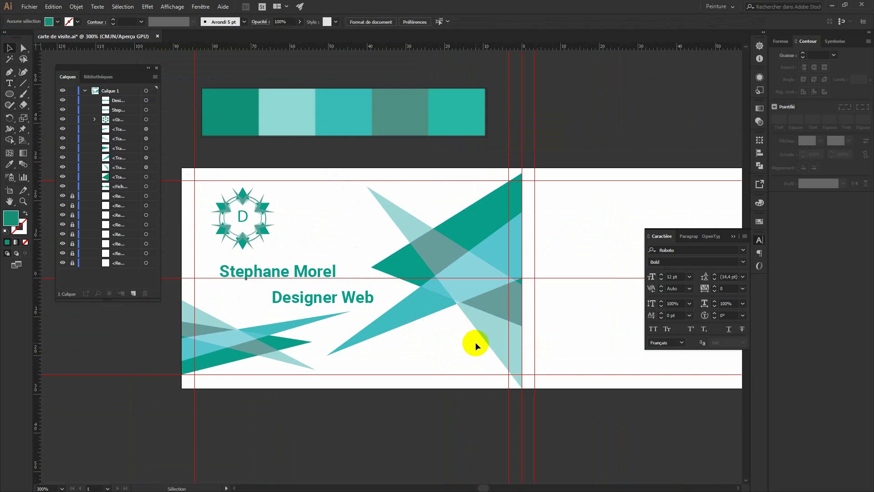
left_click(442, 351)
left_click_drag(441, 350, 255, 353)
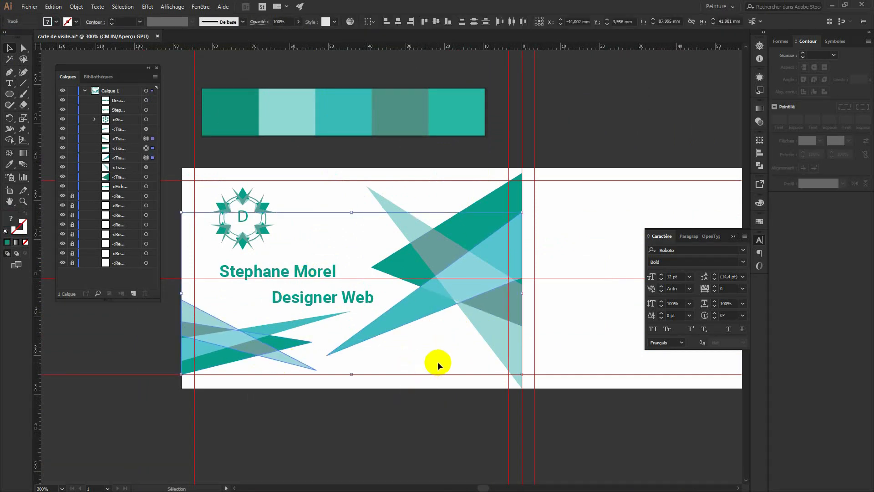
left_click(440, 417)
left_click_drag(456, 420, 217, 414)
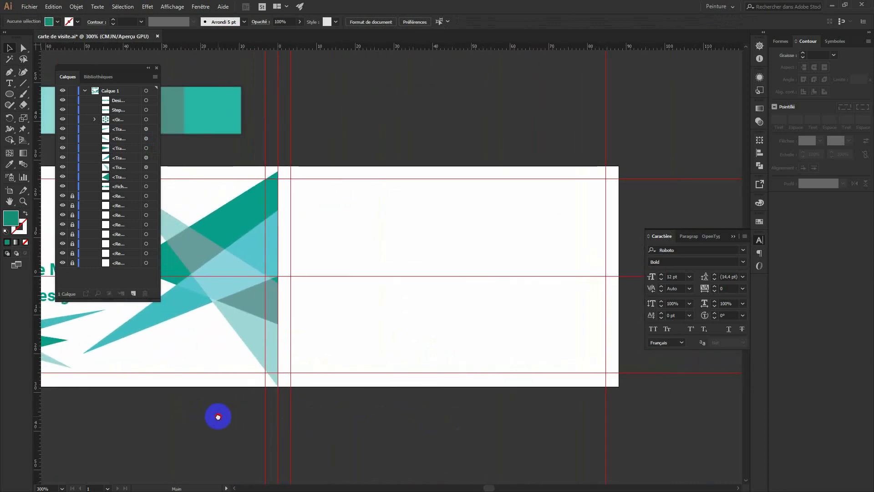
left_click(10, 71)
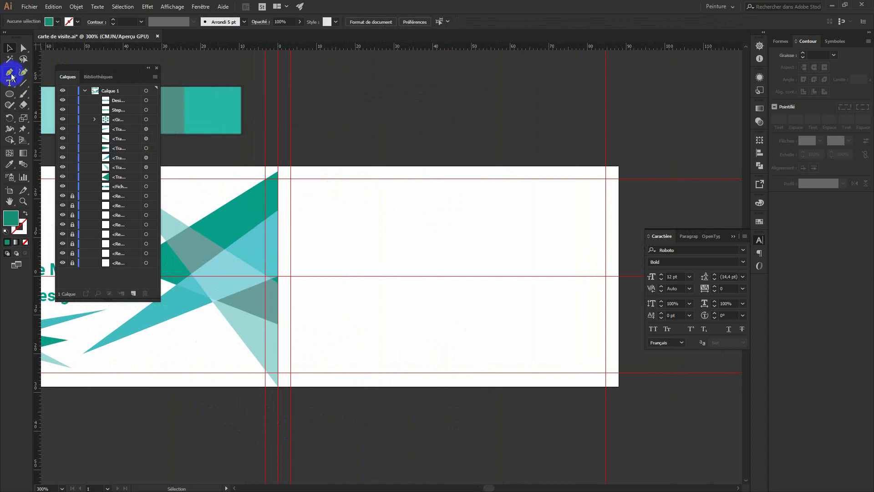
Draw a Pen-tool shape from the top edge down and over to the card's top-right corner.
left_click(539, 165)
left_click(422, 352)
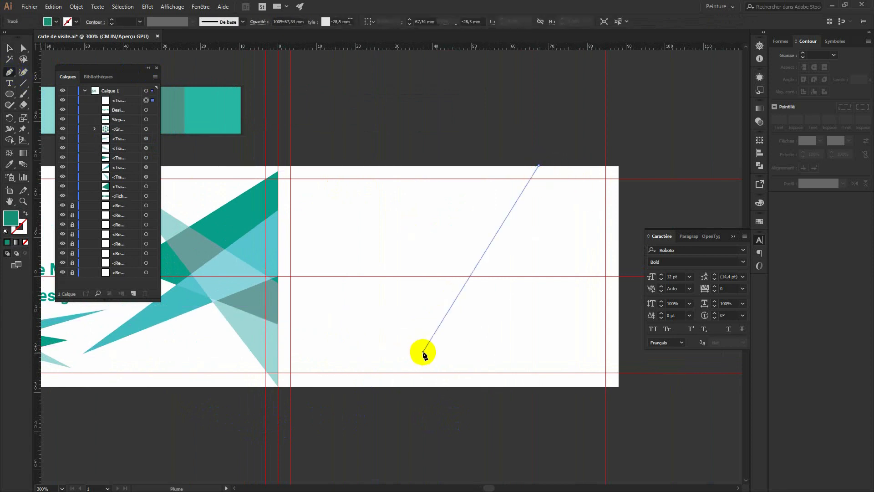
left_click(618, 276)
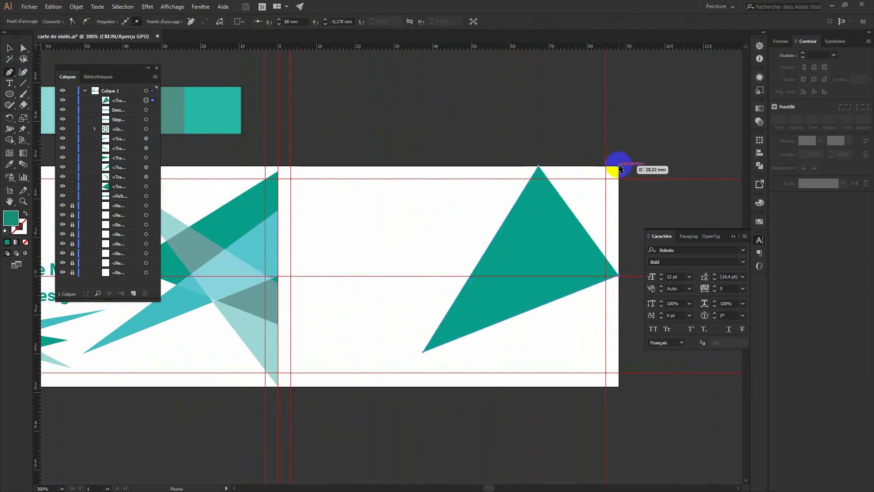
left_click(618, 166)
left_click(539, 167)
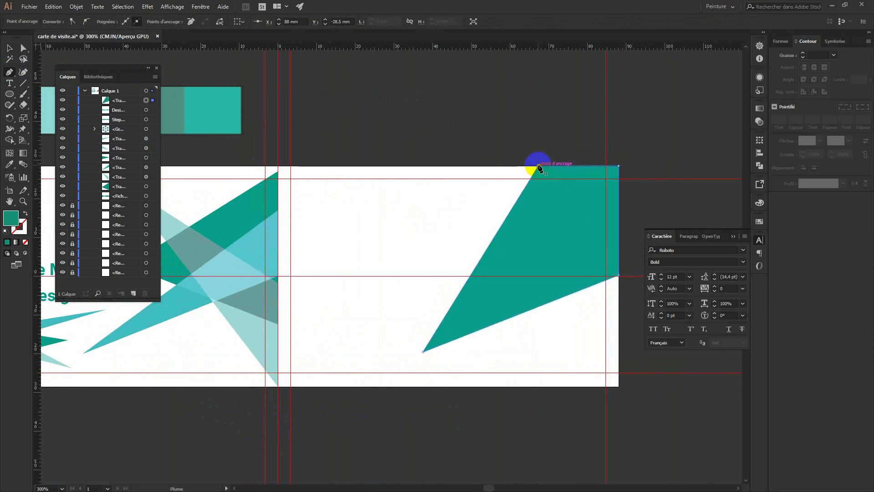
left_click(9, 48)
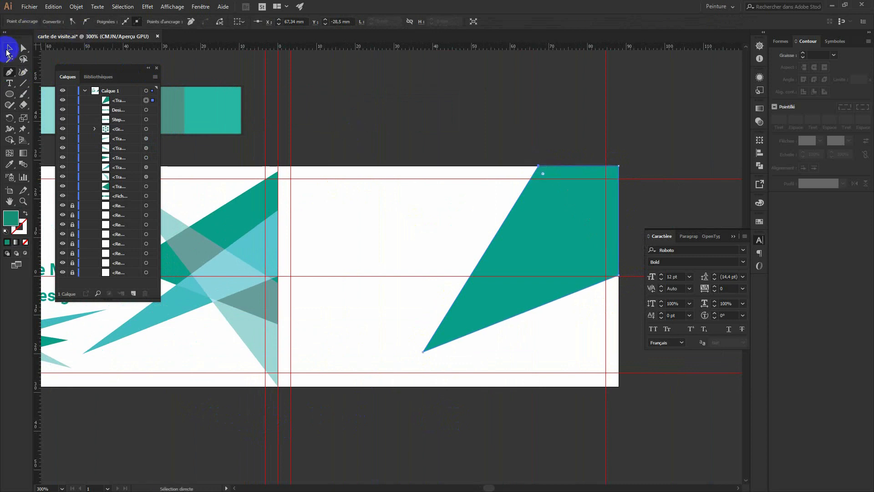
left_click(8, 49)
left_click(348, 92)
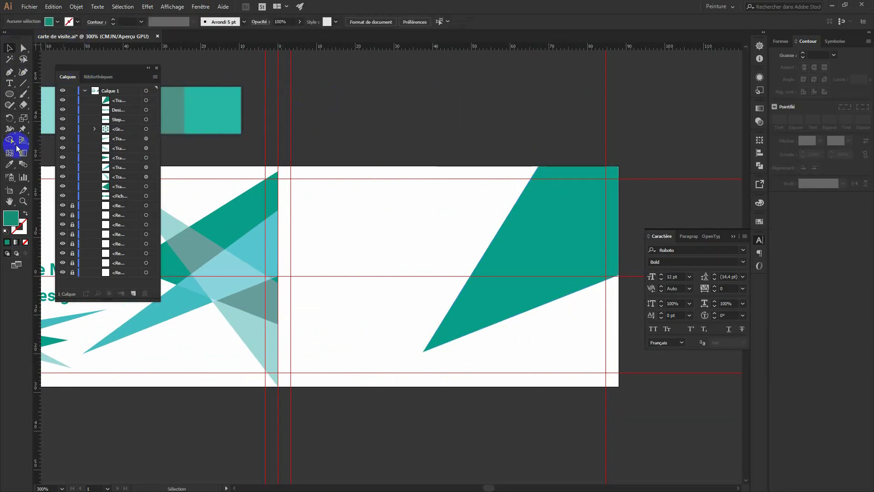
Draw a second overlapping triangle from the top edge and give it the light-teal fill.
left_click(9, 72)
left_click(401, 169)
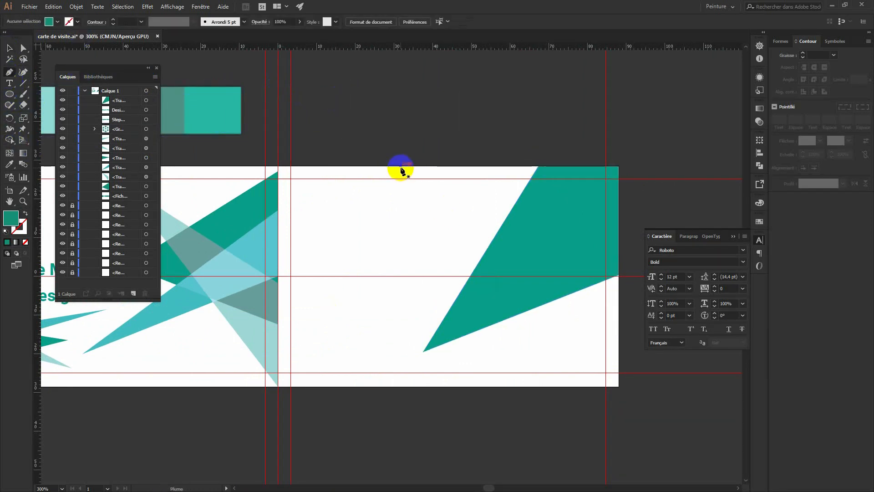
left_click(576, 365)
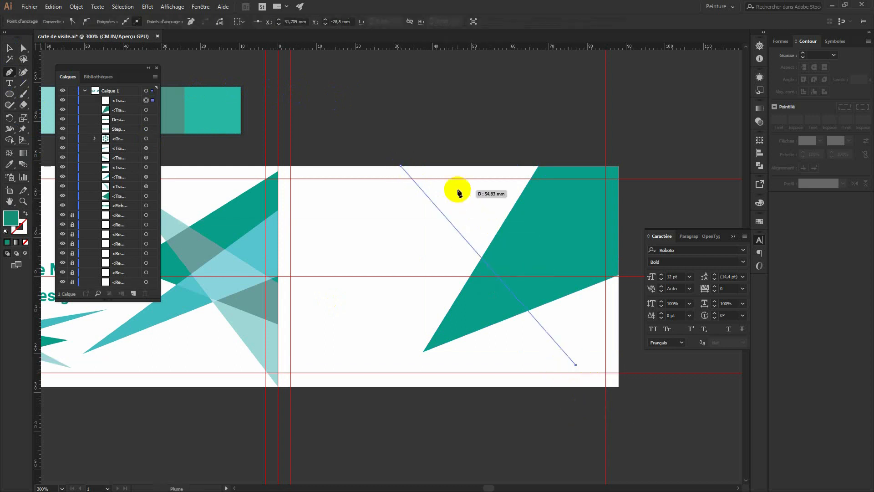
left_click(461, 167)
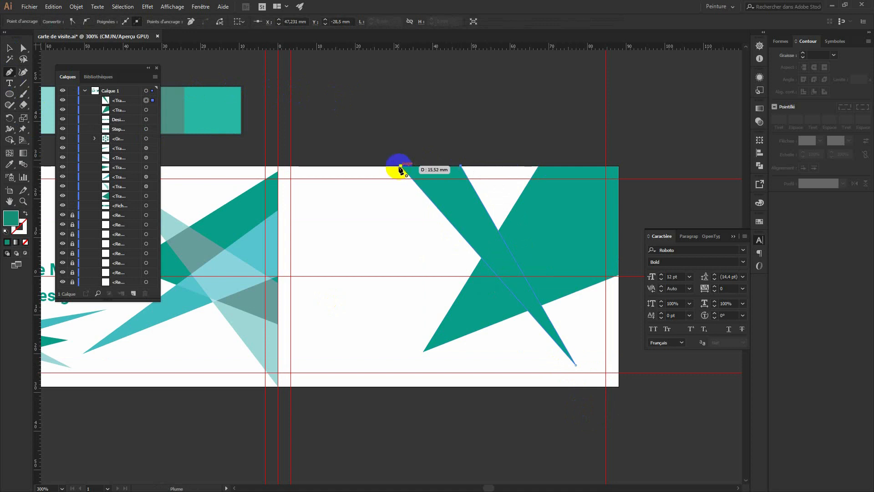
left_click(400, 167)
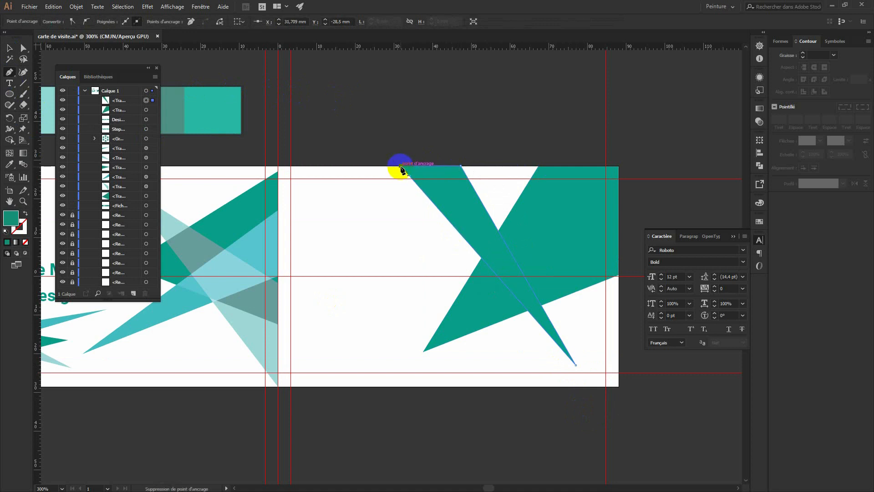
key("i")
left_click(181, 234)
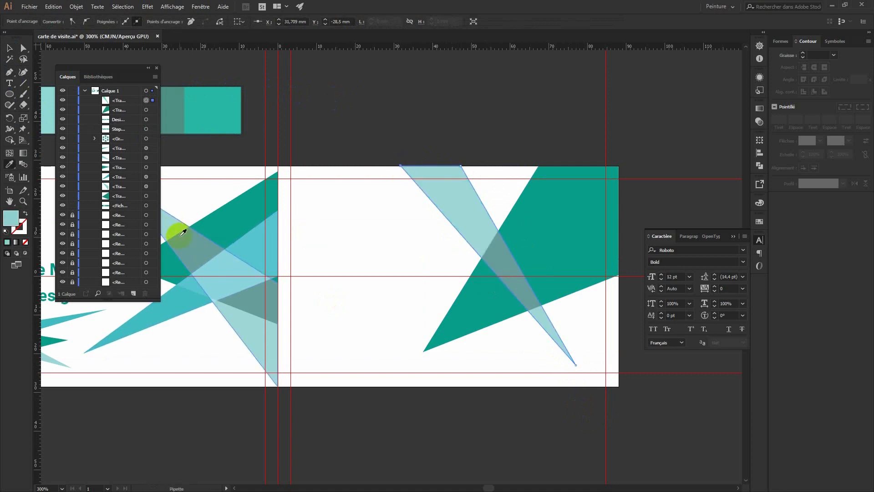
left_click(163, 230)
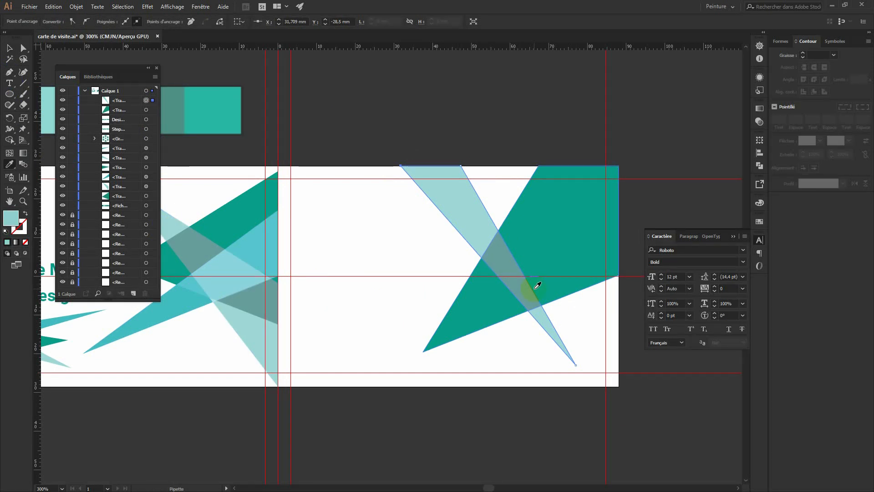
key("ctrl")
Draw a third triangle, fill it with the lower-left shape's teal, and show both card sides.
left_click(14, 75)
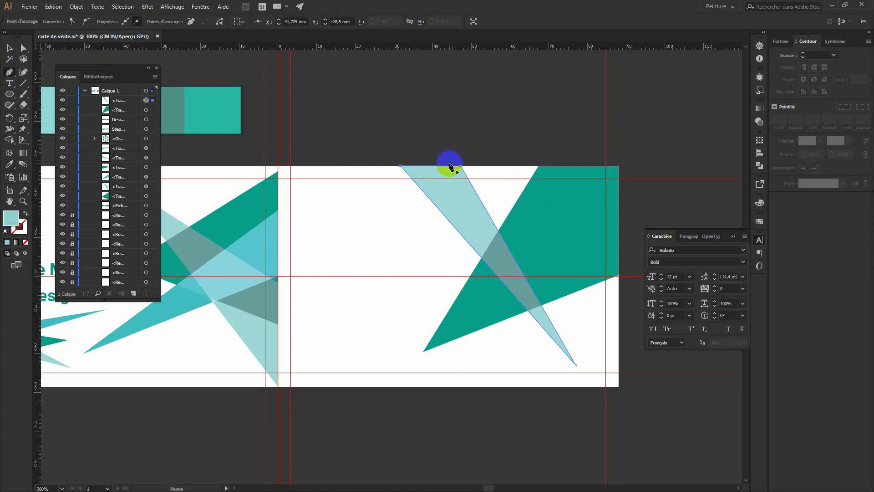
left_click(550, 166)
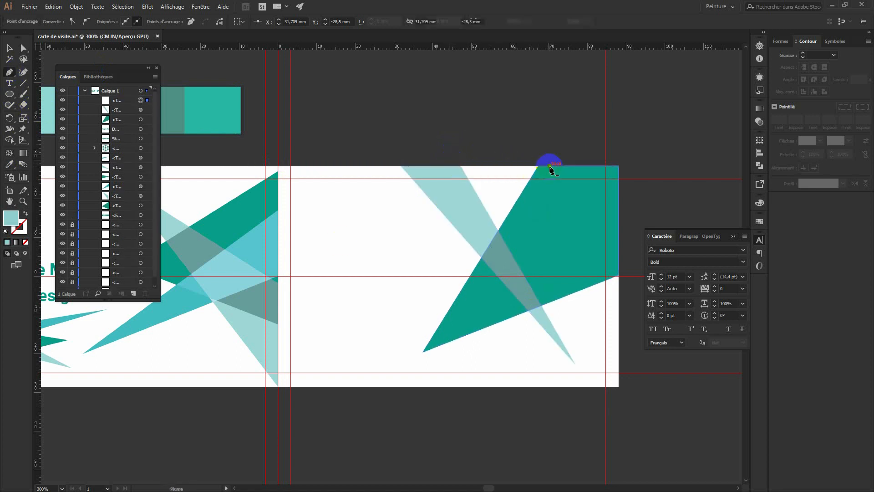
left_click(481, 362)
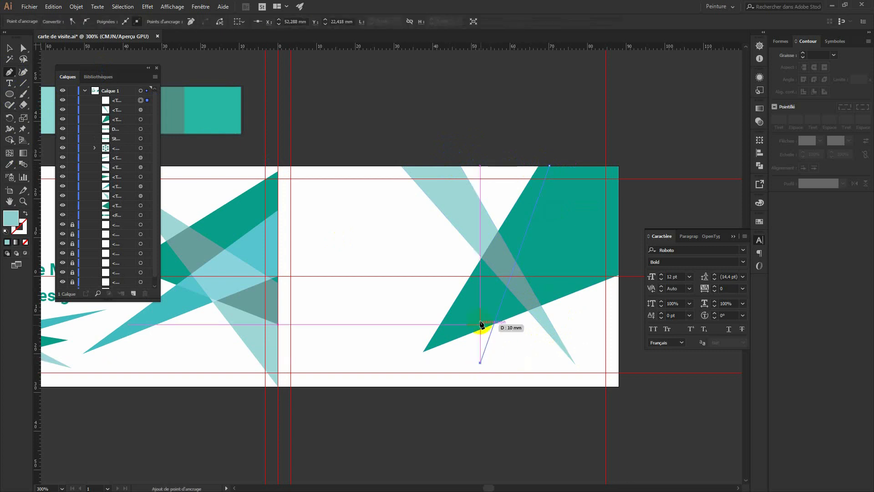
left_click(457, 166)
left_click(550, 167)
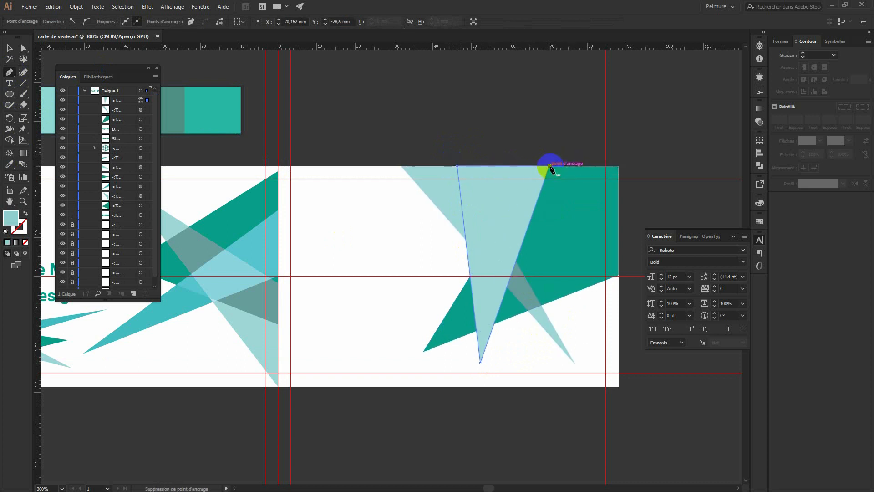
key("i")
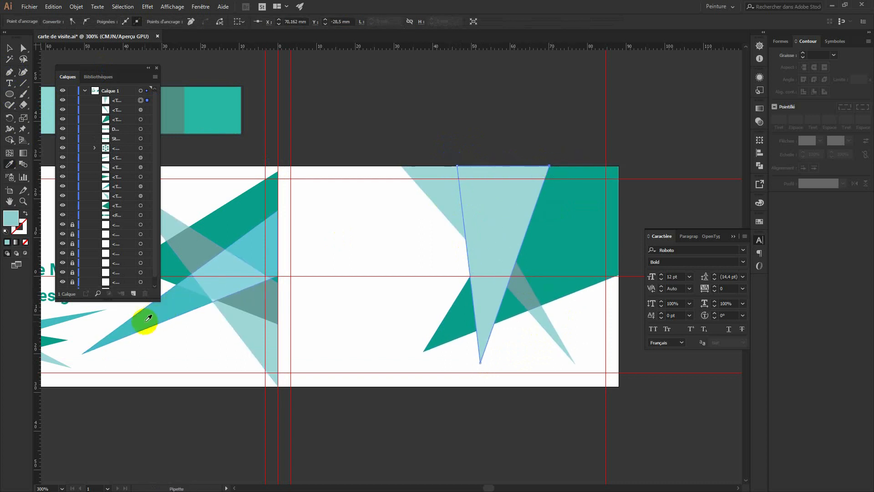
left_click(142, 318)
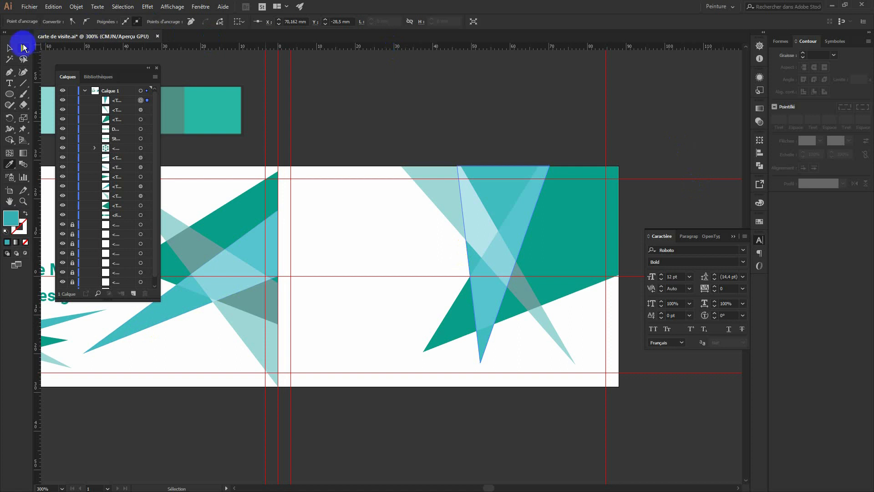
left_click(9, 48)
left_click(385, 92)
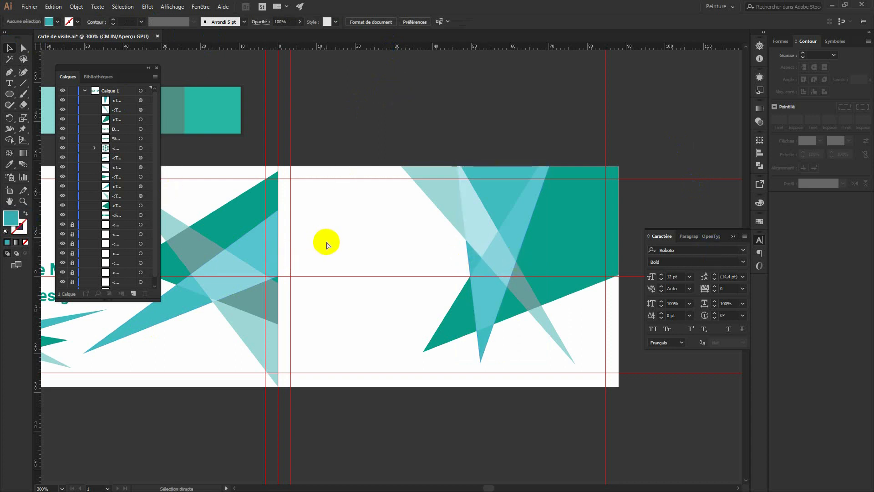
key("ctrl+minus")
left_click_drag(427, 379, 503, 391)
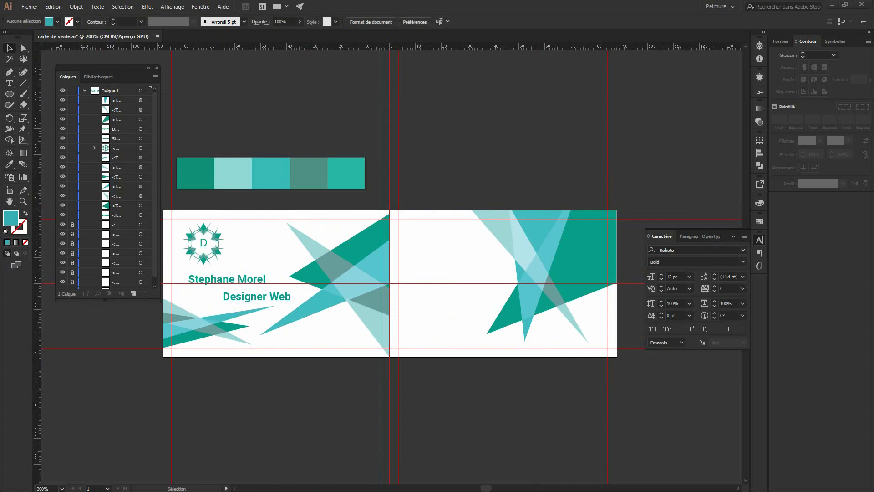
Place the contact icon PNGs on the card back and scale them down to about 3 mm.
left_click_drag(871, 208, 475, 272)
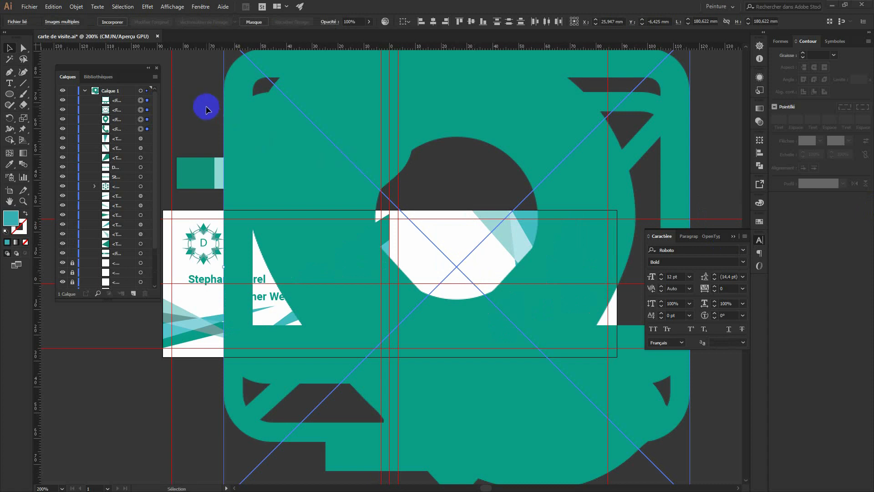
key("ctrl+minus")
key("ctrl+minus")
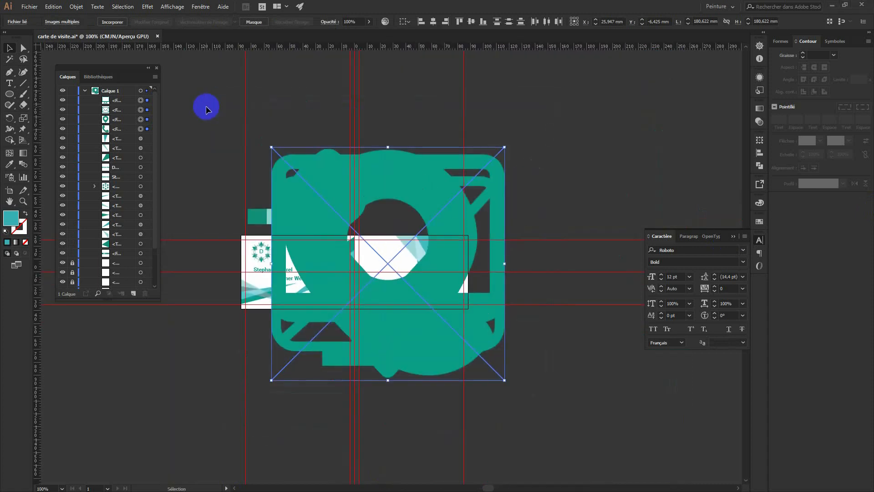
left_click_drag(506, 146, 390, 296)
scroll(390, 297, "up", 5)
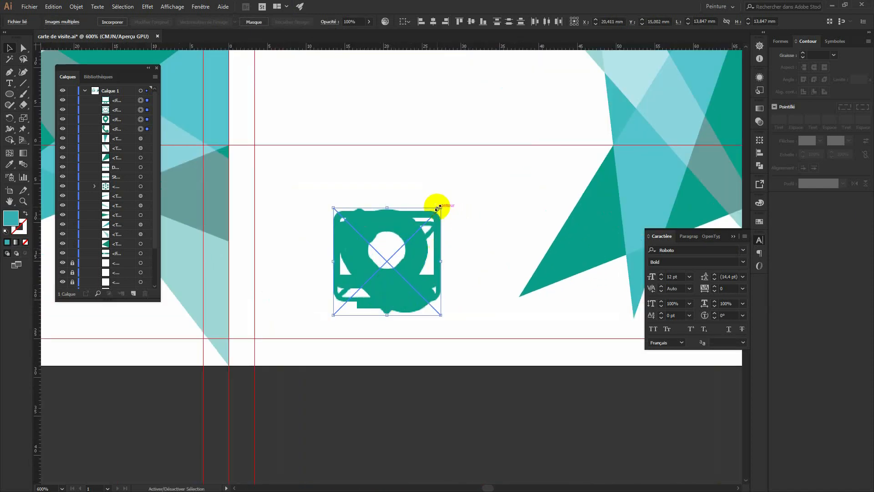
left_click_drag(440, 207, 357, 275)
left_click(364, 312)
Stack the phone, envelope, monitor and pin icons in a column and left-align them.
left_click_drag(346, 308, 426, 287)
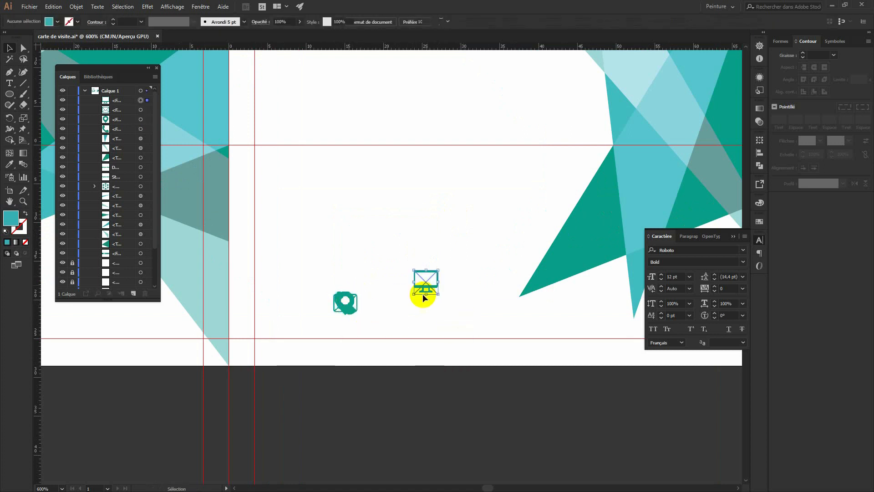
left_click_drag(347, 301, 372, 256)
left_click_drag(344, 306, 334, 270)
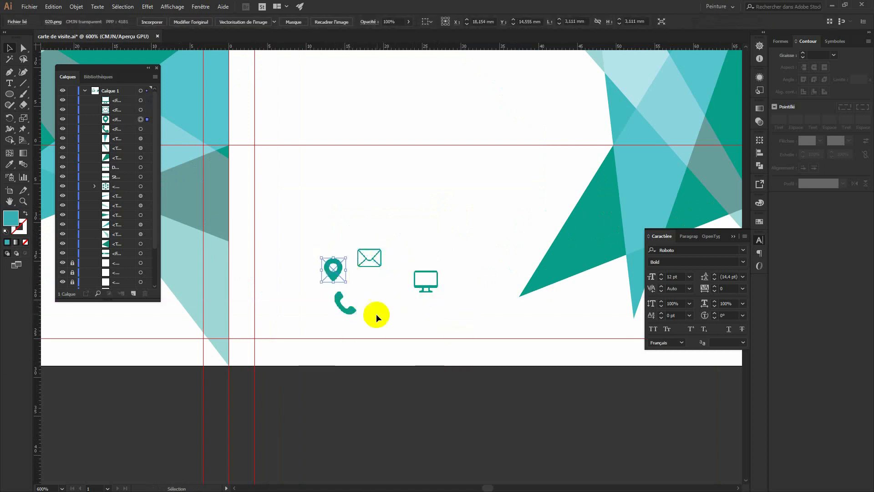
left_click_drag(343, 308, 296, 177)
left_click_drag(336, 272, 298, 314)
left_click_drag(365, 259, 292, 221)
left_click_drag(433, 279, 298, 273)
left_click_drag(319, 320, 289, 170)
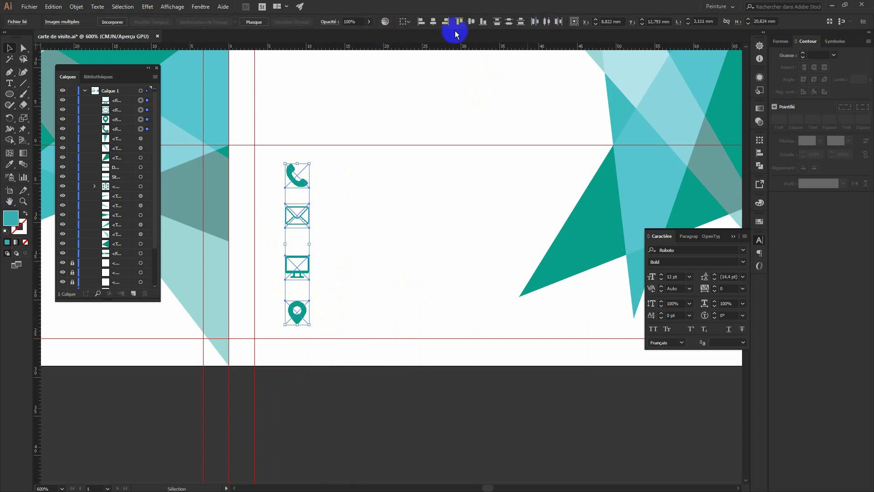
left_click(348, 237)
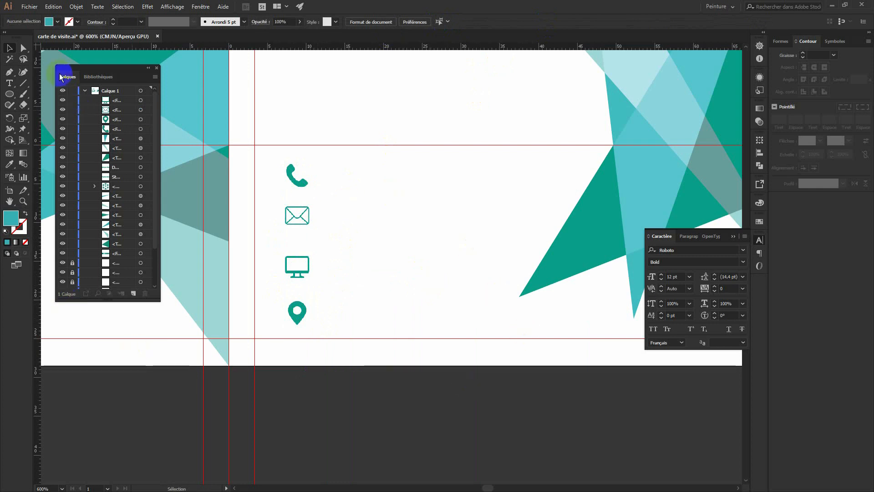
Type the phone number as a text line beside the phone icon.
left_click(9, 82)
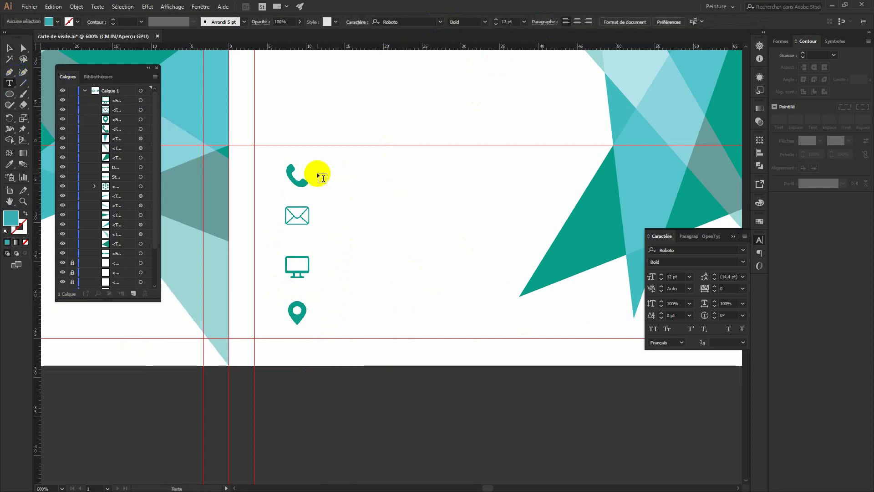
left_click(334, 172)
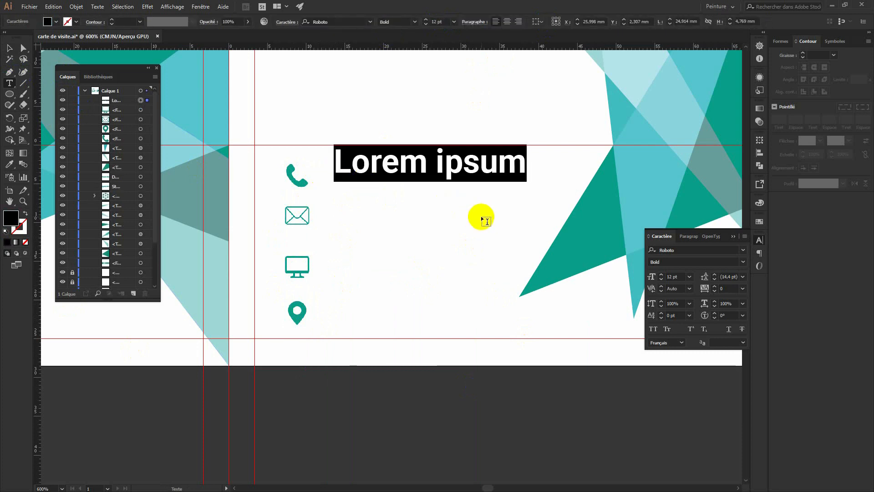
type("+")
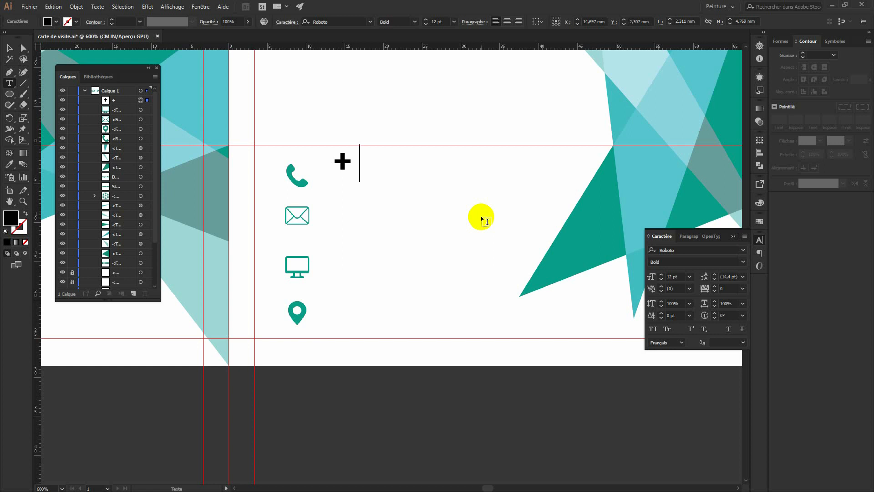
type("01020304")
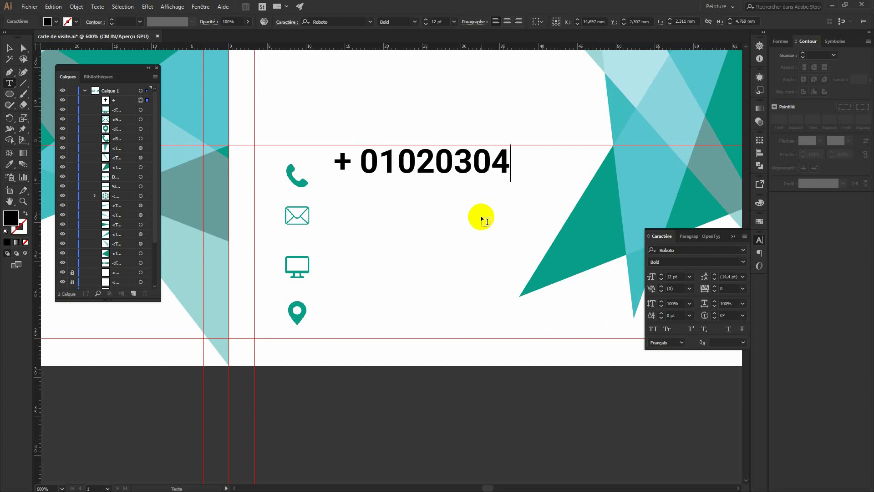
left_click_drag(360, 162, 369, 163)
left_click(10, 47)
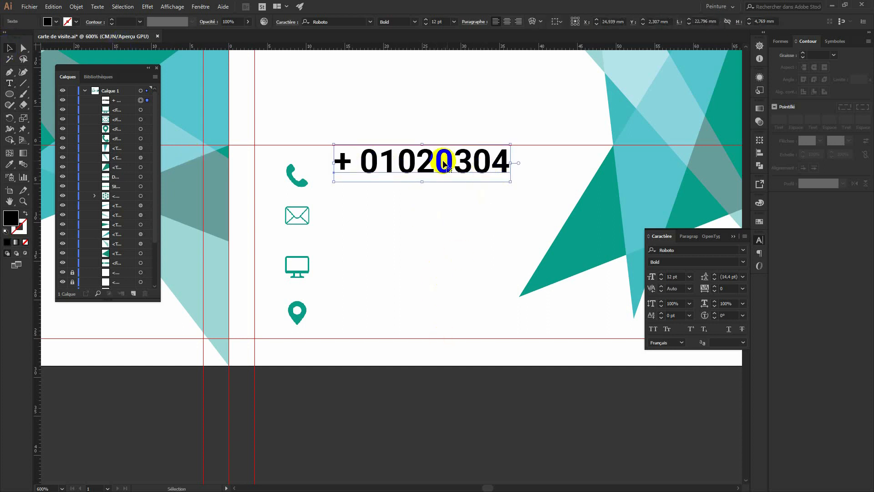
Set the phone number to 8 pt, align it beside the phone icon, and copy it toward the envelope.
left_click_drag(428, 164, 430, 184)
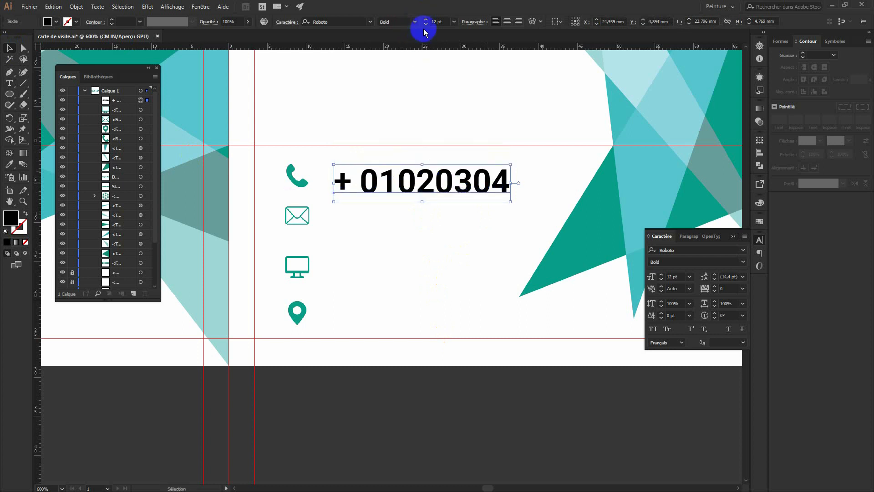
left_click(454, 21)
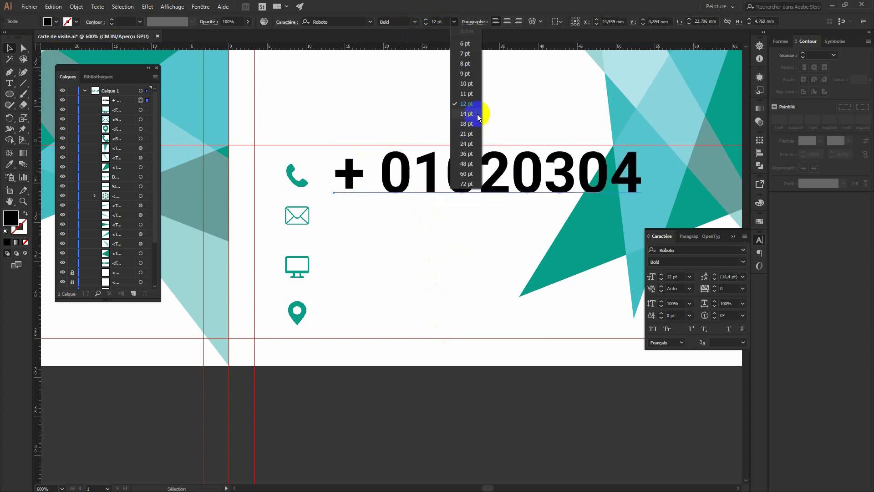
left_click(465, 64)
left_click_drag(409, 181, 414, 175)
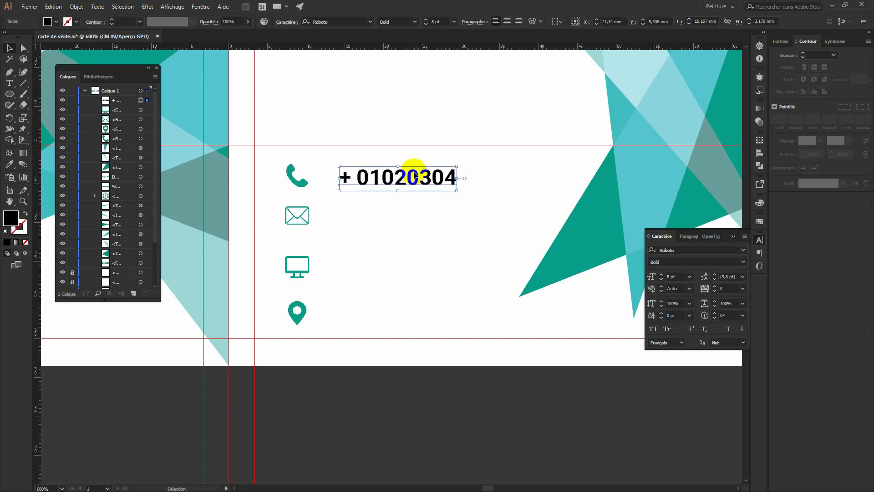
left_click(445, 253)
left_click_drag(416, 186, 414, 217)
double_click(414, 216)
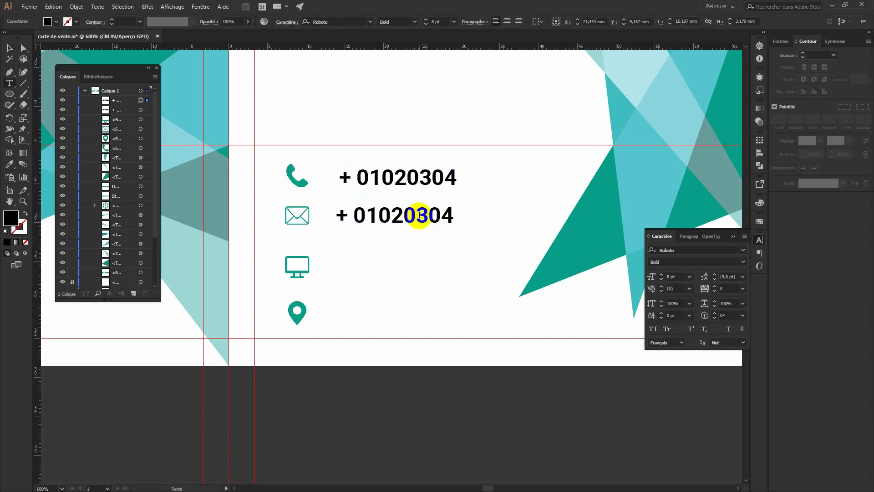
triple_click(419, 215)
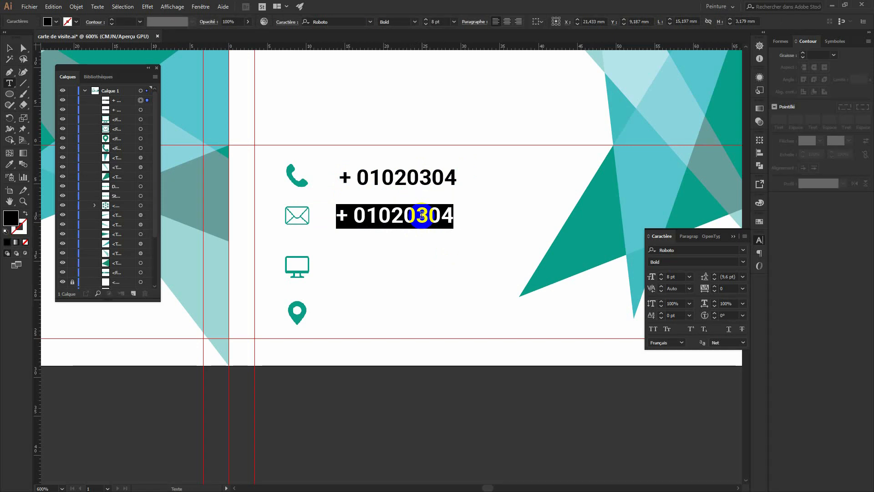
type("www")
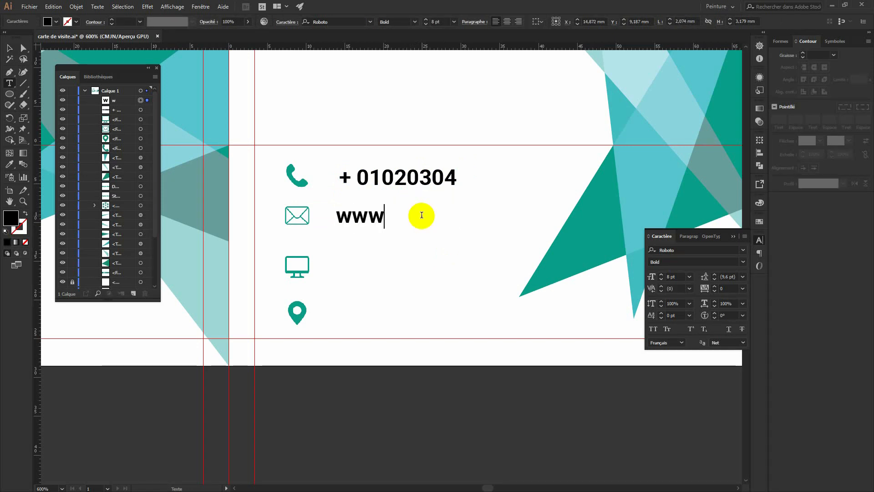
type(".")
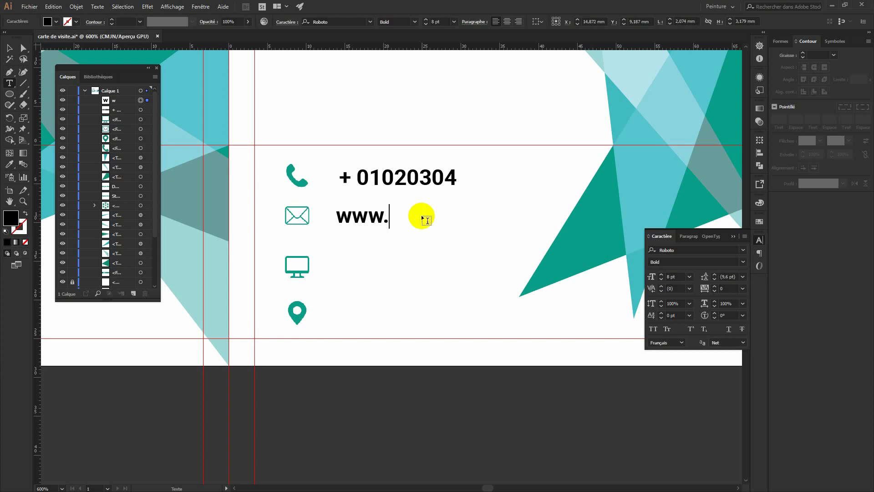
type("morel")
type(".c")
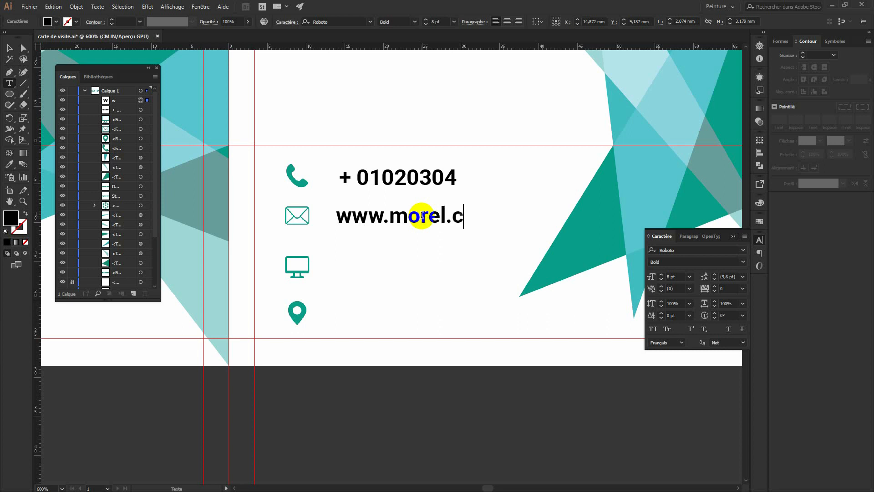
type("omù")
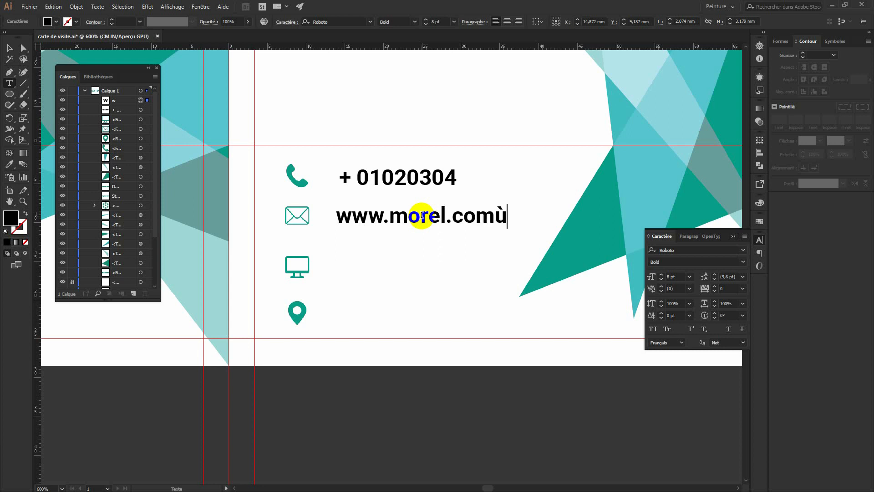
key("BackSpace")
key("Escape")
left_click(9, 48)
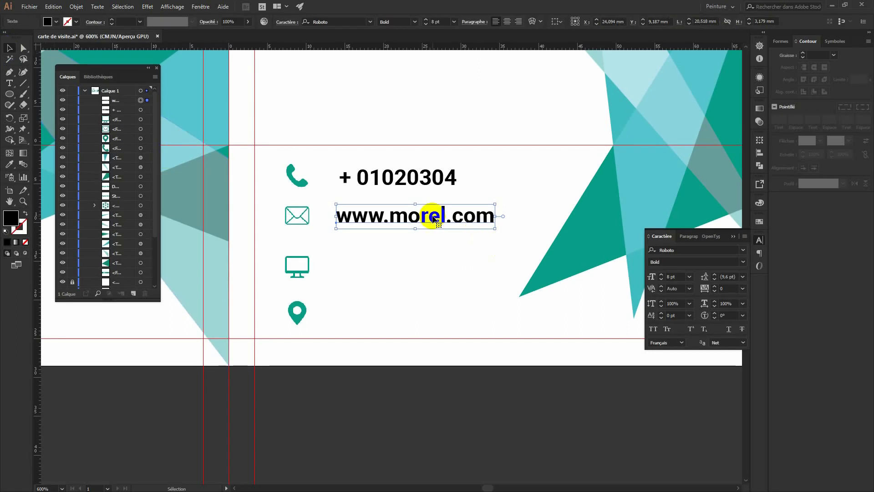
left_click_drag(423, 214, 425, 261)
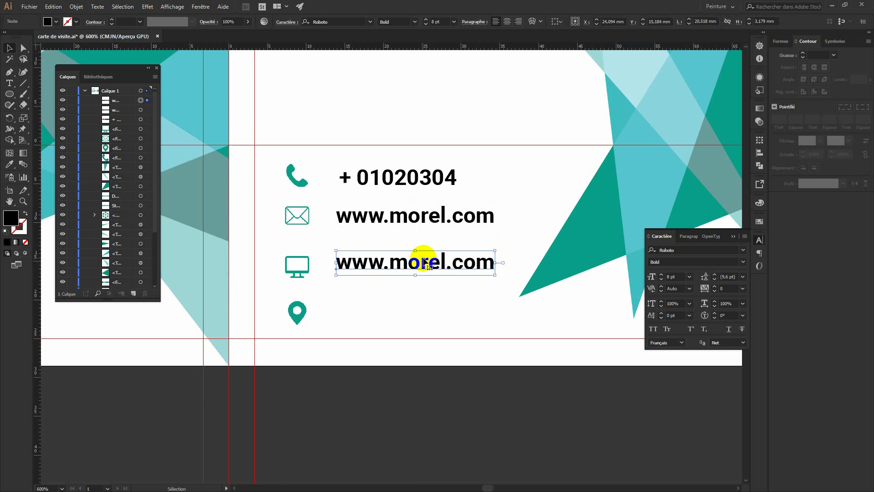
double_click(422, 261)
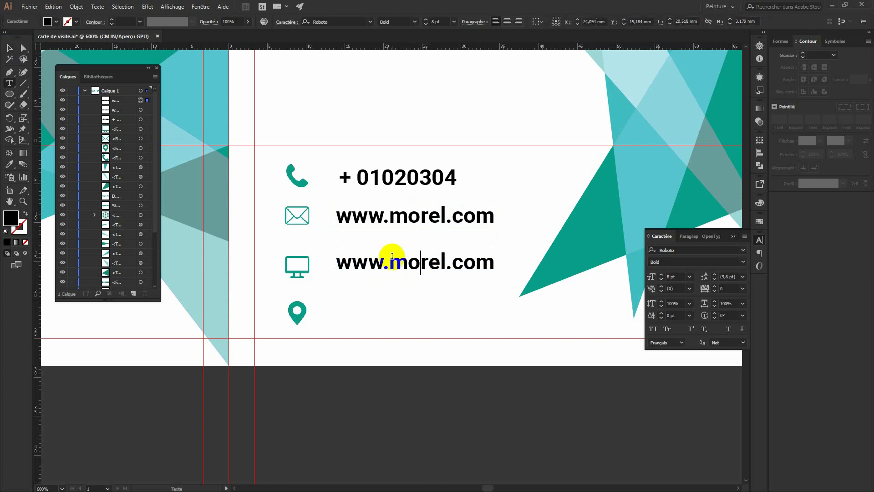
left_click_drag(391, 258, 323, 259)
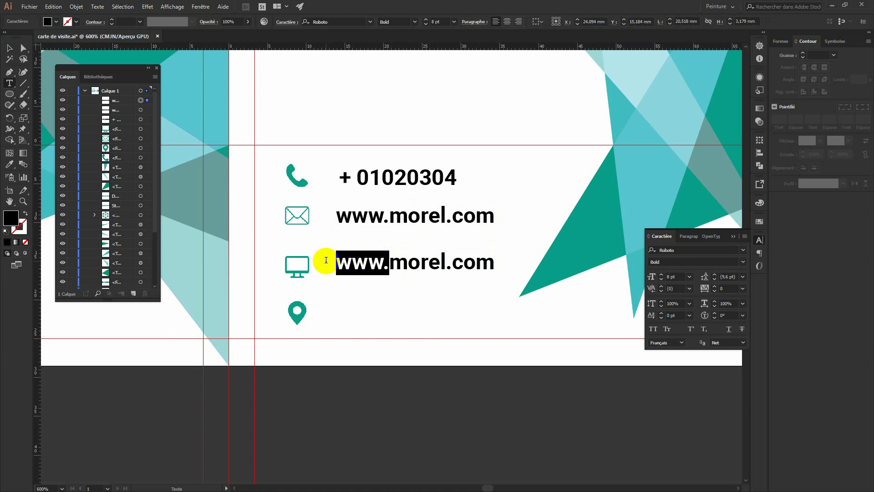
left_click(385, 262)
left_click_drag(384, 262, 337, 262)
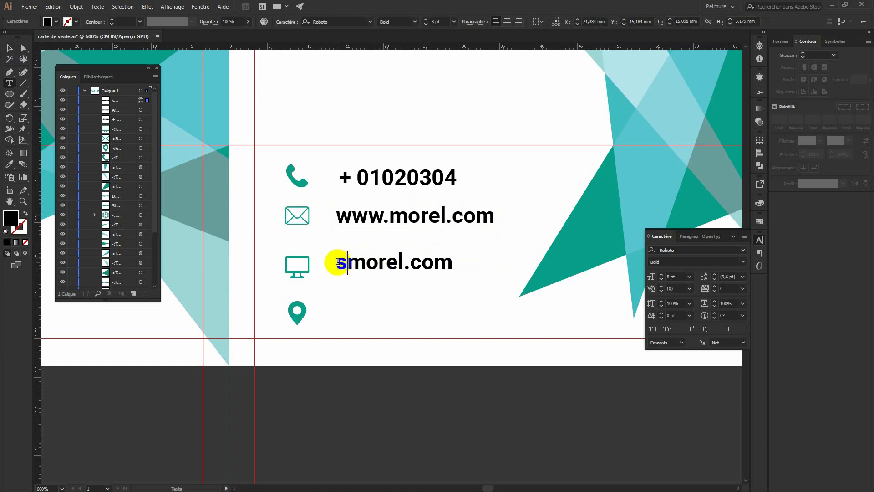
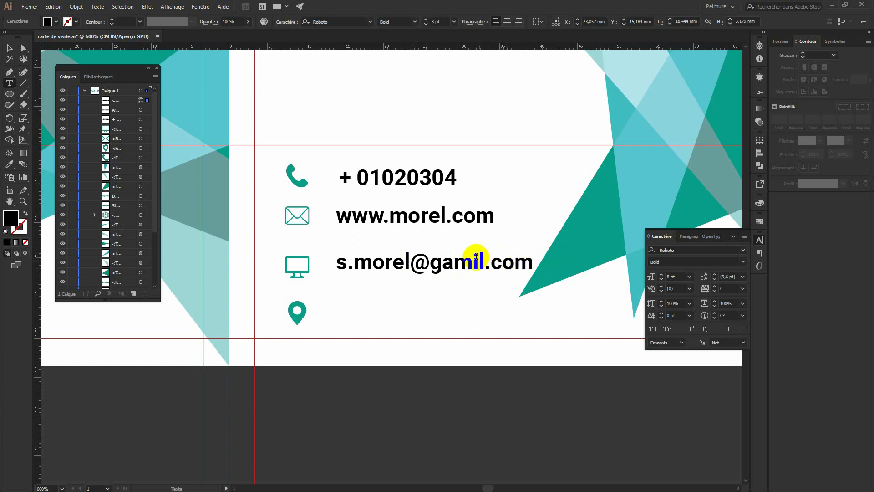
left_click(457, 263)
key("BackSpace")
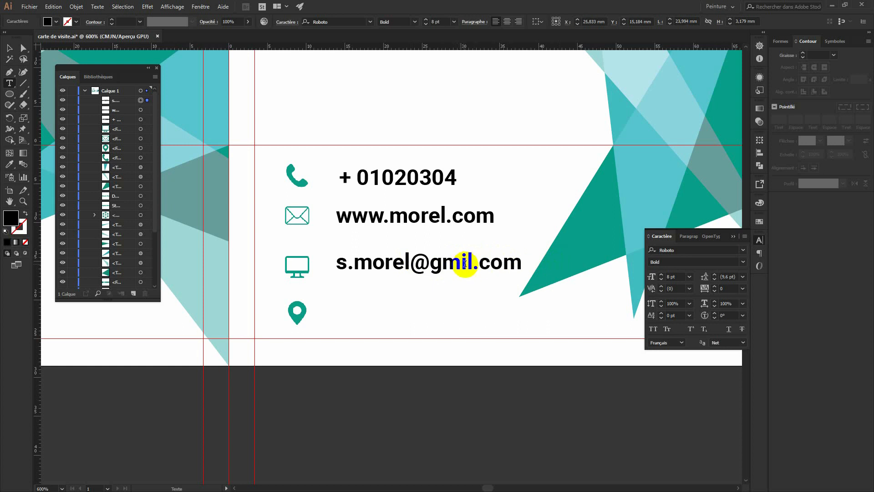
type("ail.")
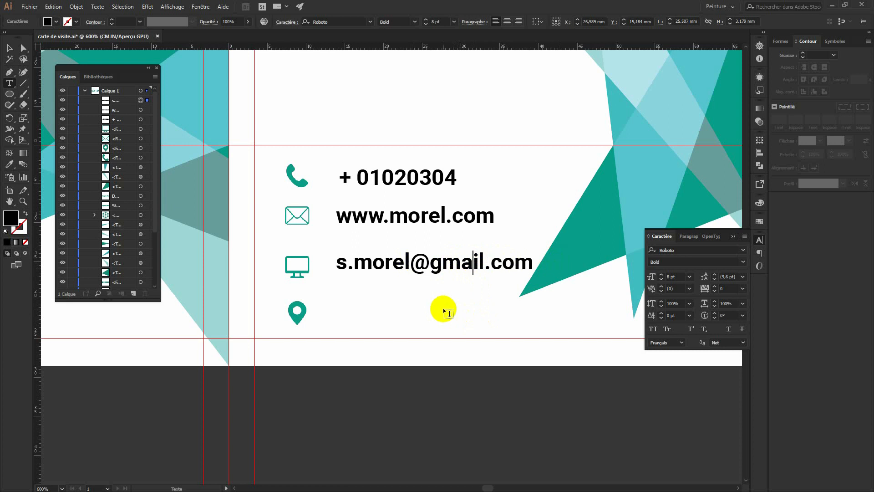
Finish editing and select the e-mail text object with the Selection tool.
left_click(344, 314)
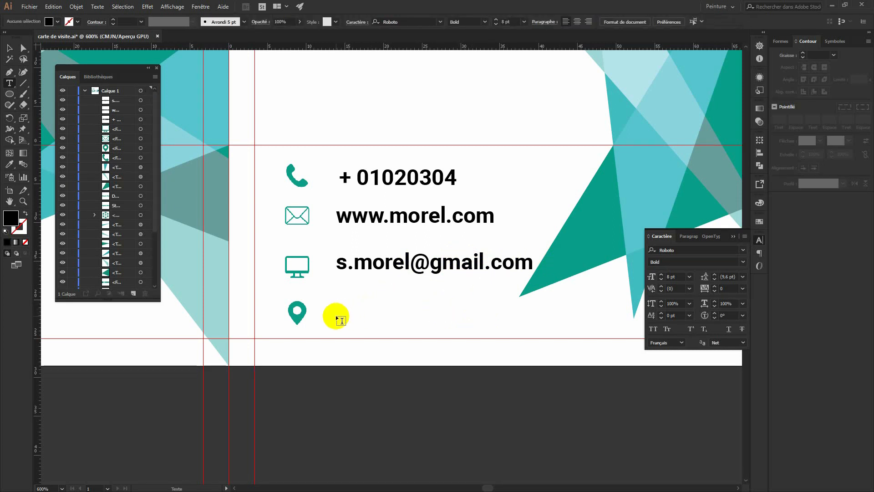
left_click(8, 48)
left_click(371, 264)
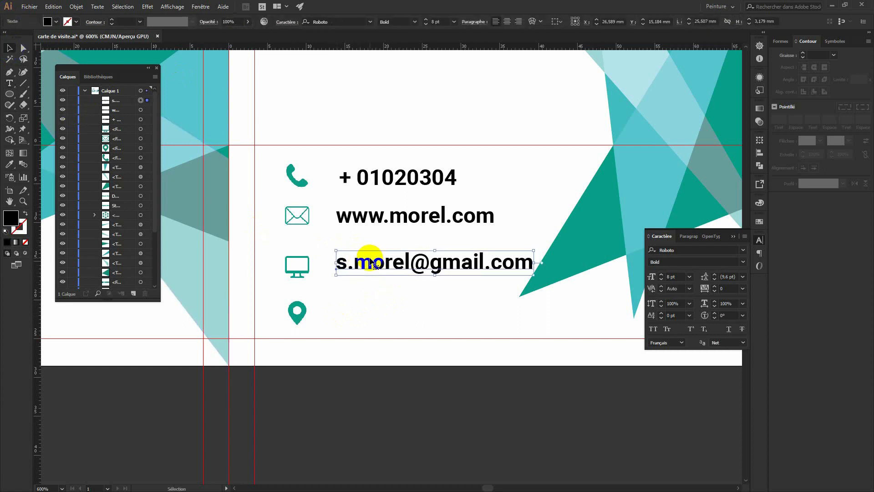
Duplicate the e-mail line beside the location pin and replace its text with the street address.
left_click_drag(371, 261, 371, 312)
double_click(371, 313)
key("ctrl+a")
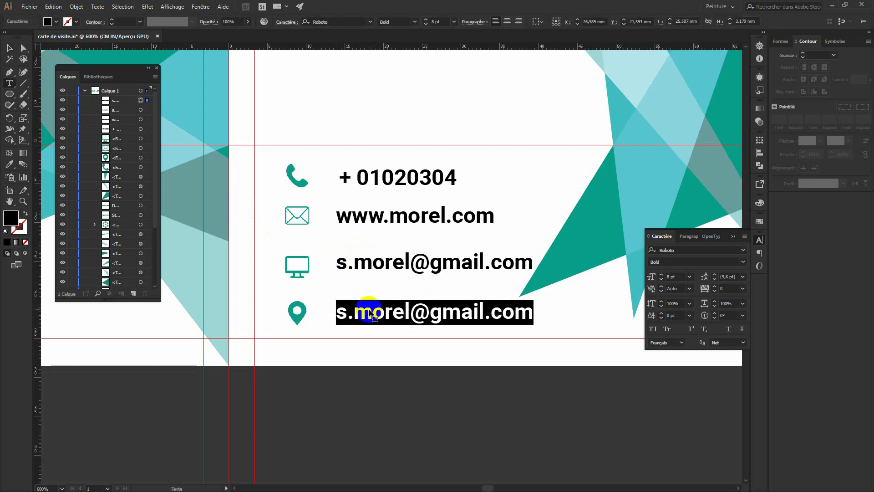
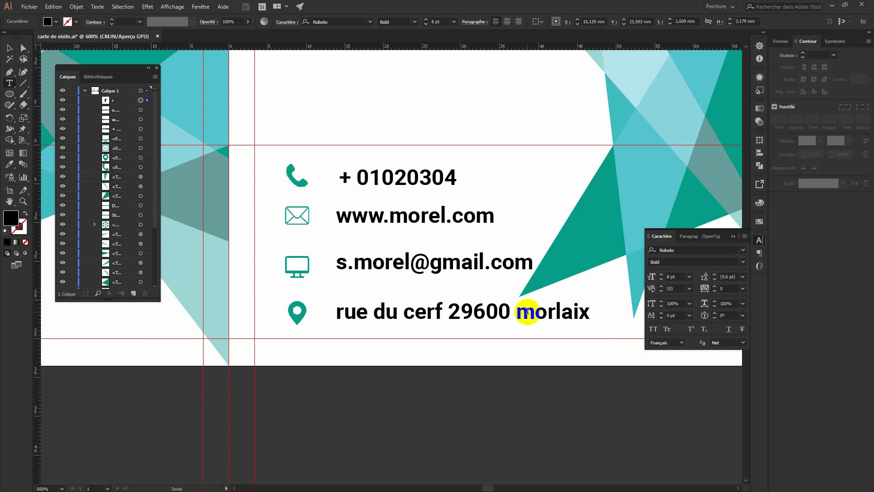
Capitalise the first letters of the street and town names in the address line.
left_click_drag(535, 313, 539, 313)
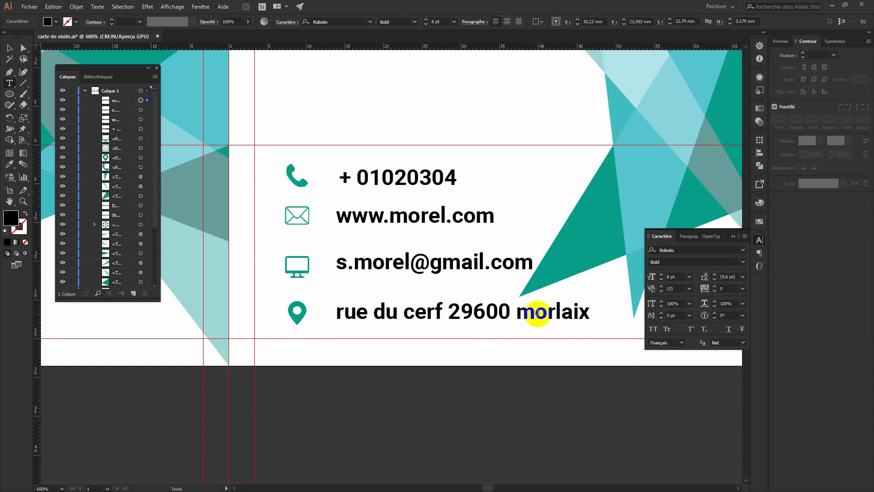
key("BackSpace")
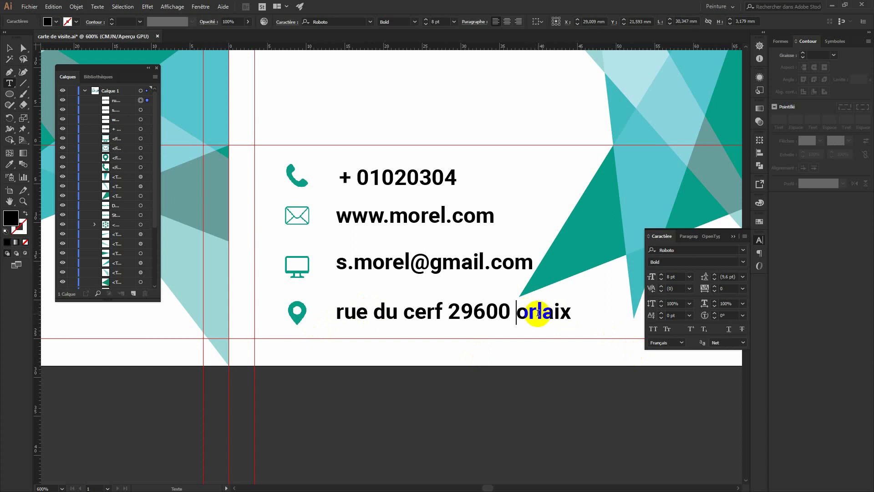
type("M")
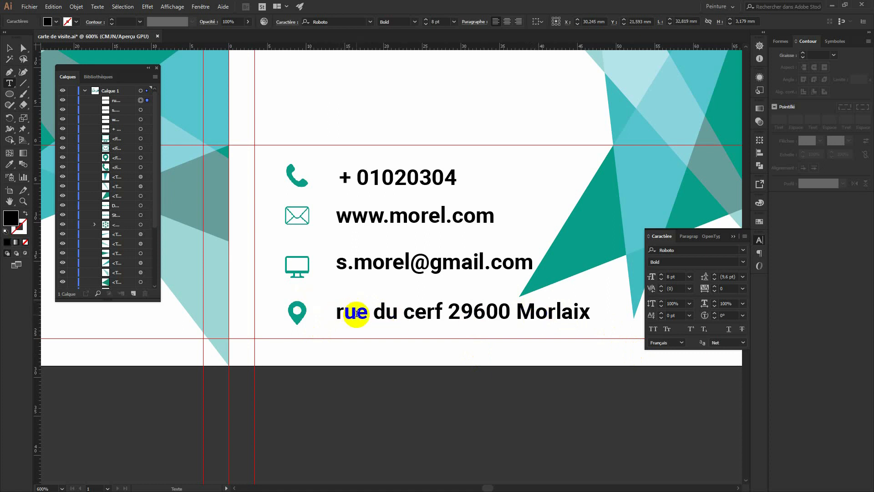
key("BackSpace")
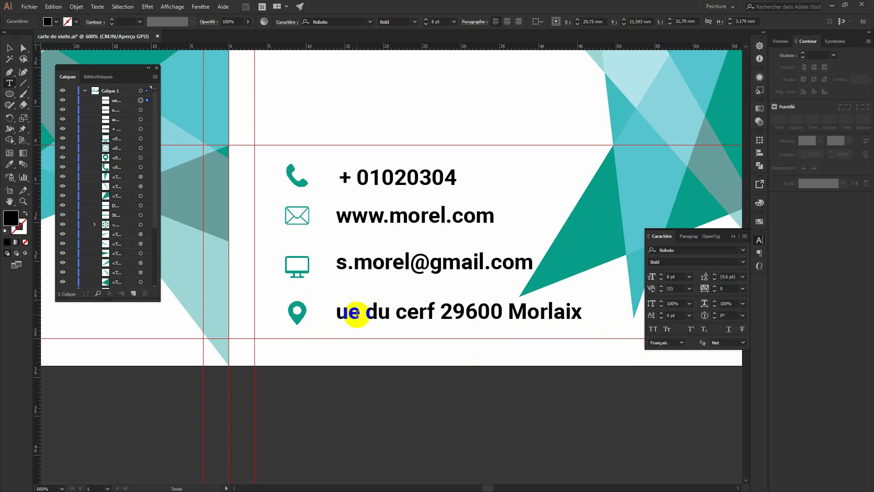
type("R")
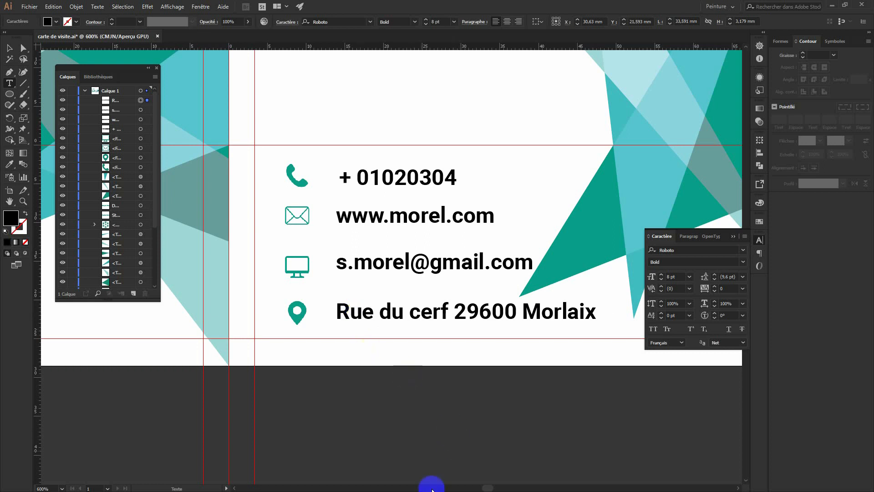
left_click(10, 48)
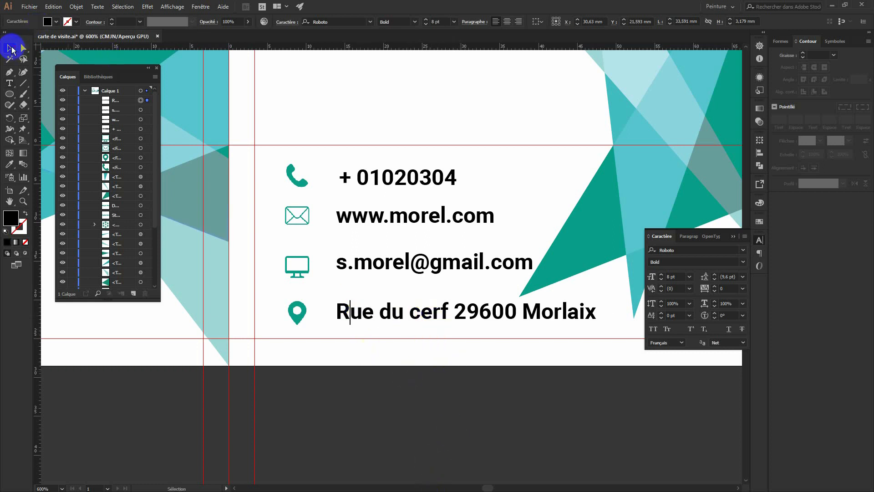
Select all four contact lines and scale them down together.
left_click(442, 260, "shift")
left_click(433, 217, "shift")
left_click(417, 181, "shift")
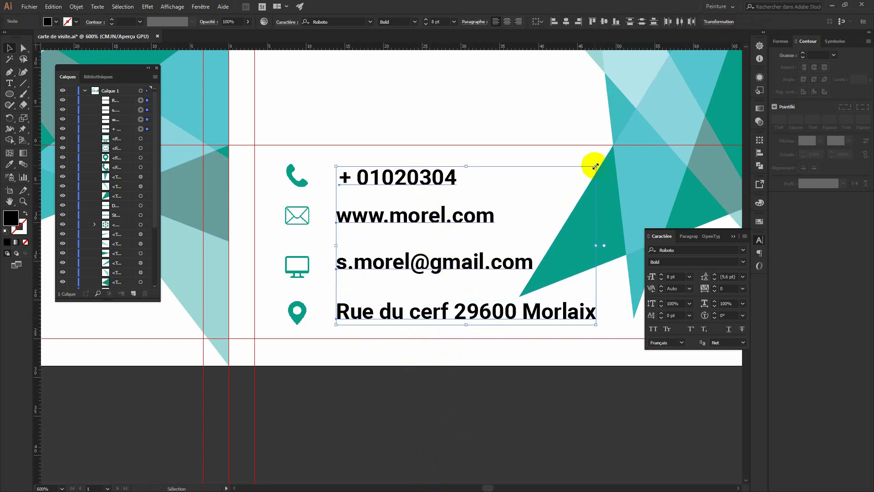
left_click_drag(595, 166, 542, 201)
left_click(544, 170)
Move the phone, website, e-mail and address lines up beside their icons.
left_click_drag(413, 208, 414, 186)
left_click_drag(386, 241, 388, 220)
mouse_move(388, 275)
left_mouse_down()
mouse_move(387, 255)
mouse_move(380, 266)
mouse_move(377, 260)
mouse_move(385, 263)
left_mouse_up()
left_click_drag(396, 313, 399, 302)
left_click(366, 261, "shift")
key("t")
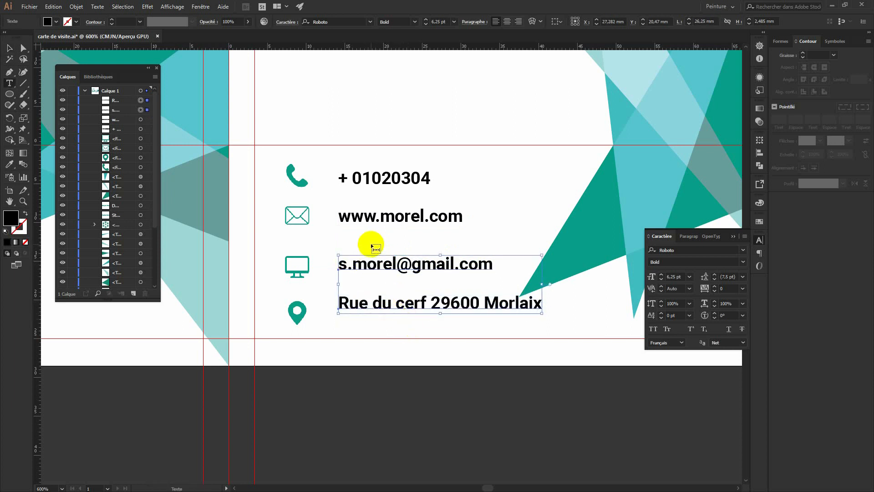
left_click(369, 220, "shift")
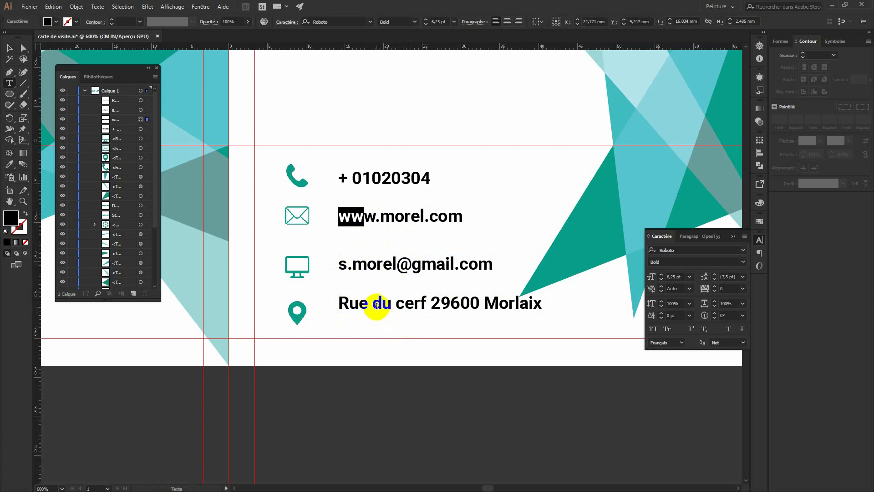
left_click(370, 305)
Select the four contact lines and align them along their left edges.
left_click(8, 49)
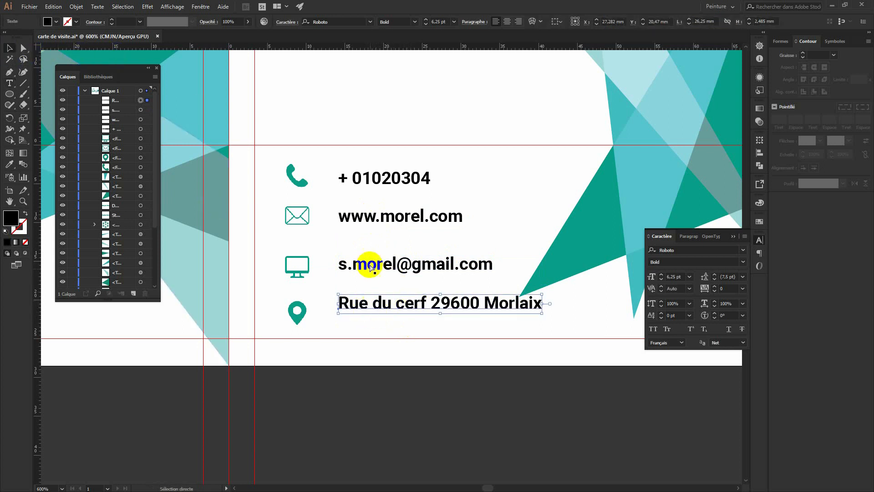
left_click(362, 264, "shift")
left_click(347, 220, "shift")
left_click(352, 177, "shift")
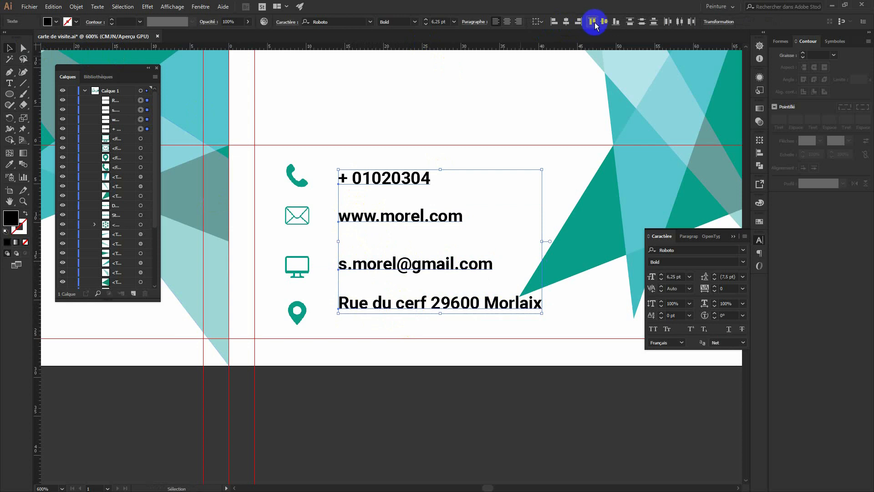
left_click(567, 24)
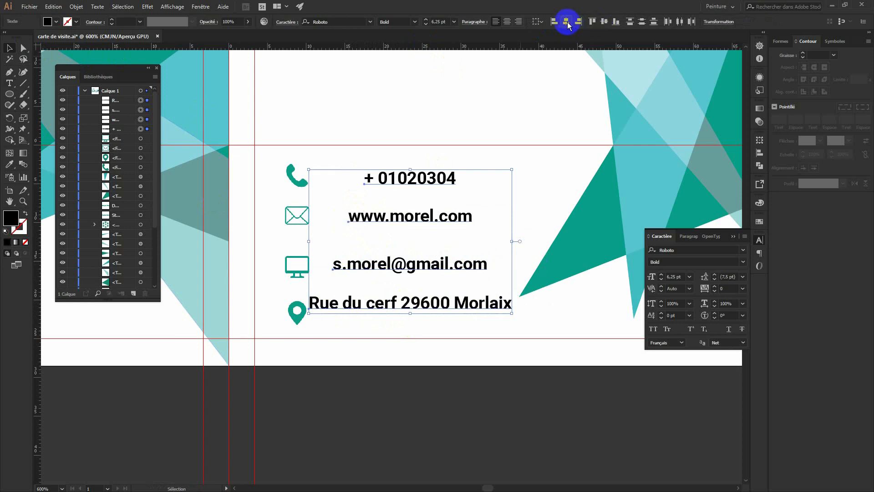
left_click(554, 22)
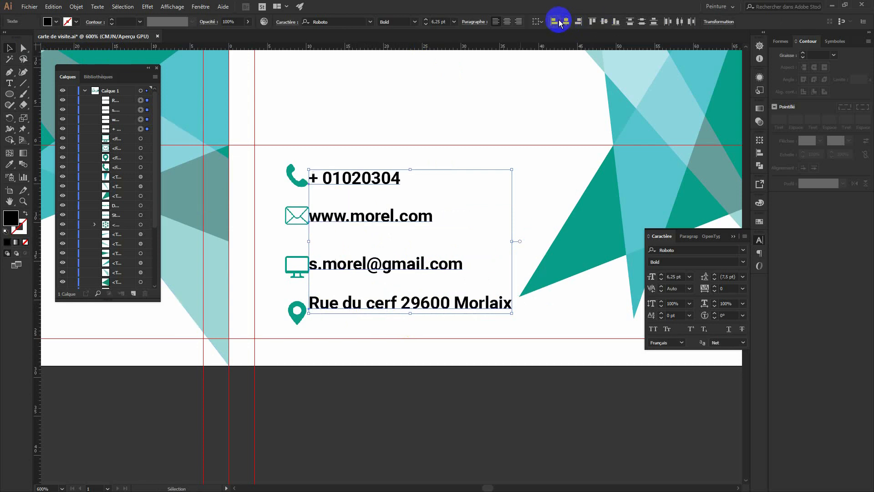
Shift the aligned text block right of the icons and nudge it into place.
left_click_drag(390, 182, 405, 178)
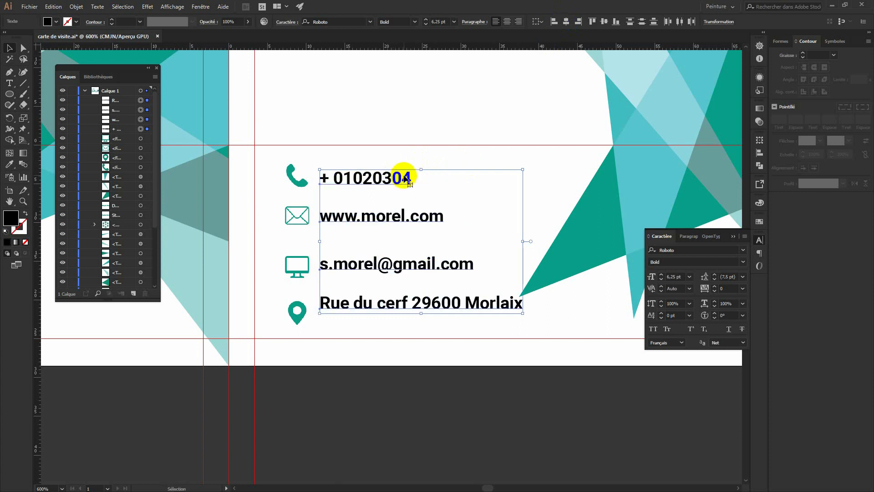
key("Down")
key("Down")
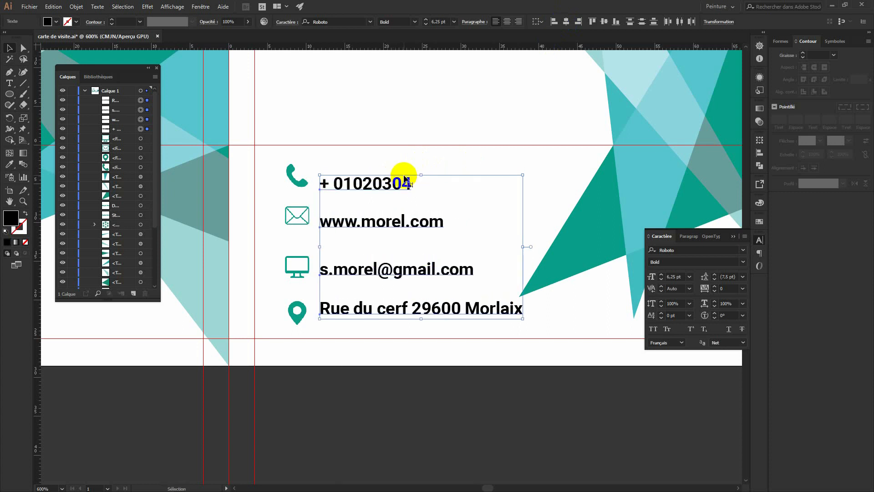
key("Right")
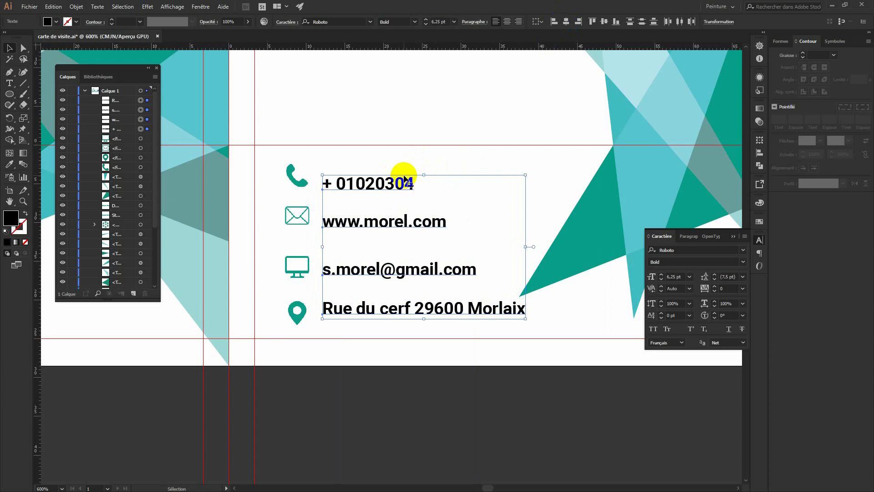
Nudge the e-mail and phone lines up and the address line down slightly.
left_click(457, 139)
left_click(400, 272)
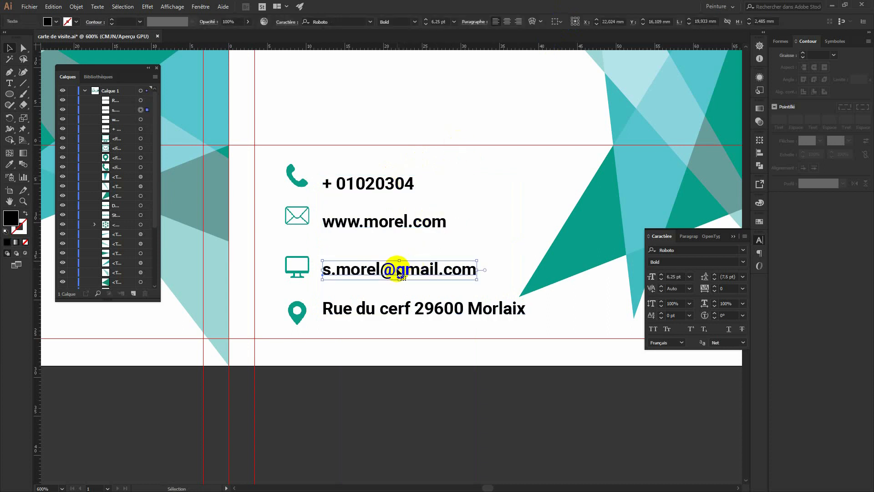
key("Up")
key("Up")
left_click(389, 181)
key("Up")
key("Up")
left_click(386, 313)
key("Down")
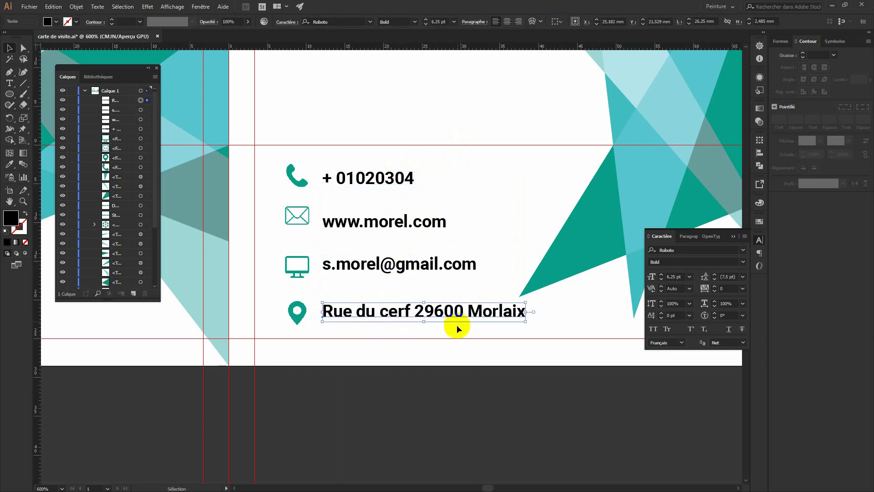
Colour all four contact lines with the triangle's teal using the Eyedropper.
left_click(359, 266, "shift")
left_click(355, 230, "shift")
left_click(348, 181, "shift")
key("i")
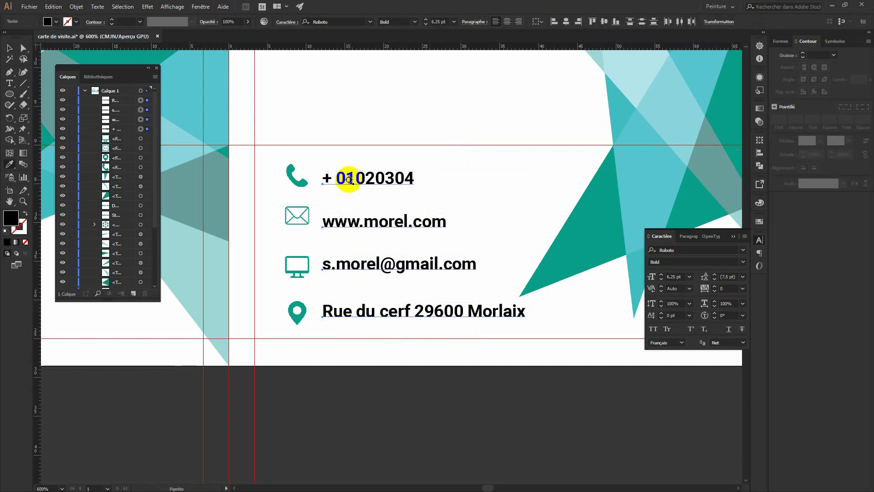
left_click(588, 221)
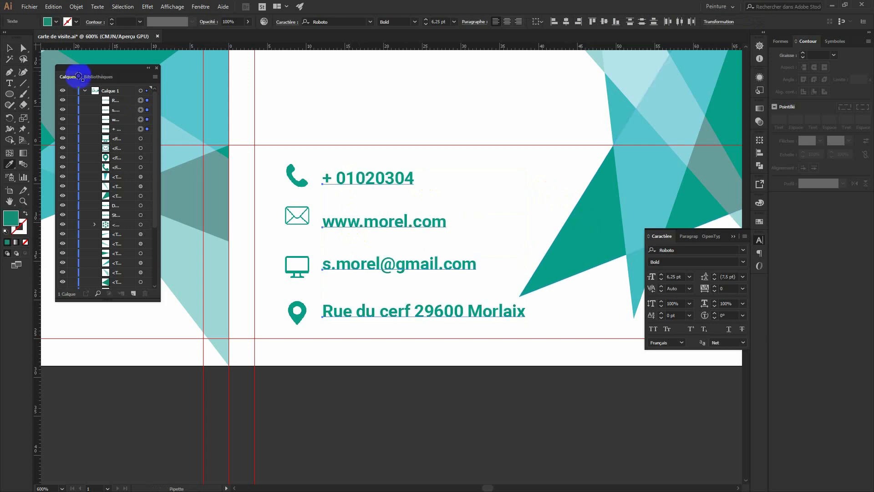
left_click(10, 48)
left_click(584, 282)
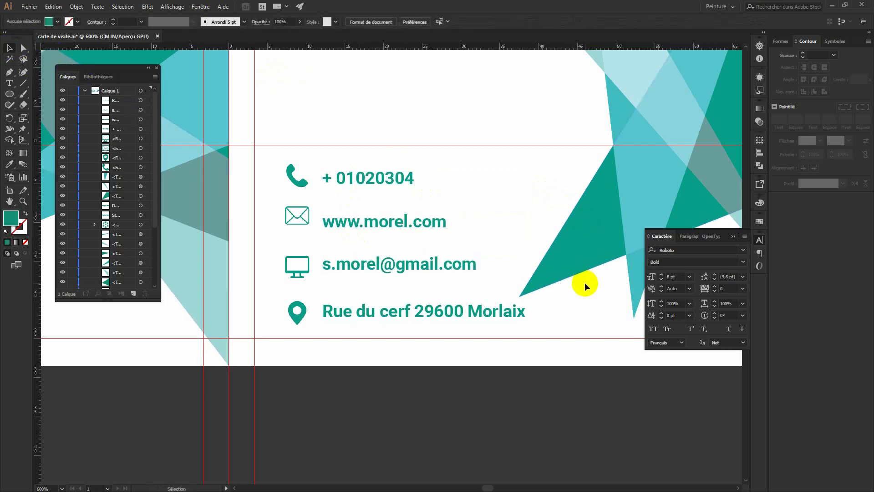
key("ctrl+minus")
key("ctrl+minus")
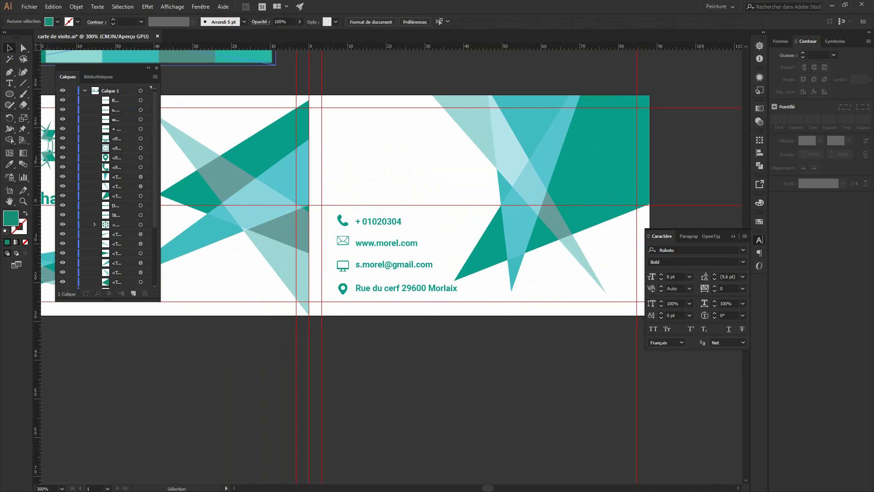
Place the QR code PNG on the card as a small square above the contact lines.
left_click_drag(873, 152, 448, 209)
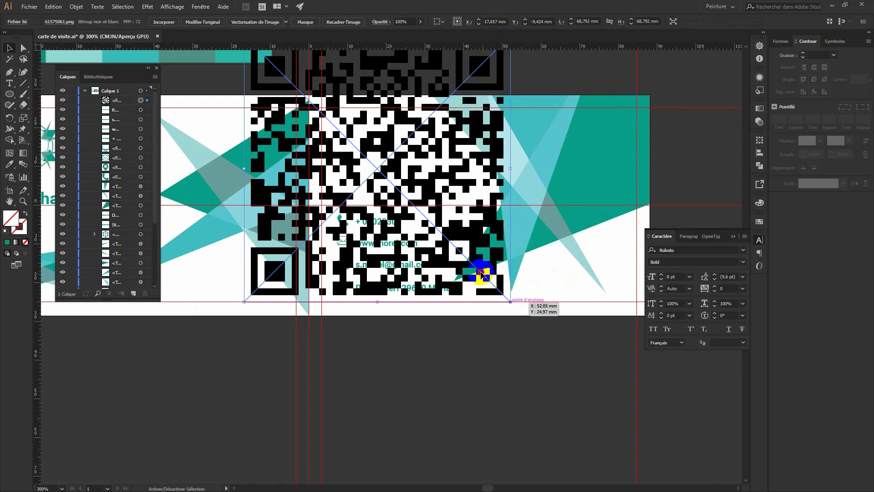
left_click_drag(509, 302, 382, 146)
left_click_drag(416, 115, 370, 139)
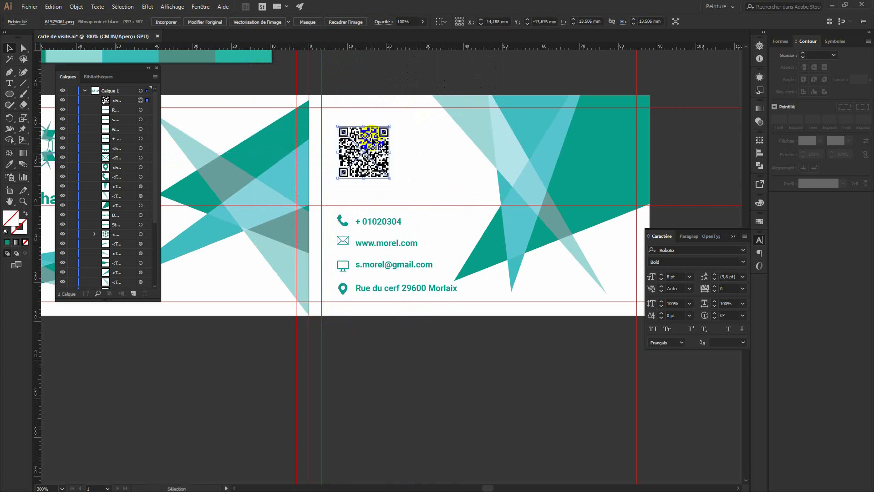
scroll(372, 141, "up", 6)
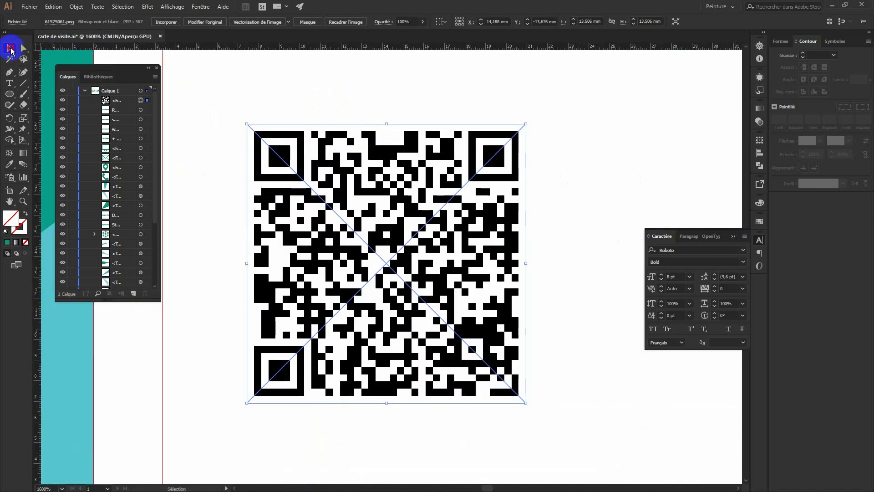
Draw a tiny rectangle at the QR code's top and fill it black from the code.
left_click_drag(9, 93, 50, 91)
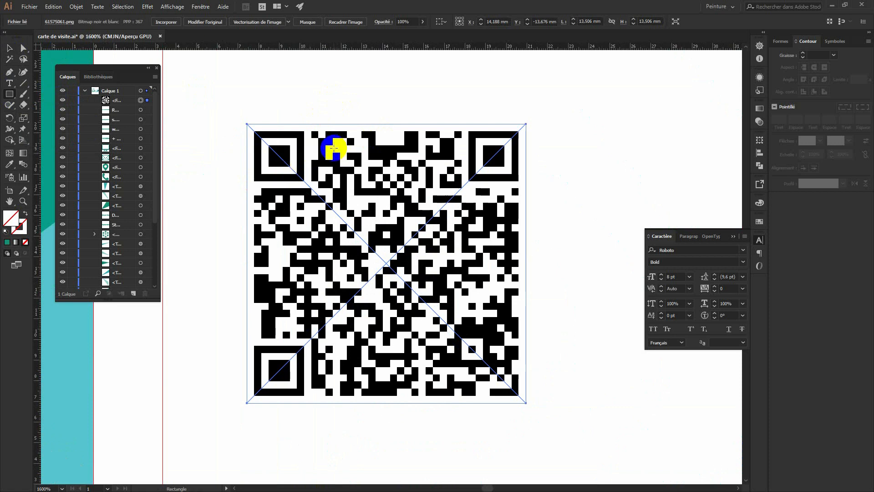
left_click_drag(334, 148, 356, 152)
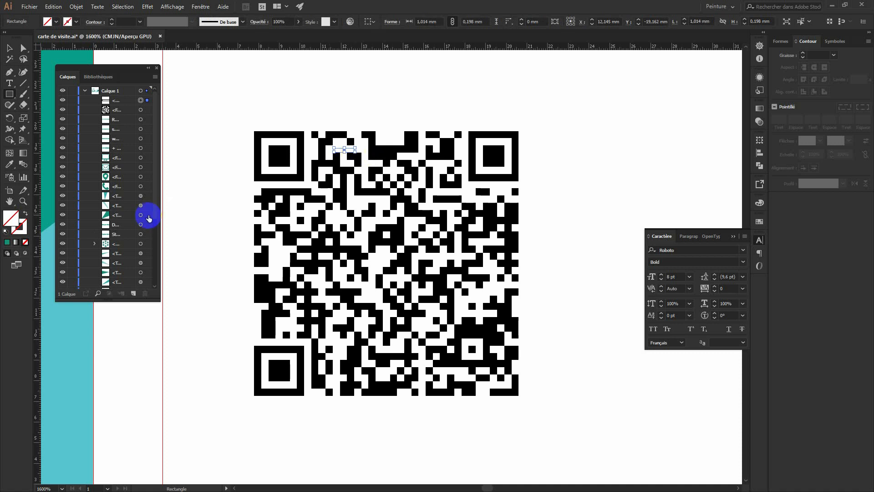
key("i")
left_click(476, 135)
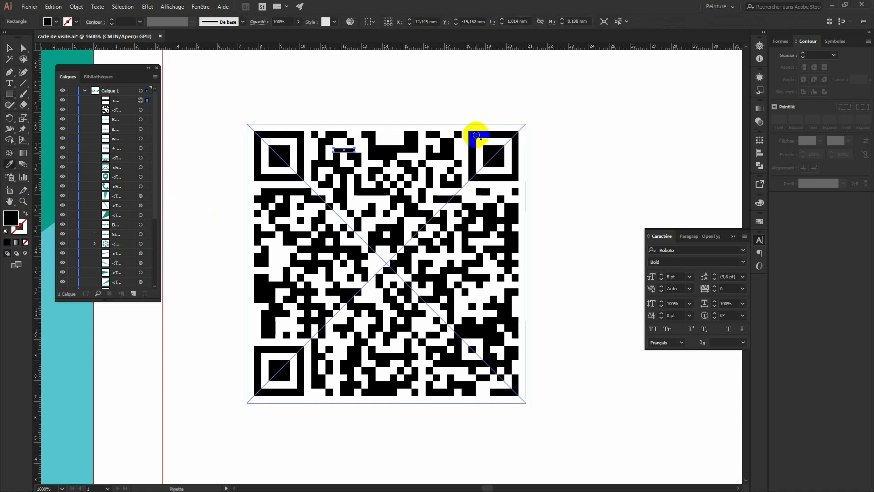
left_click(10, 47)
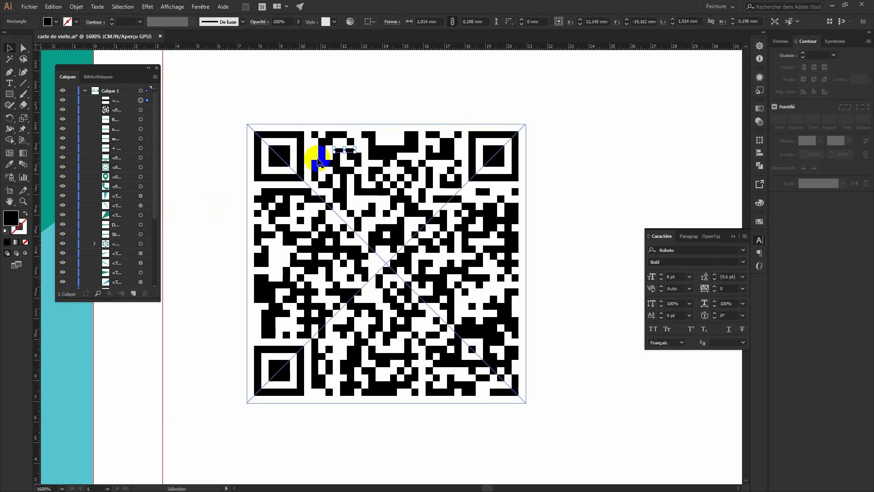
key("Left")
left_click(319, 162)
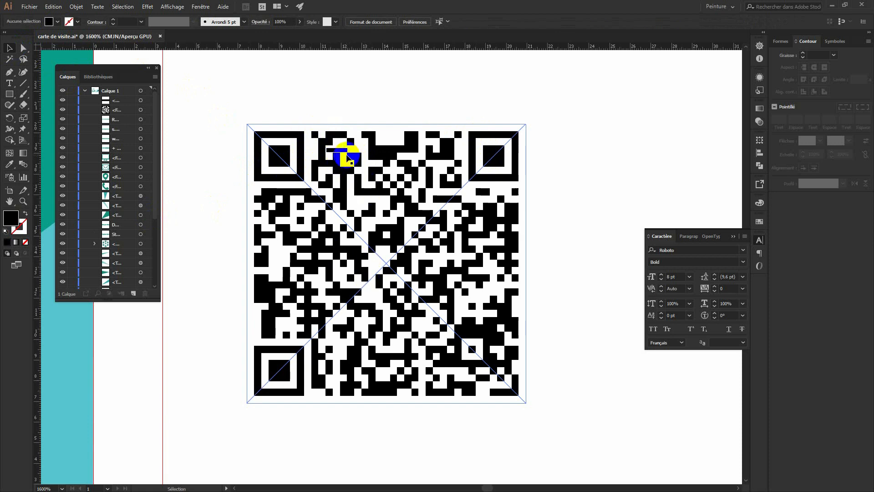
Make the tiny black patch slightly taller and rotate it to near vertical.
left_click(341, 152)
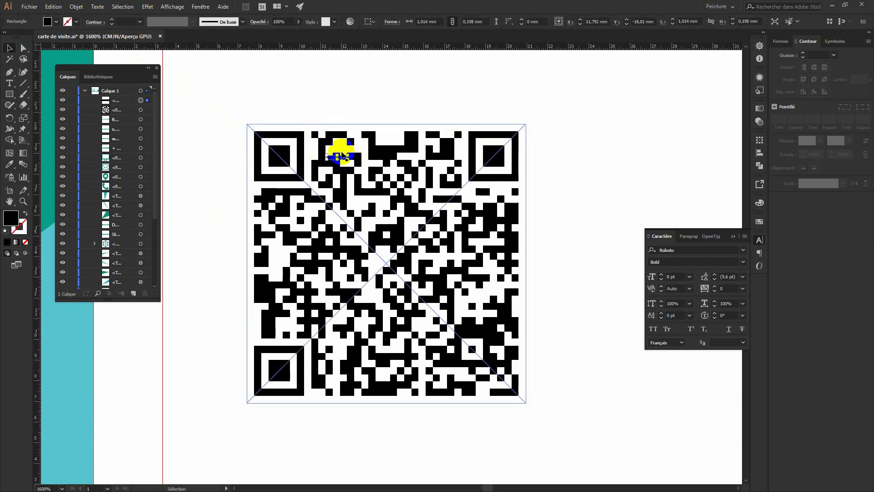
key("Down")
key("Up")
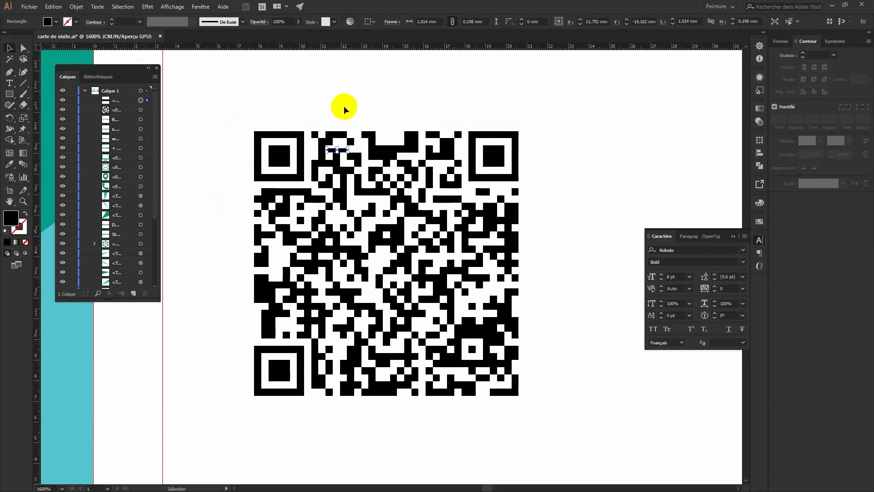
left_click(350, 107)
left_click(337, 151)
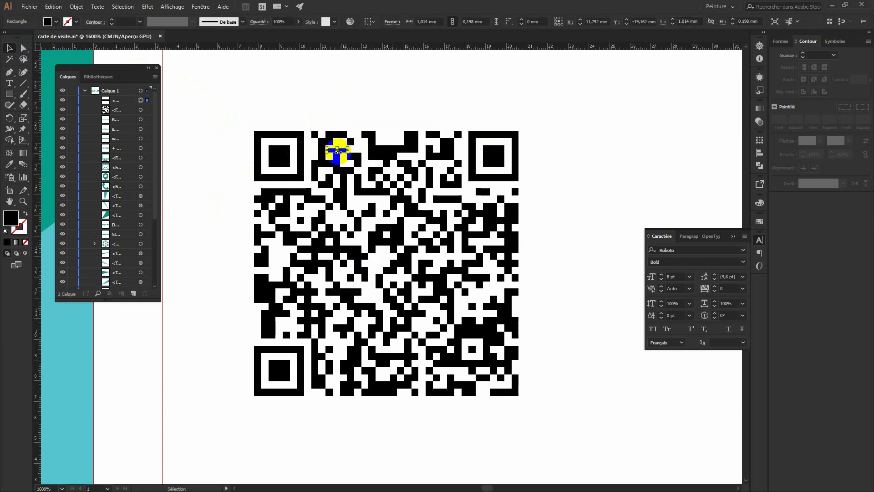
left_click_drag(337, 150, 338, 148)
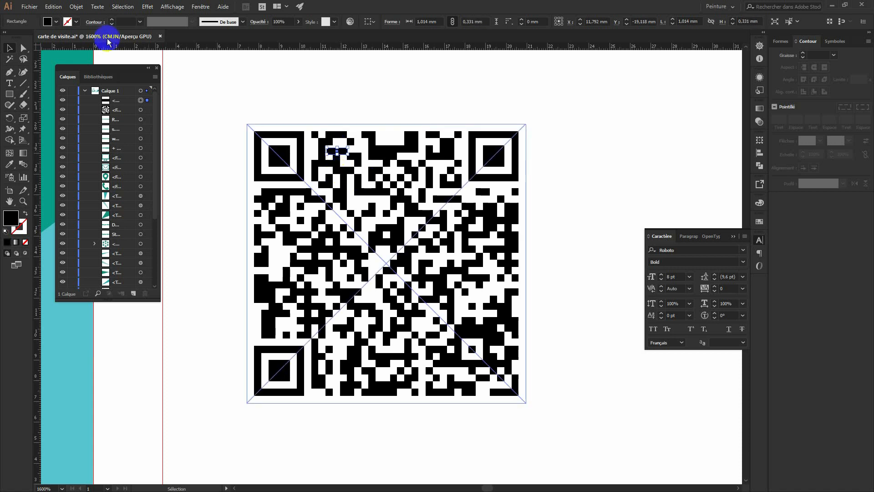
left_click(340, 151)
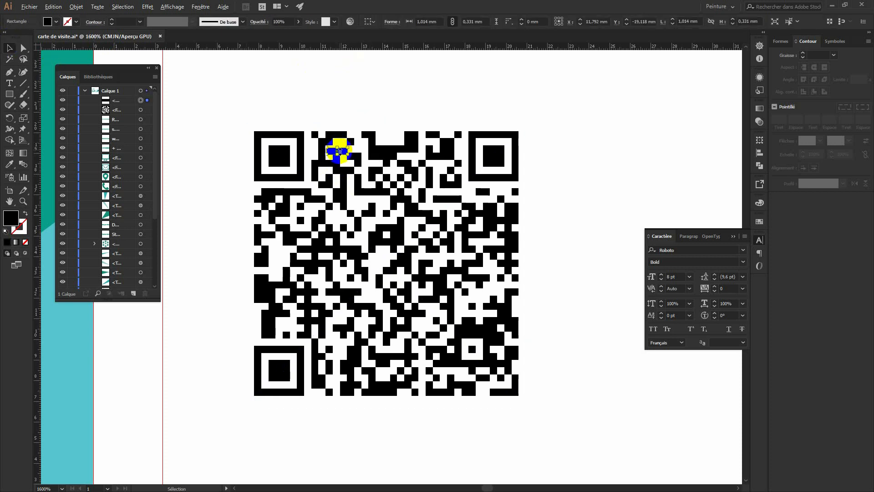
left_click_drag(340, 153, 342, 154)
left_click(315, 109)
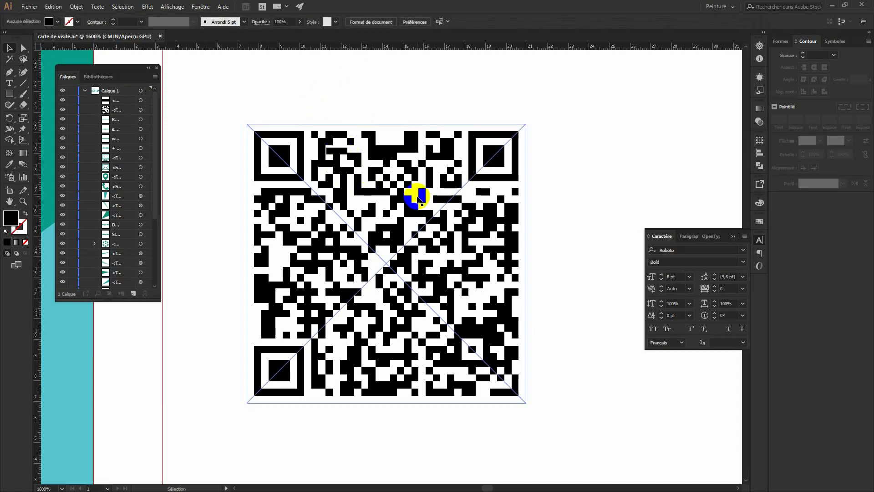
Recolour the QR code and its patch with the card's dark teal using the Eyedropper.
scroll(418, 199, "down", 2, "alt")
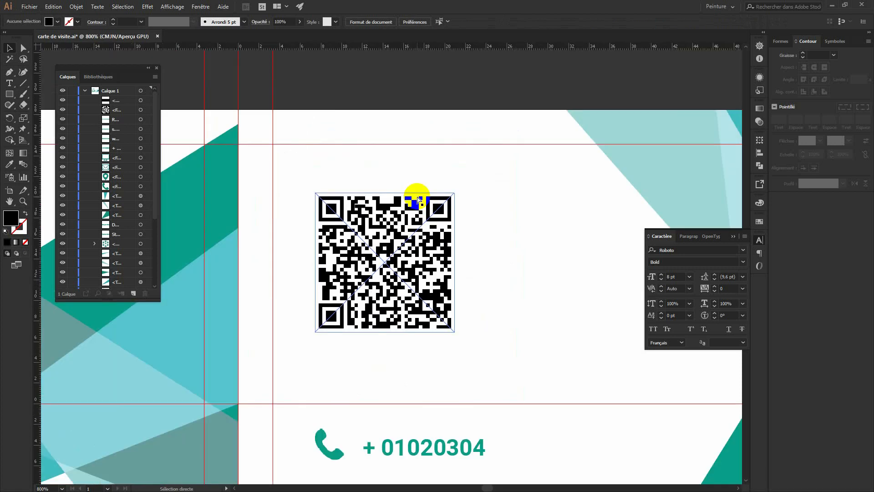
scroll(418, 199, "down", 1, "alt")
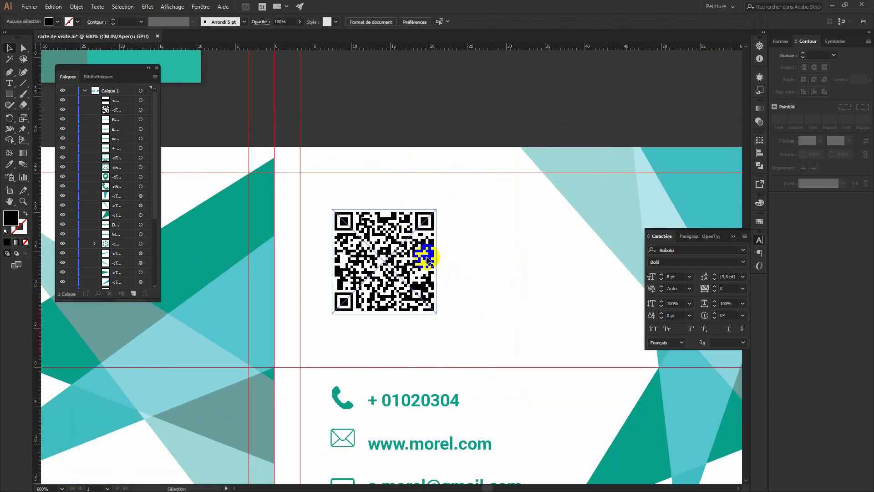
left_click_drag(444, 322, 323, 203)
key("i")
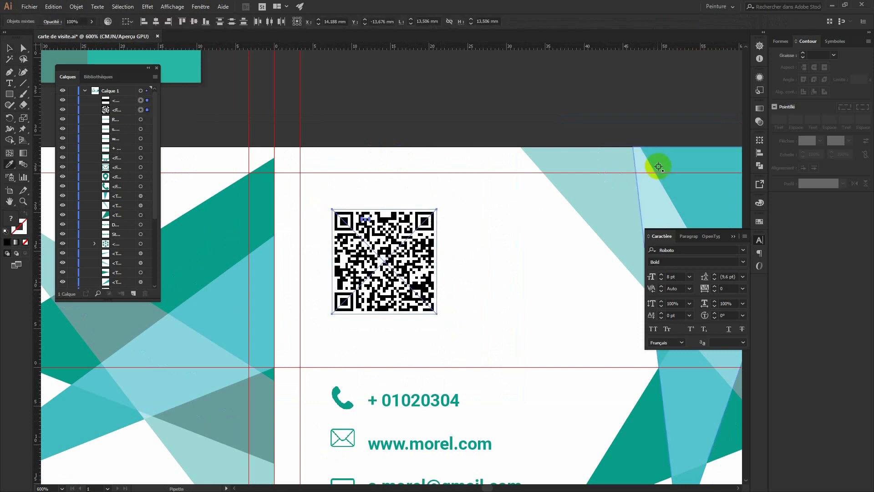
left_click(650, 413)
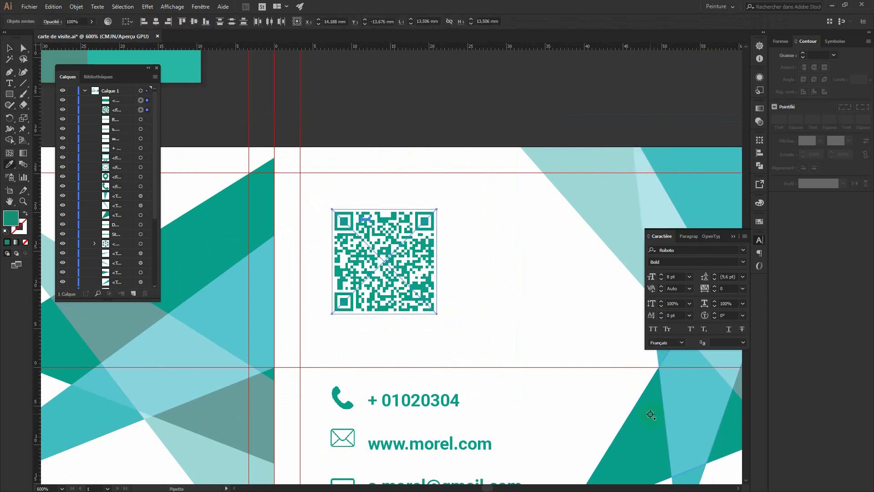
left_click(8, 49)
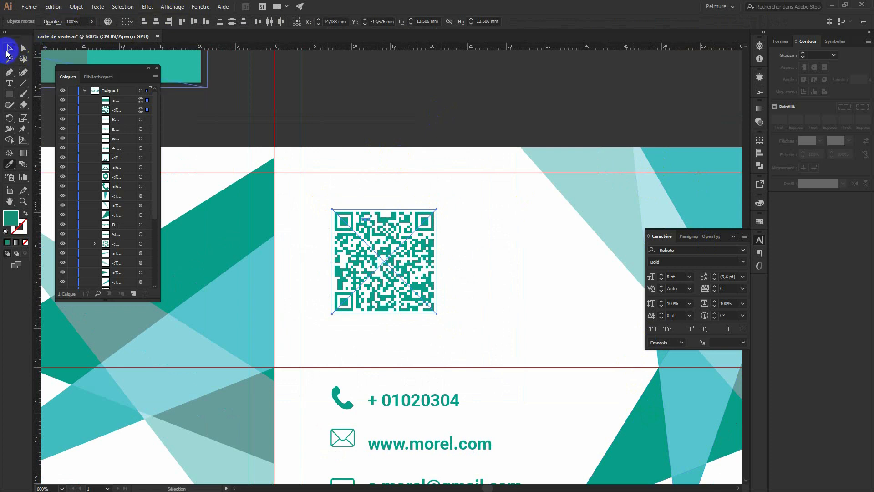
left_click(518, 108)
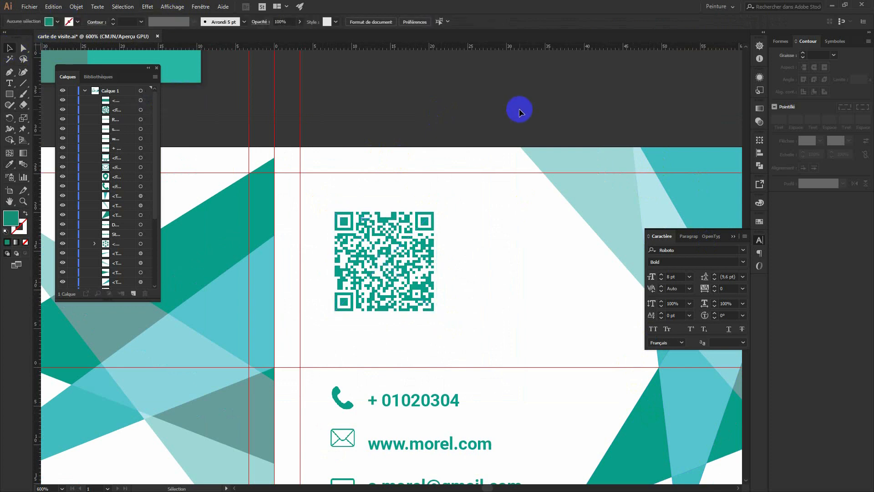
key("ctrl+minus")
key("ctrl+minus")
key("ctrl+minus")
Draw a rectangle over the card's front half and fill it with a linear gradient.
left_click_drag(458, 191, 513, 177)
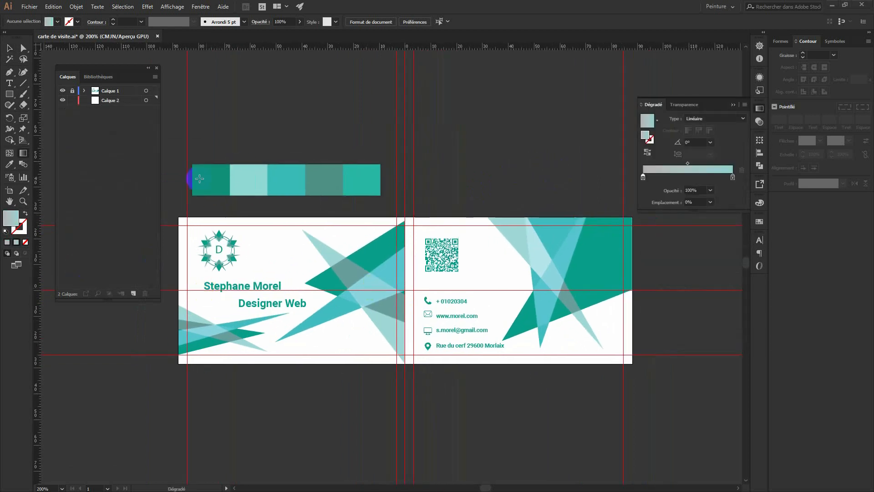
left_click(9, 94)
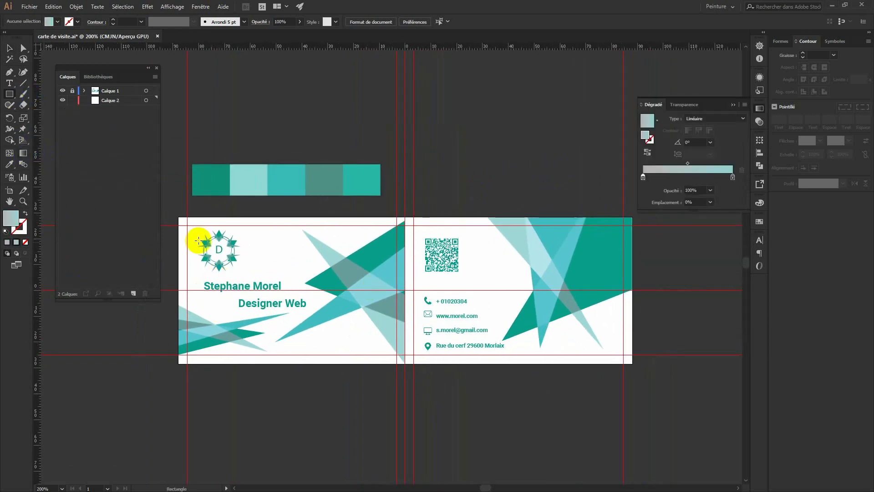
left_click_drag(178, 219, 406, 364)
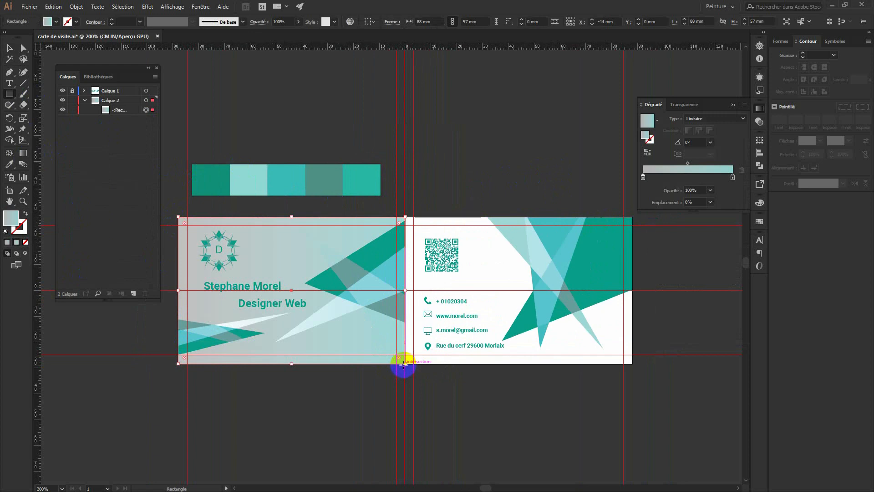
left_click(648, 121)
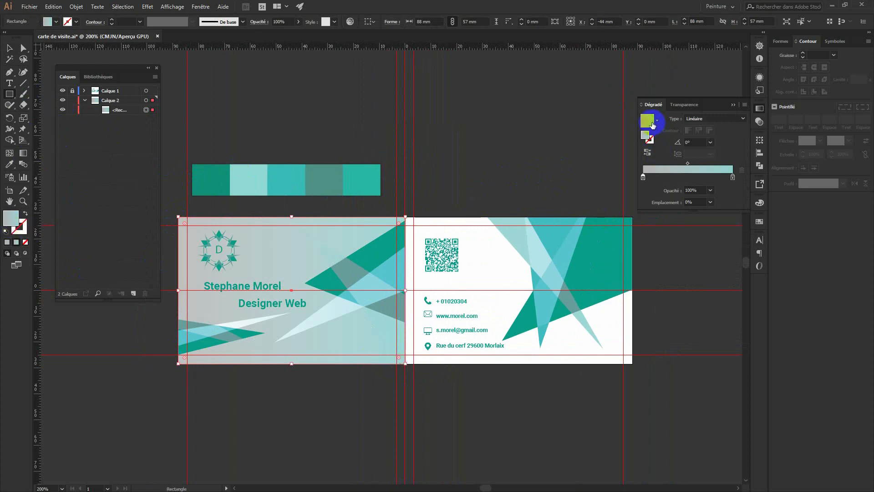
left_click_drag(650, 123, 242, 181)
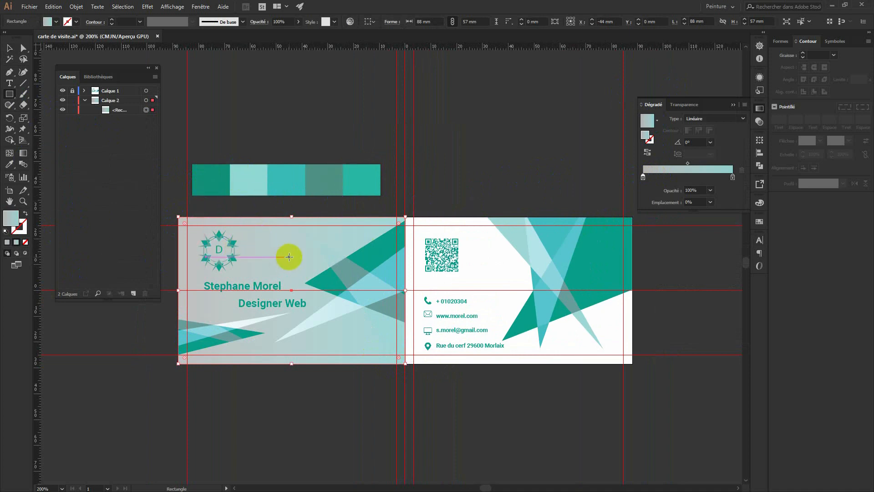
left_click(9, 48)
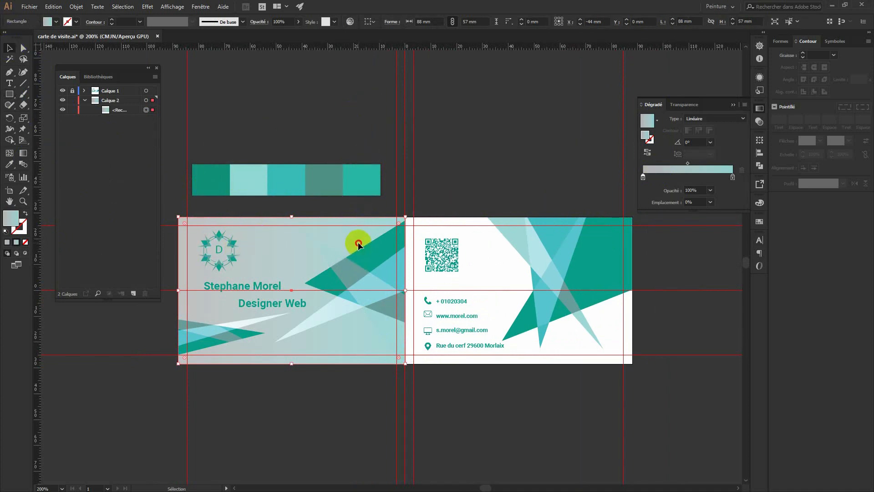
Change the gradient's right stop to a brighter teal-green swatch.
double_click(733, 177)
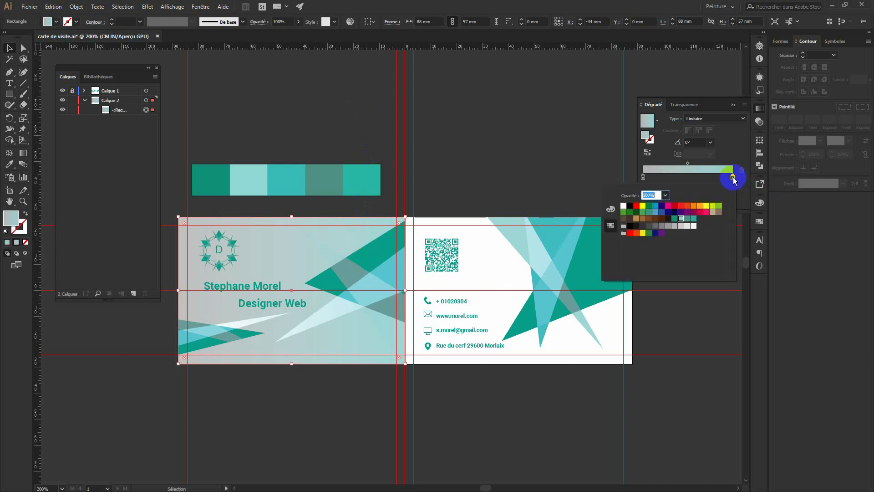
left_click(675, 219)
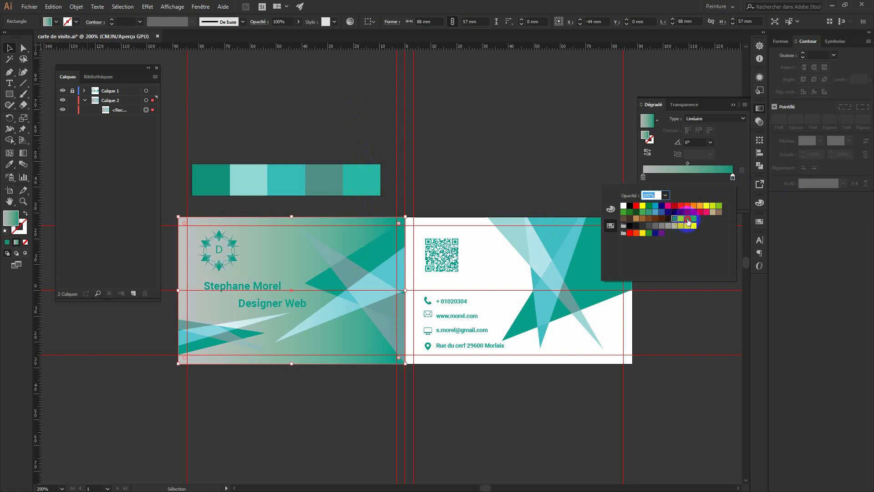
left_click(687, 220)
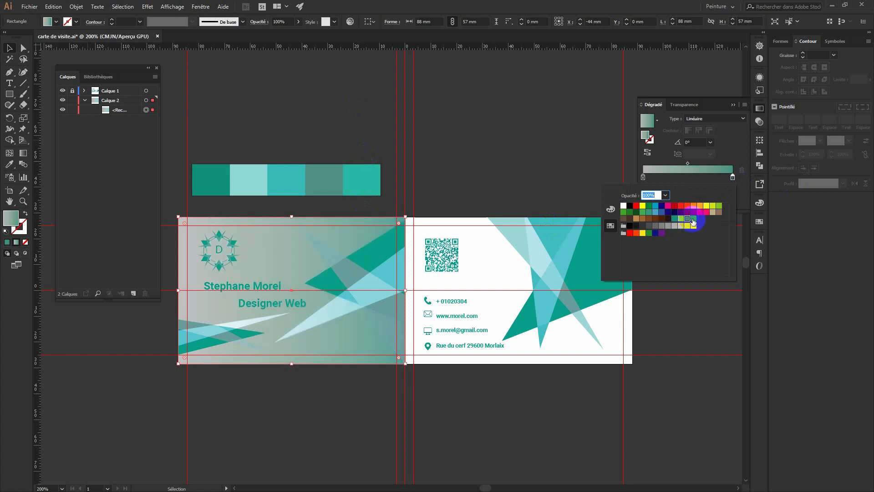
left_click(693, 219)
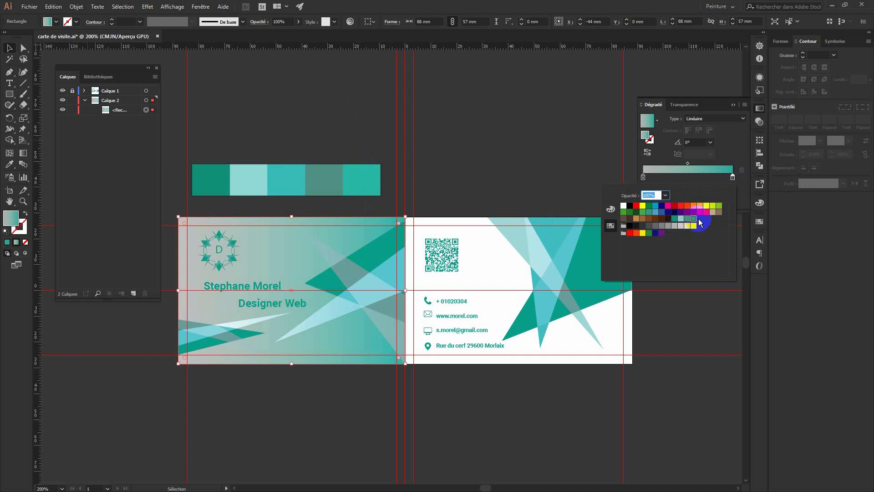
left_click(522, 195)
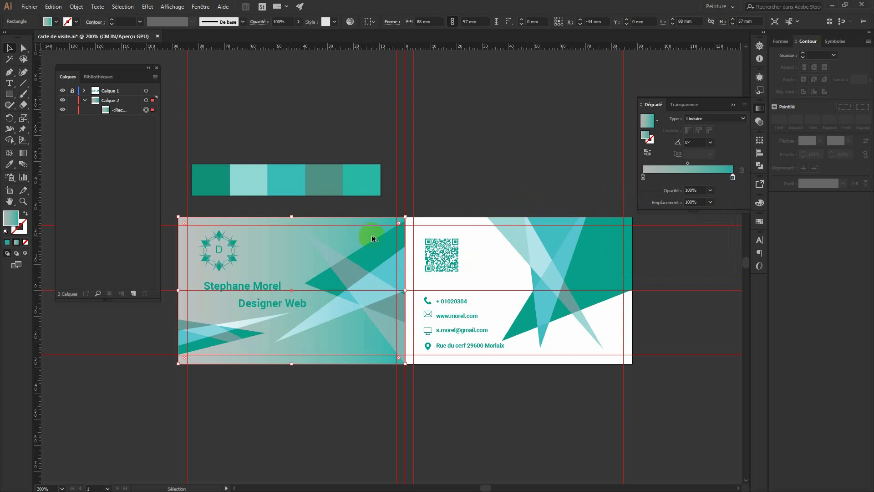
Alt-drag a copy of the gradient rectangle onto the card's back half, then close the Gradient panel at 300% zoom.
left_click_drag(364, 239, 593, 240)
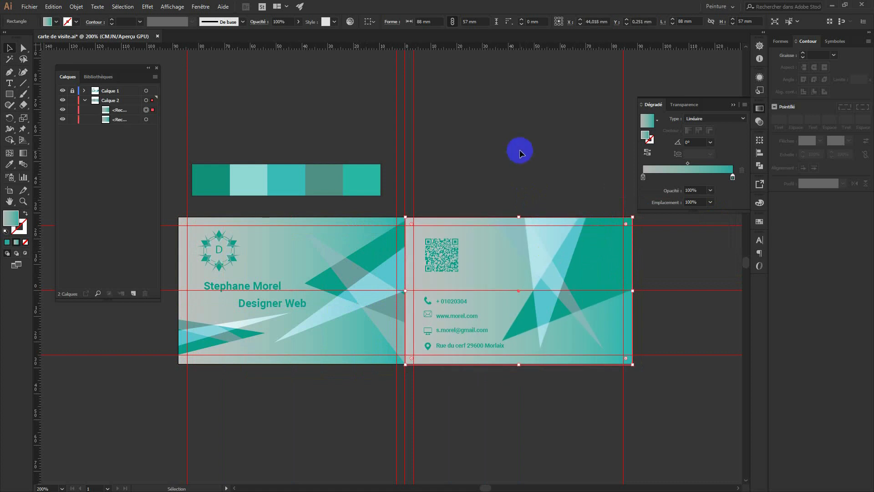
left_click(520, 149)
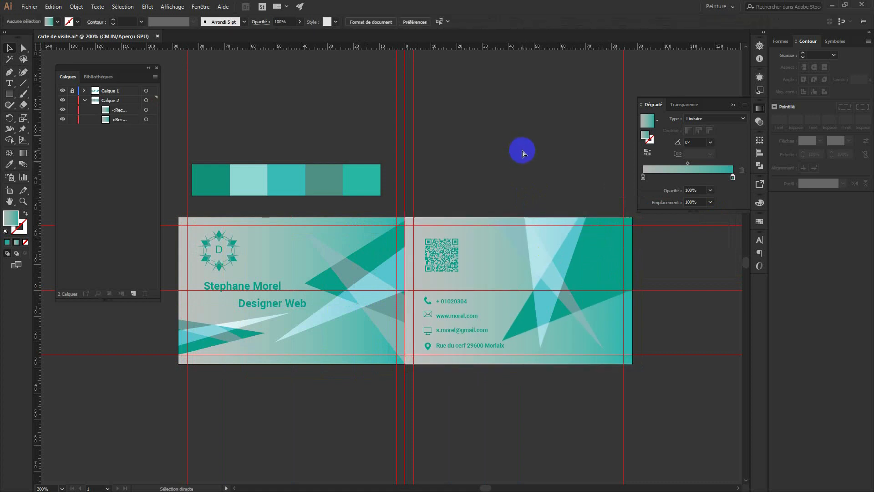
key("ctrl+plus")
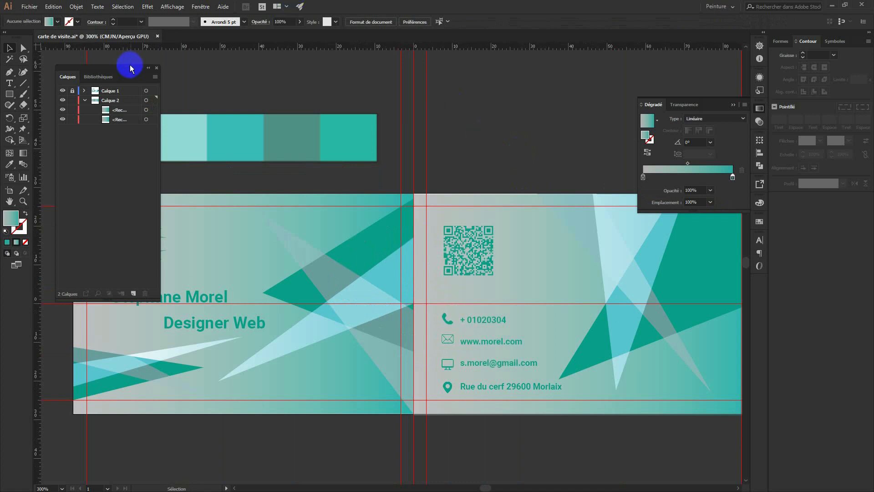
left_click_drag(121, 73, 873, 130)
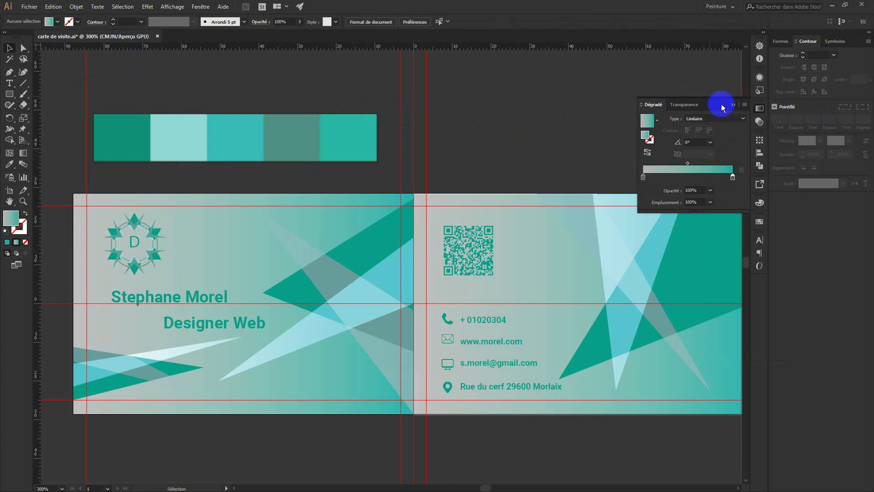
left_click(740, 100)
key("ctrl+minus")
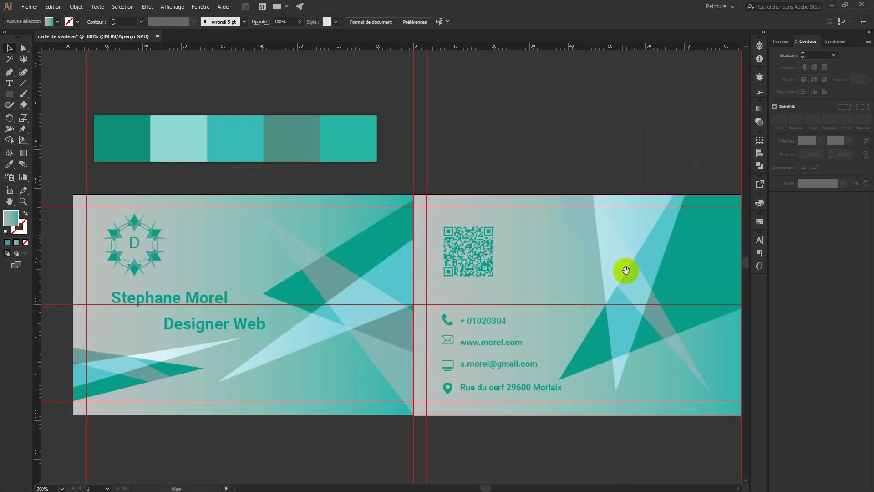
key("ctrl+plus")
left_click_drag(618, 265, 612, 264)
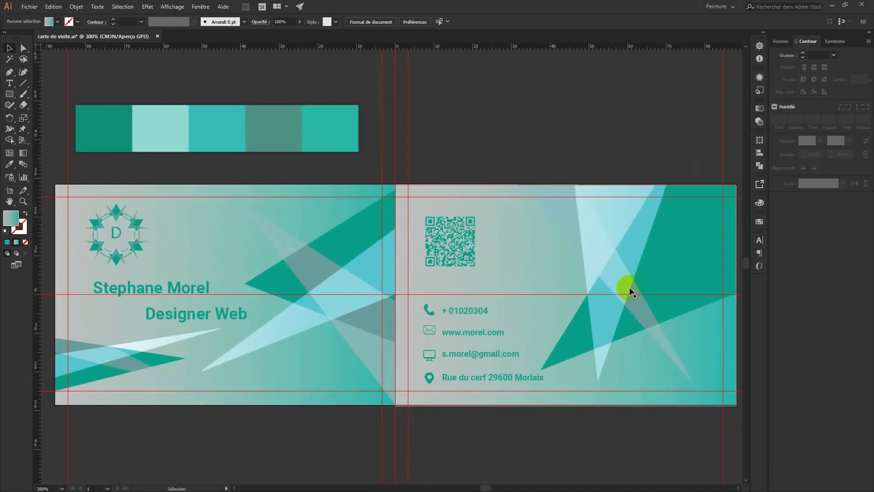
Draw a thin strip along the card's top edge filled with white FFFFFF.
left_click(9, 93)
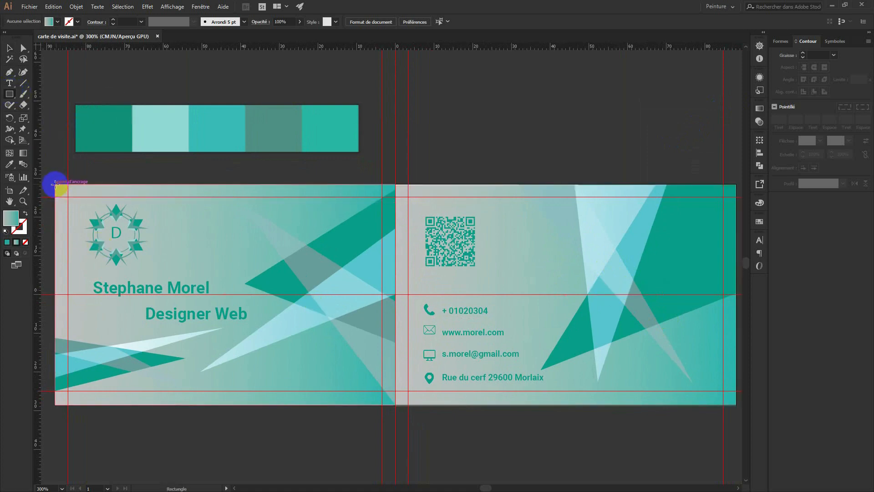
mouse_move(55, 184)
left_mouse_down()
mouse_move(254, 200)
mouse_move(615, 205)
mouse_move(737, 197)
left_mouse_up()
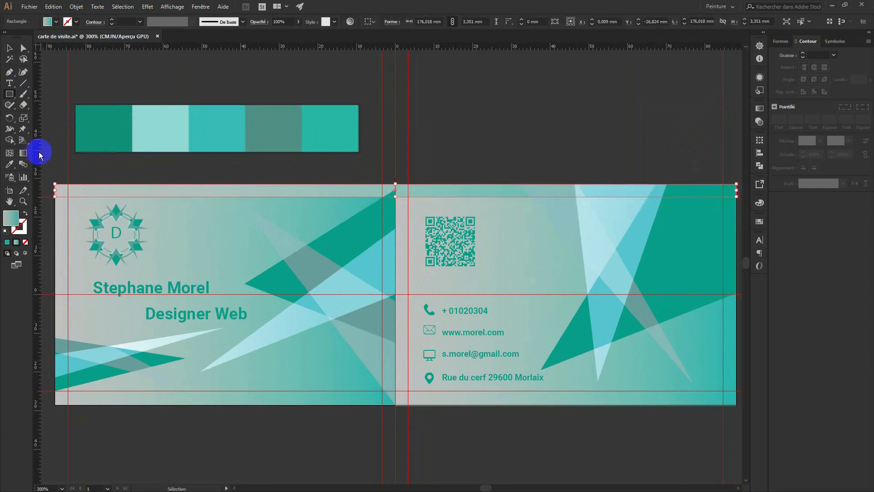
double_click(13, 219)
left_click_drag(321, 189, 311, 181)
left_click(531, 191)
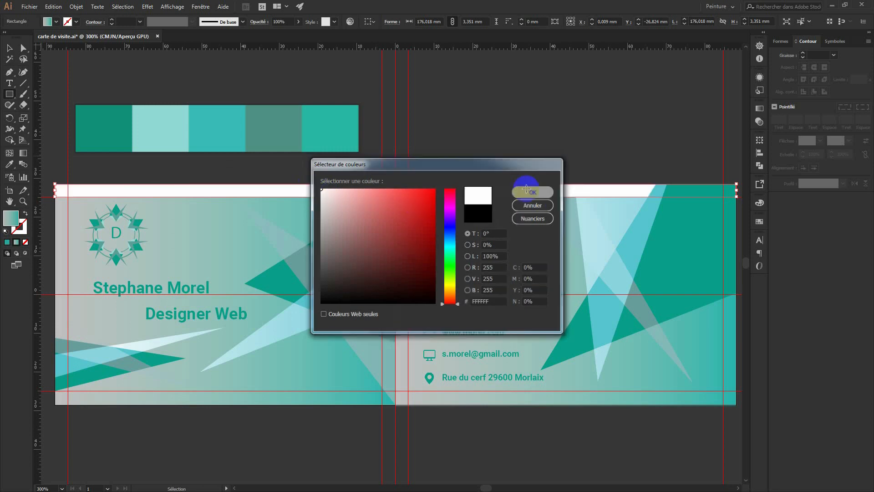
Bring the white strip in front of the triangles with Bring to Front.
left_click(10, 48)
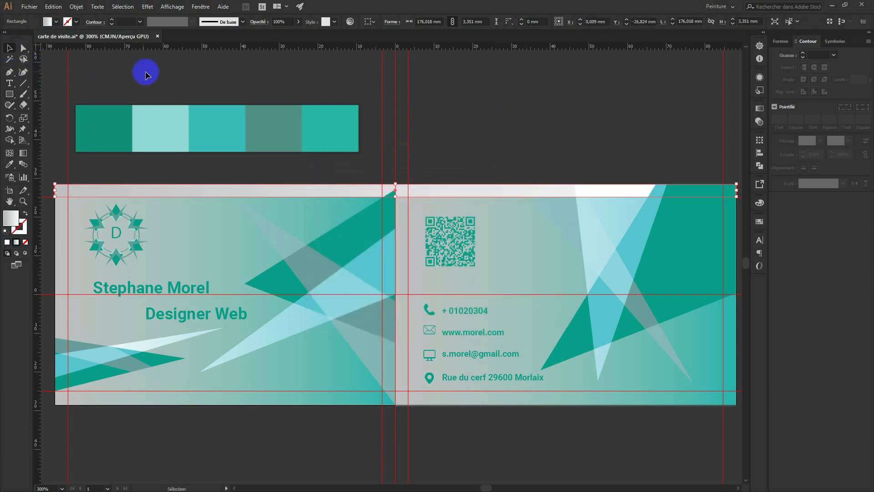
left_click(369, 209)
left_click(441, 192)
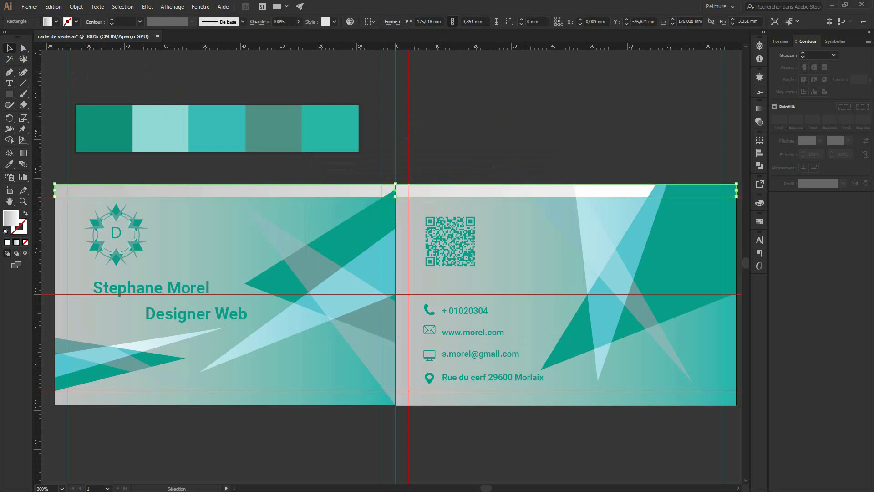
key("ctrl+shift+]")
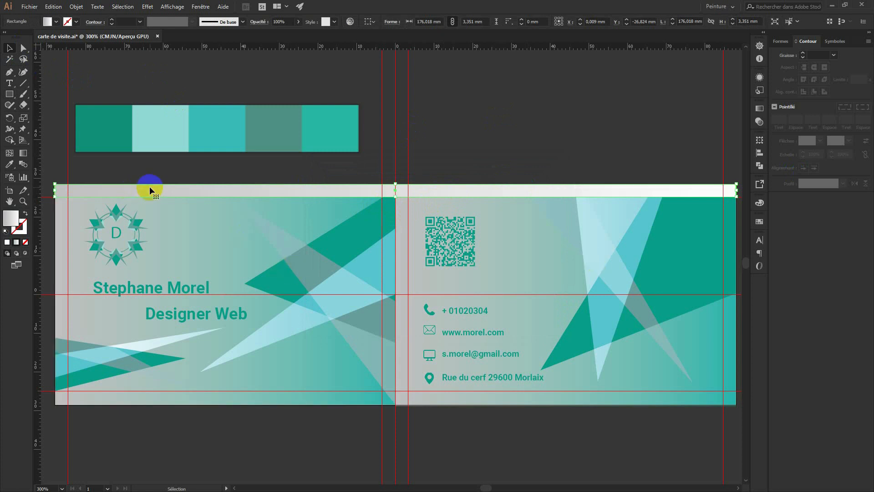
Delete the white strip along the card's top so the gradients reach the top edge.
left_click(10, 219)
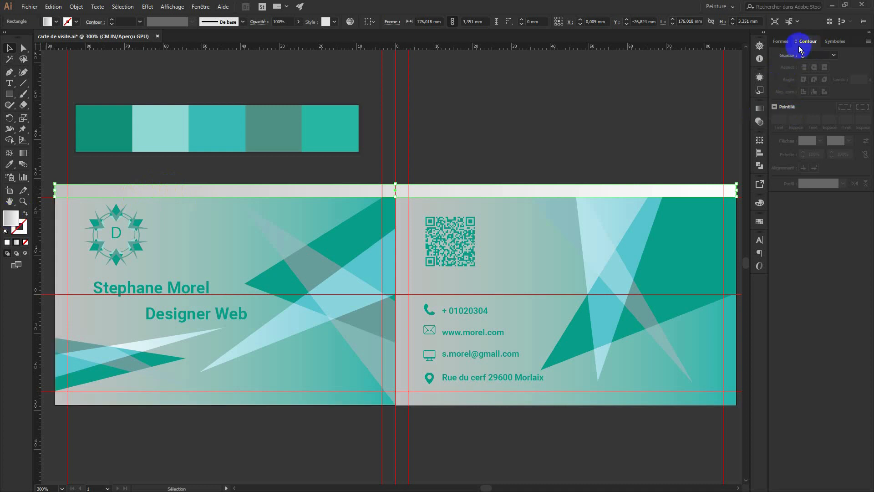
left_click(780, 41)
left_click(815, 42)
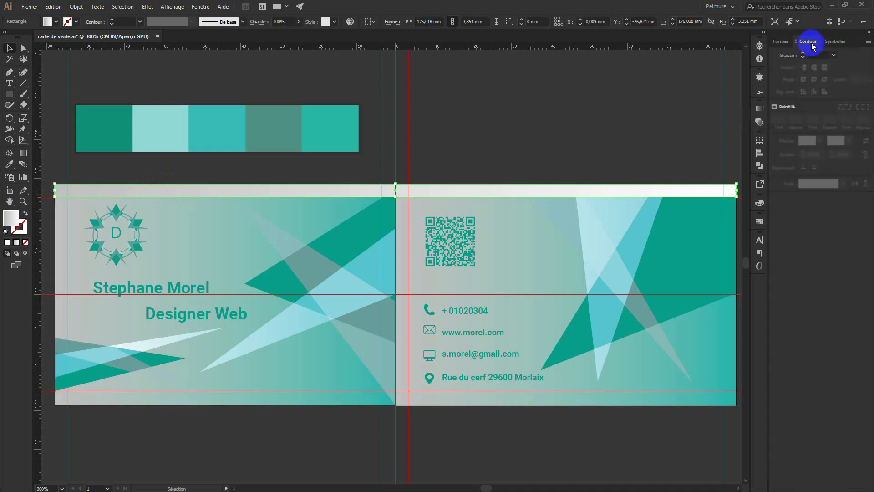
left_click(759, 108)
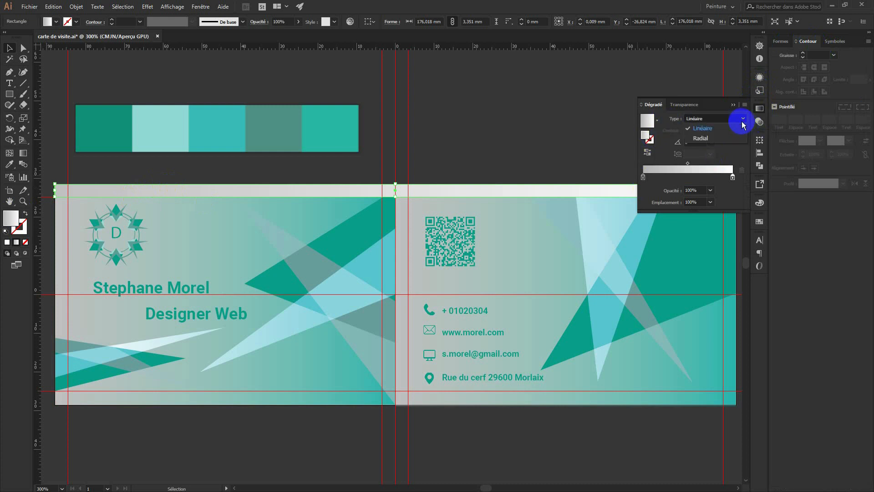
left_click(683, 104)
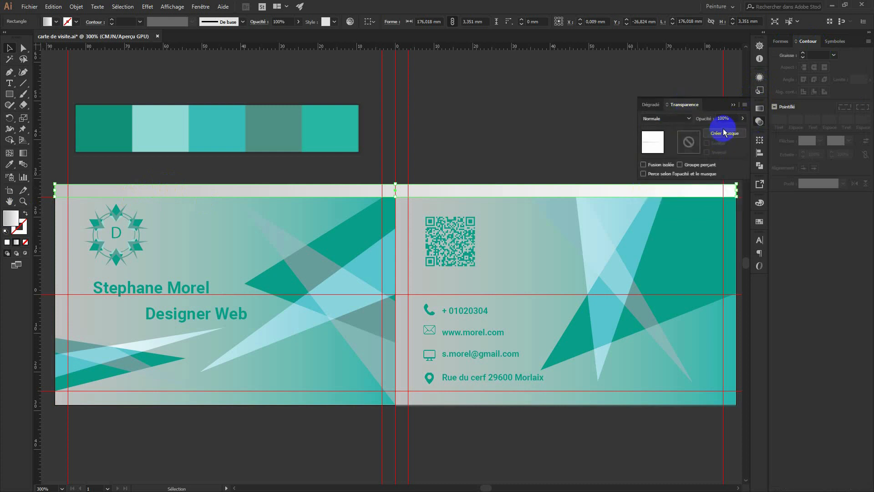
left_click(459, 155)
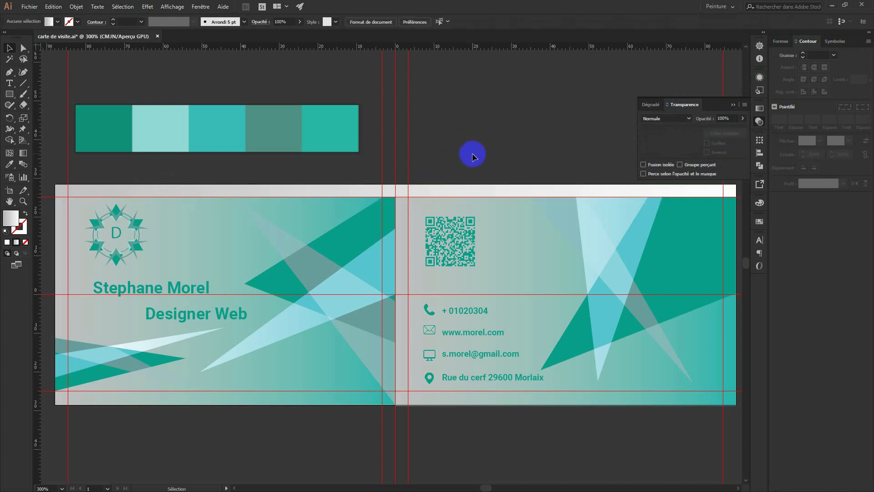
left_click(459, 194)
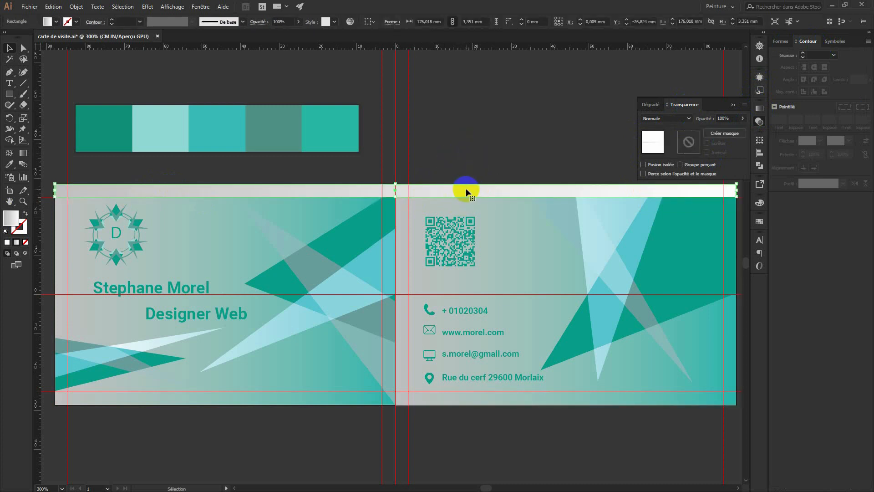
key("Delete")
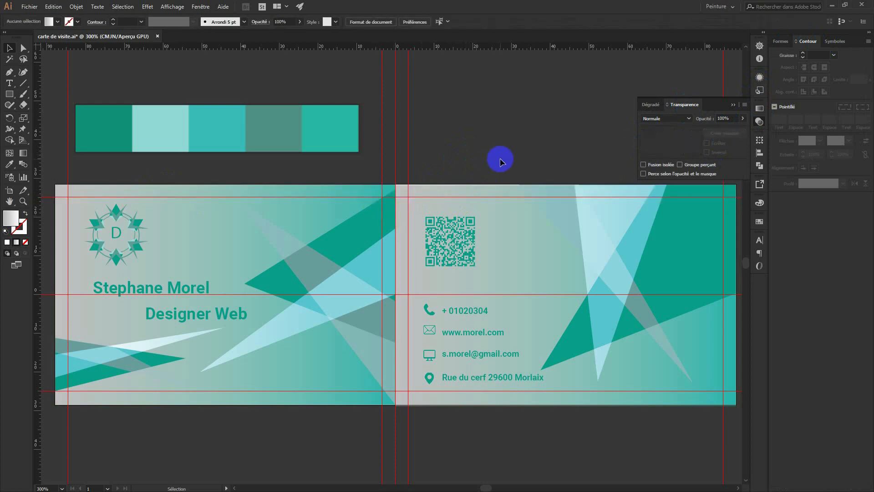
left_click(732, 106)
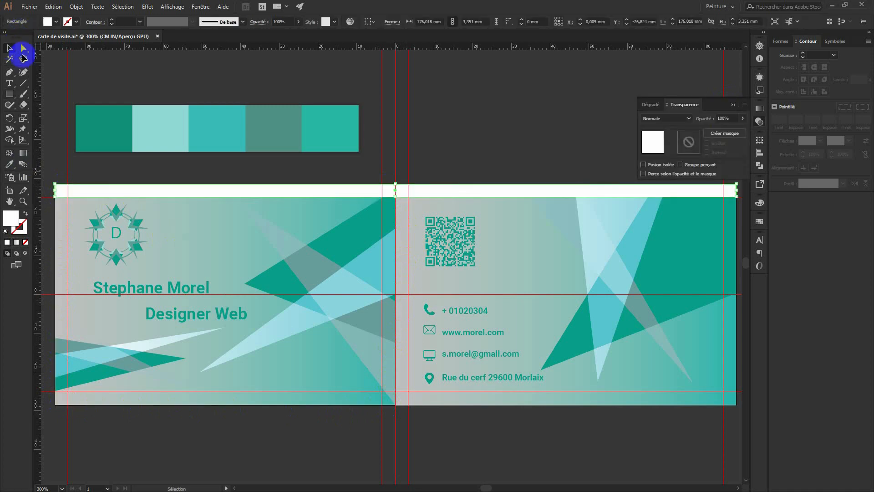
Copy the top white strip down to the bottom edge and draw a white strip on the left edge.
left_click(270, 192)
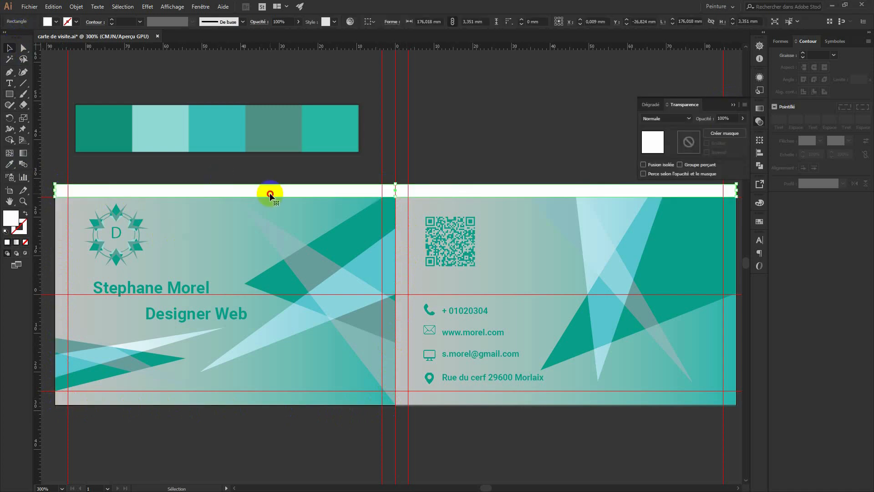
left_click_drag(269, 195, 269, 402)
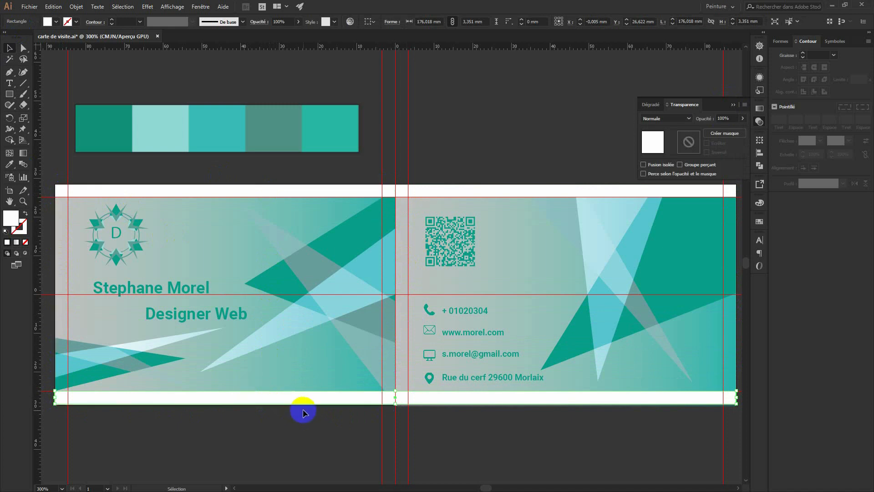
left_click(10, 93)
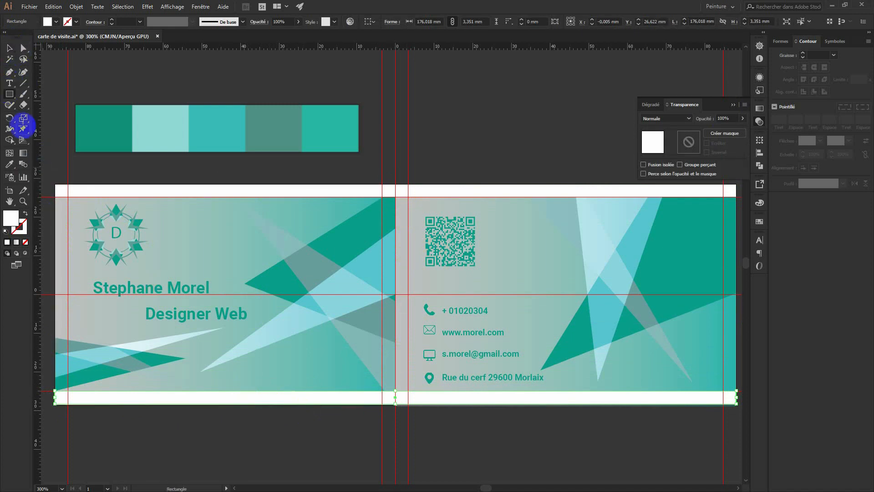
left_click_drag(57, 185, 67, 403)
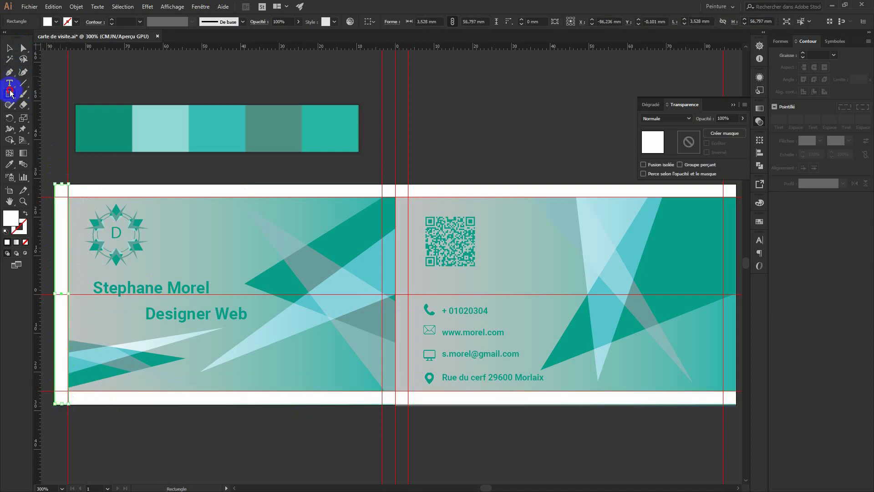
Draw white strips filling the centre gap and along the back card's right edge (3.369 × 57.251 mm).
left_click_drag(382, 184, 408, 404)
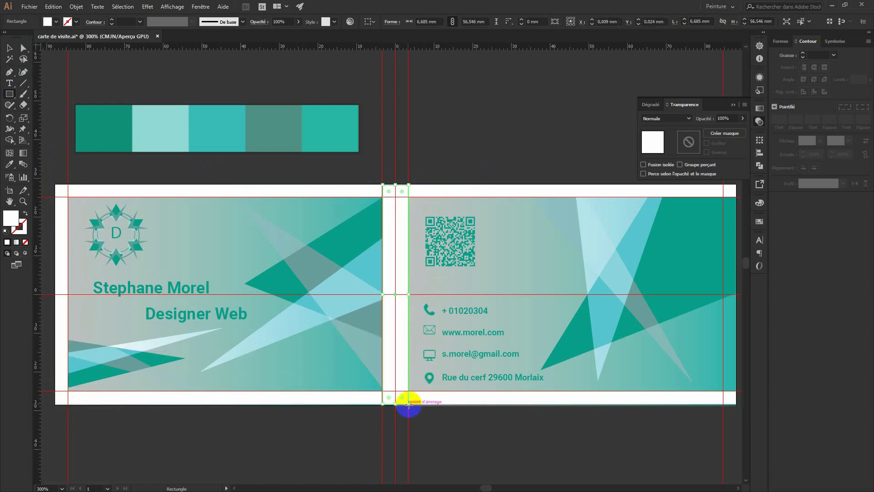
left_click_drag(549, 146, 380, 144)
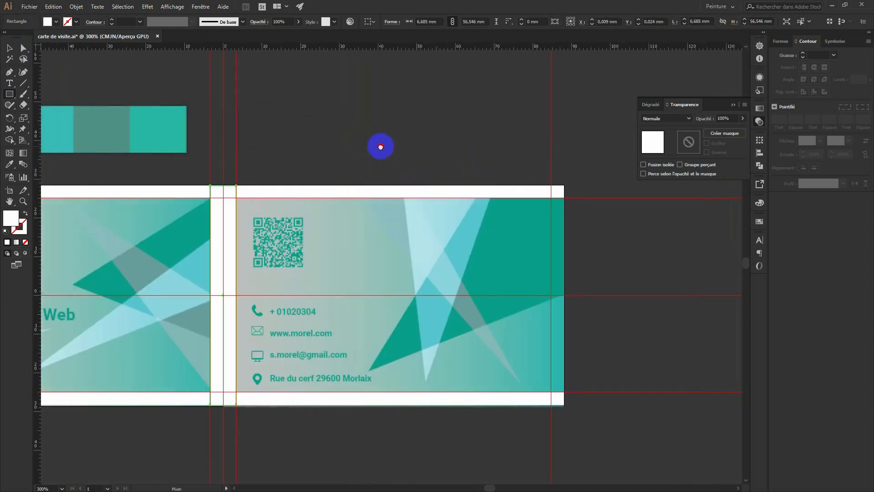
left_click_drag(551, 189, 563, 407)
left_click(10, 48)
left_click_drag(344, 144, 504, 134)
left_click(731, 106)
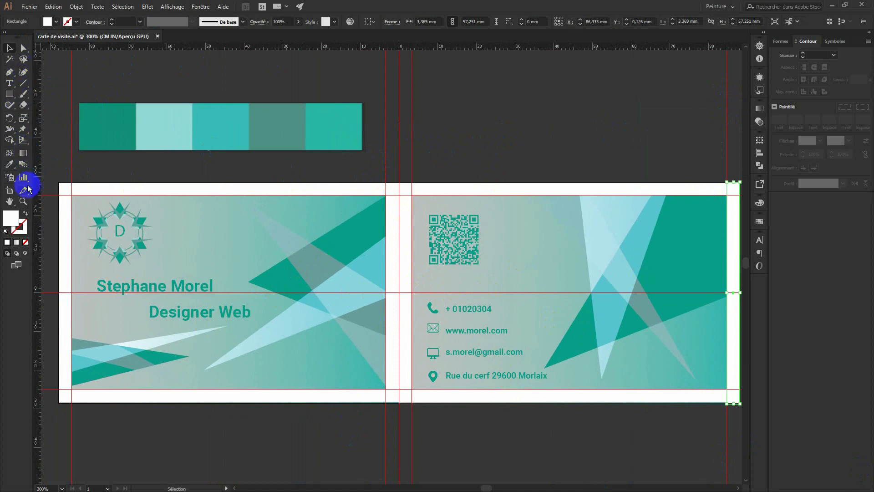
Narrow the artboard to the front card and preview it in Save for Web, then cancel.
left_click(9, 190)
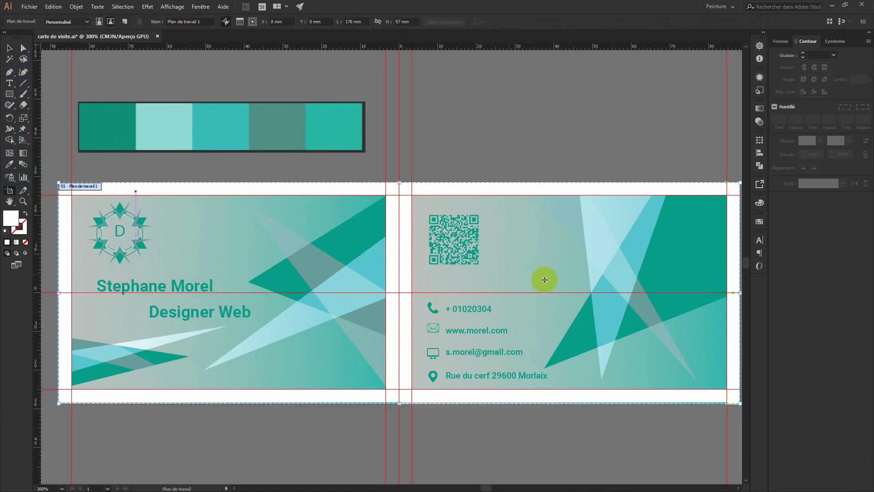
left_click_drag(740, 291, 399, 303)
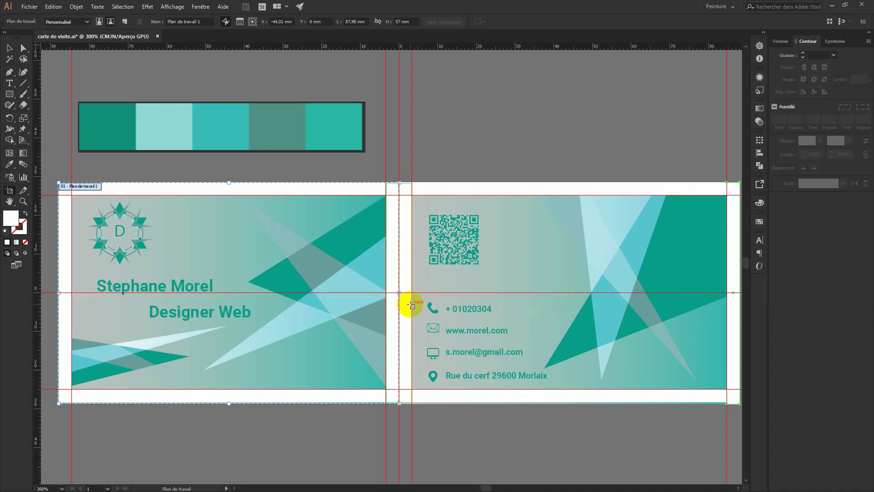
key("ctrl")
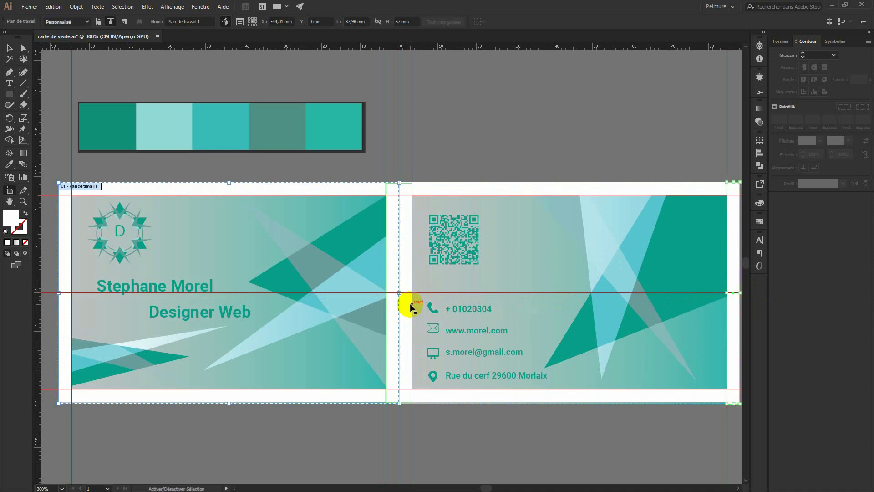
key("ctrl+alt+shift+s")
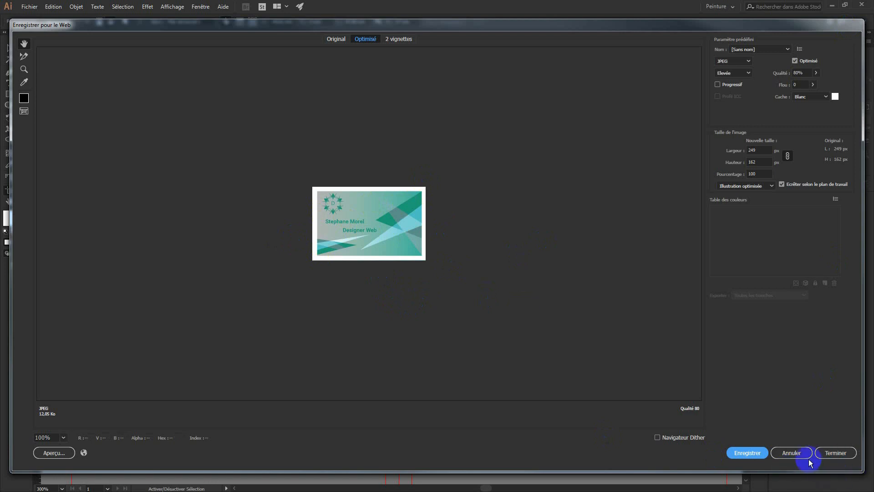
left_click(796, 453)
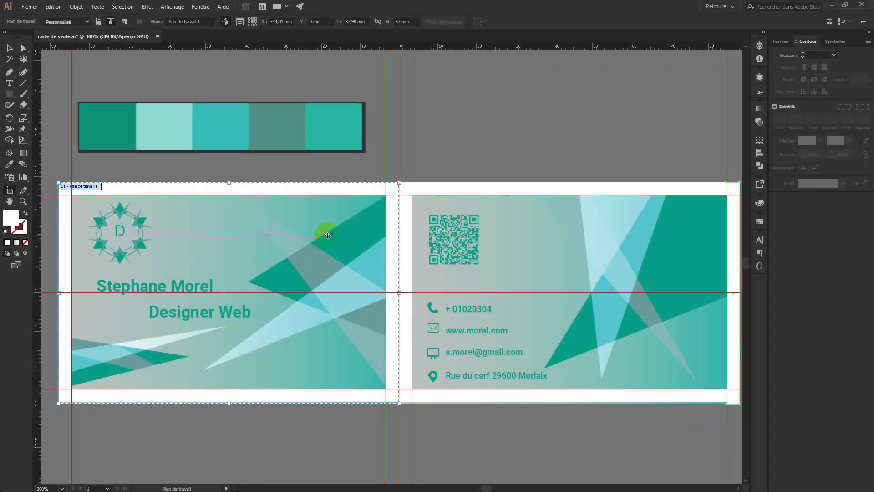
Widen the artboard back across both card halves to 176.29 × 57 mm.
left_click_drag(399, 292, 697, 309)
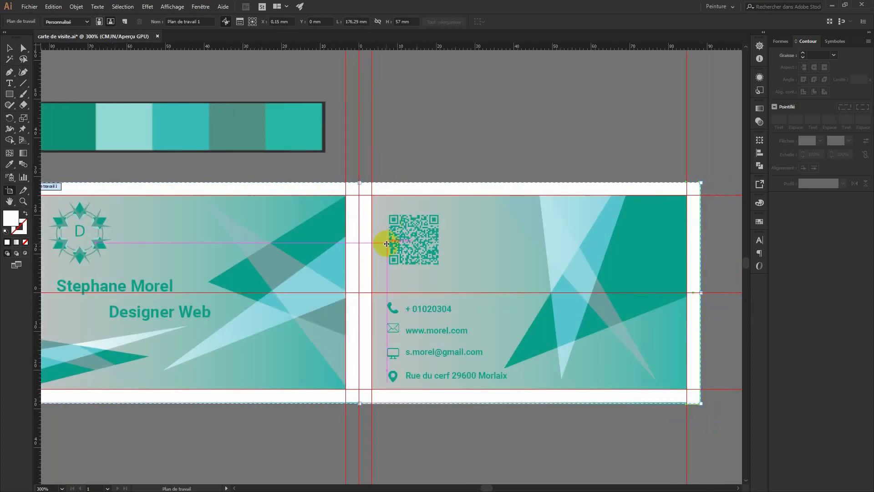
left_click_drag(326, 429, 357, 416)
left_click(6, 47)
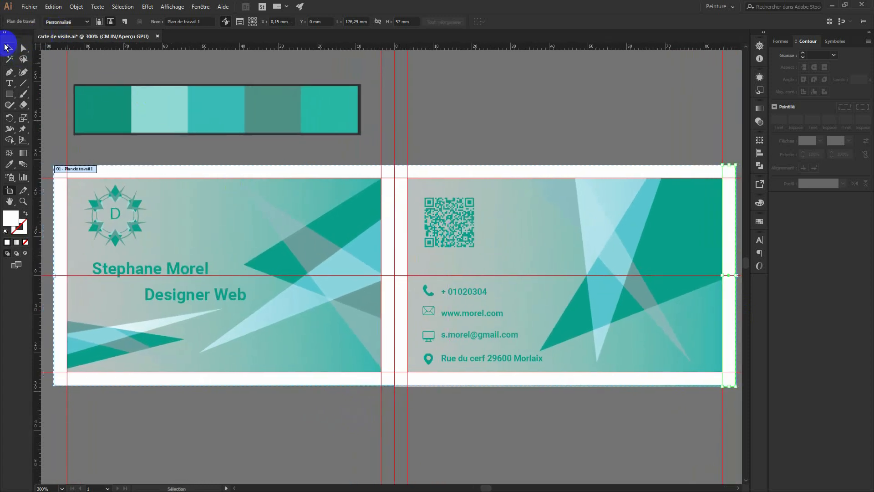
Set the front card's gradient background to 50% opacity.
left_click(498, 135)
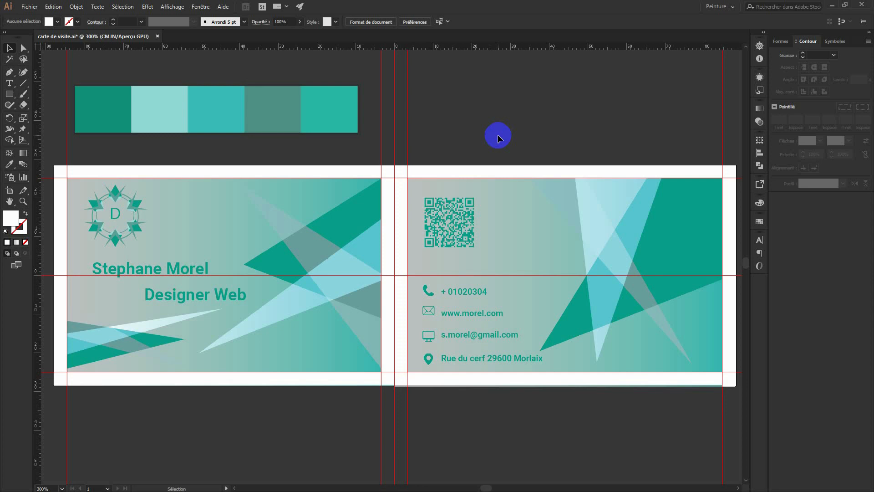
left_click(209, 204)
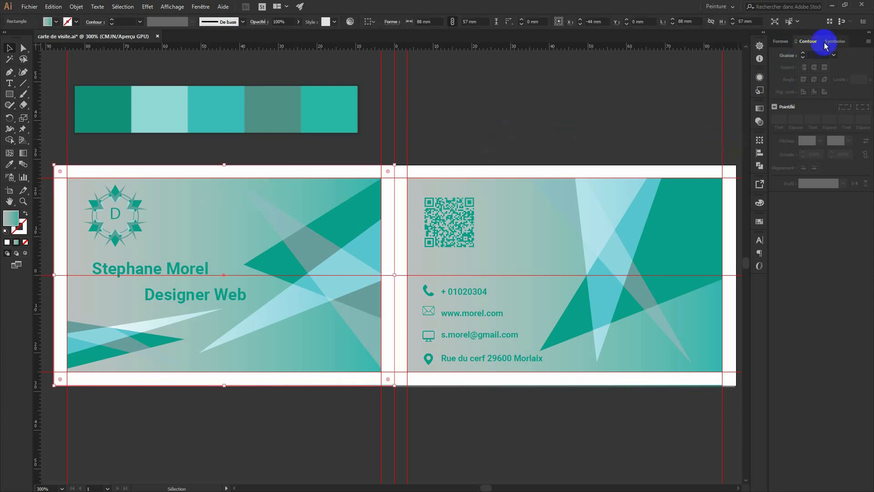
left_click(758, 111)
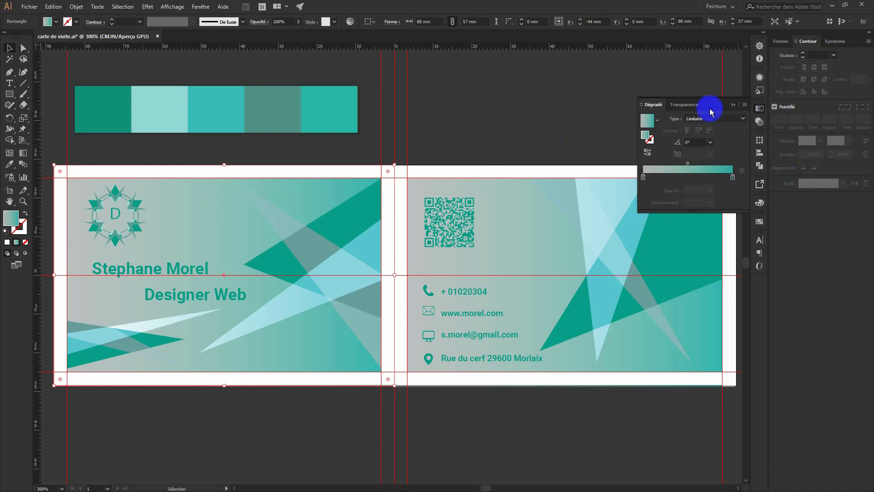
left_click(683, 104)
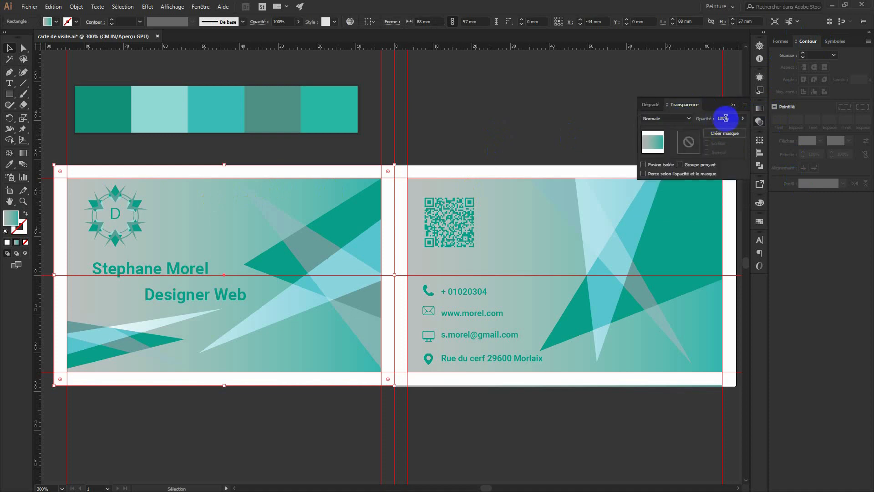
left_click_drag(722, 120, 713, 120)
type("50")
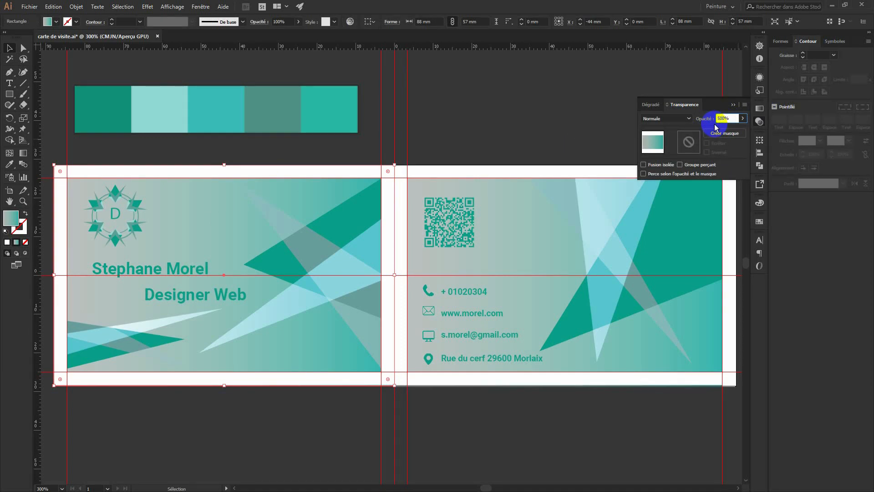
key("BackSpace")
key("Return")
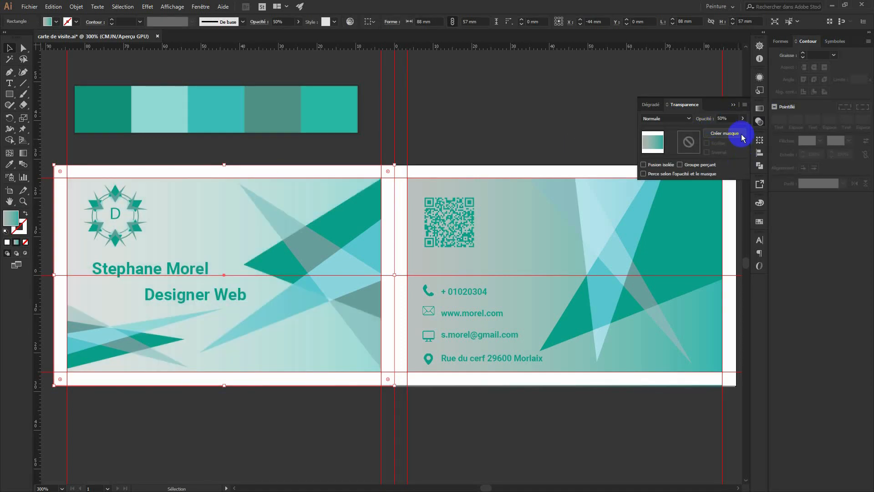
Set the back card's gradient background to 50% opacity as well.
left_click(512, 232)
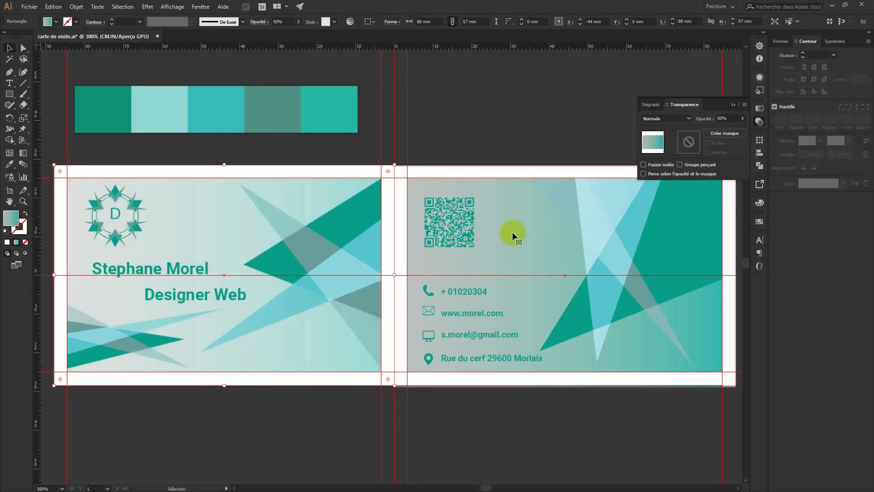
left_click(723, 118)
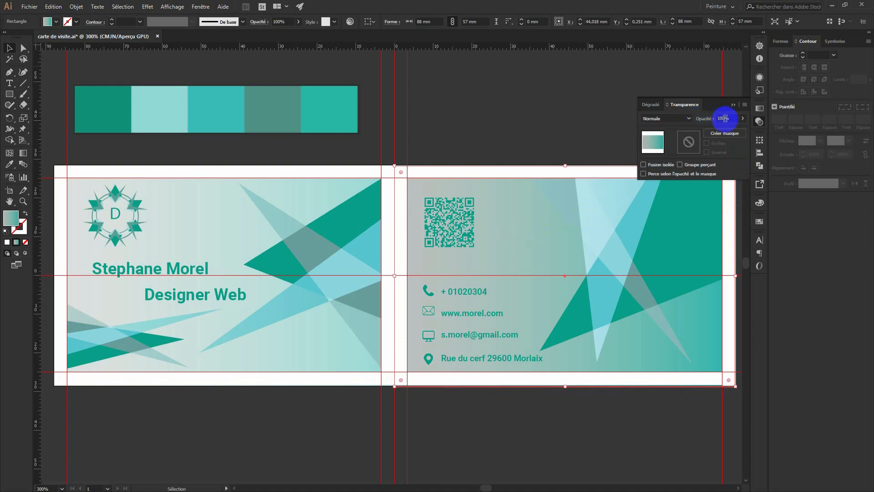
left_click_drag(724, 118, 706, 130)
type("50")
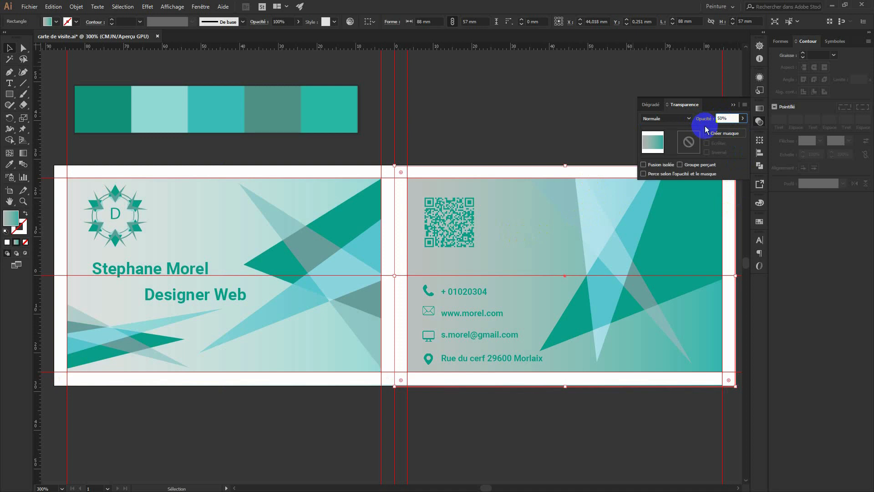
key("Return")
left_click(539, 88)
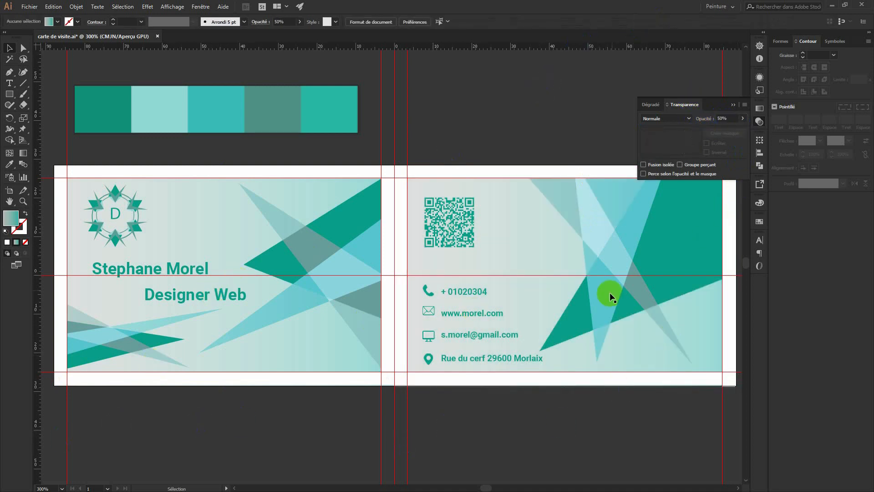
Collapse the Transparency panel, deselect everything and hide the guides with Ctrl+;.
left_click(733, 105)
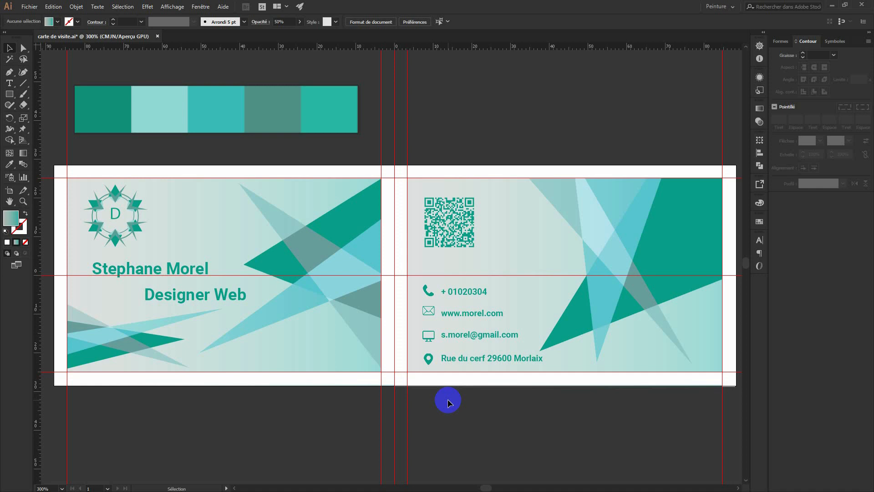
left_click(437, 334)
left_click(514, 435)
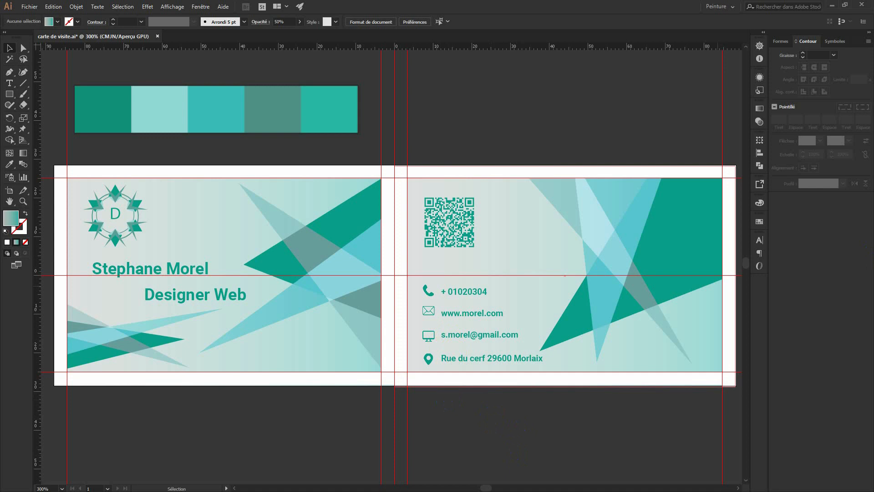
left_click(843, 394)
key("ctrl+semicolon")
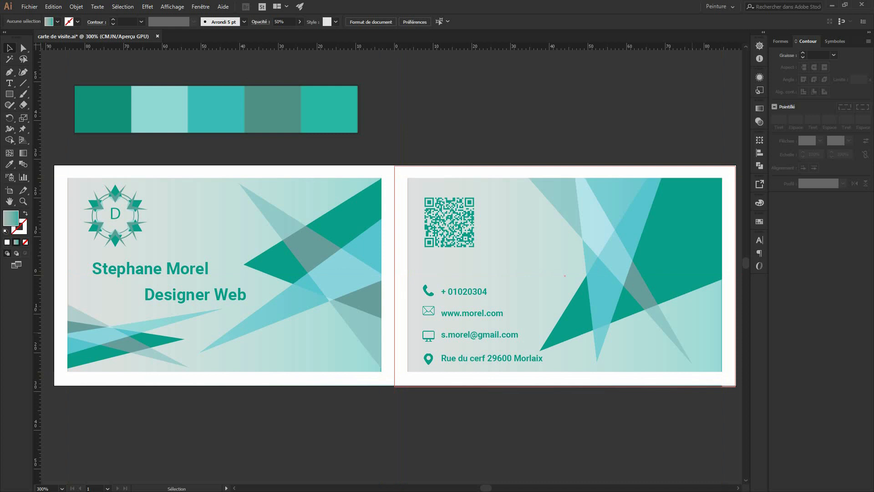
mouse_move(426, 197)
left_mouse_down()
mouse_move(396, 177)
mouse_move(418, 159)
left_mouse_up()
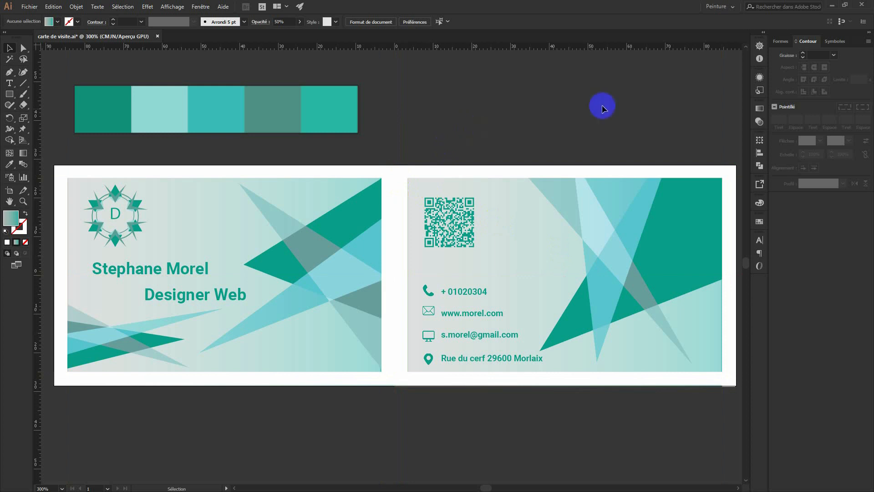